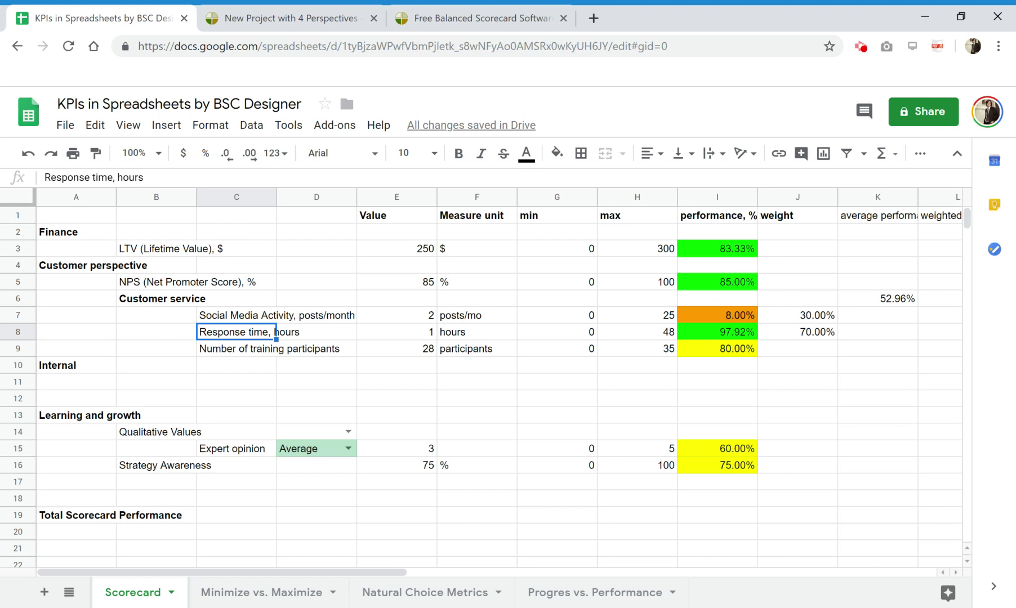
- Group rows 7–9, the three indicators under Customer service
click(166, 281)
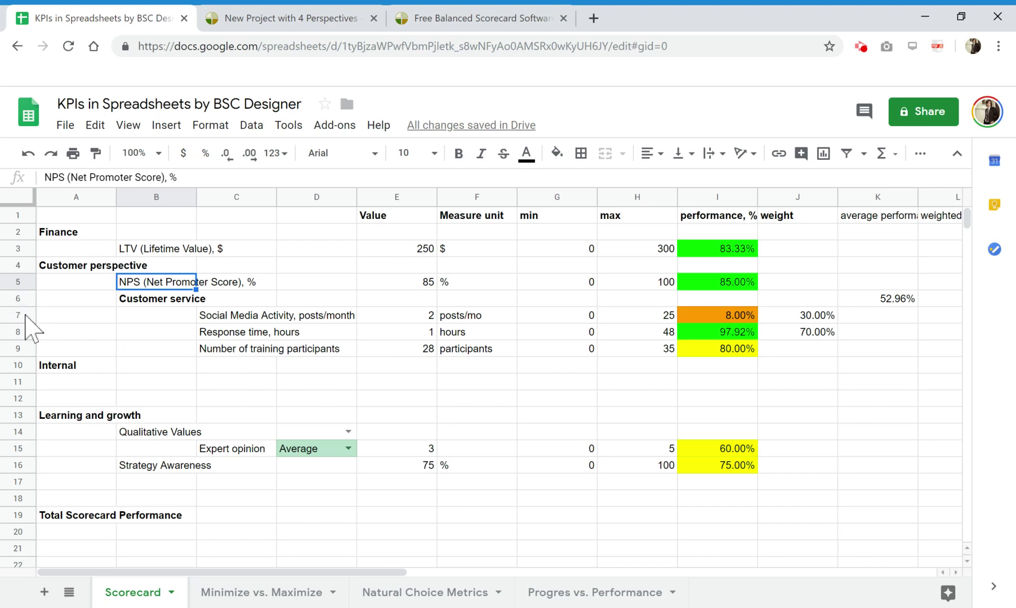
drag(24, 316, 23, 349)
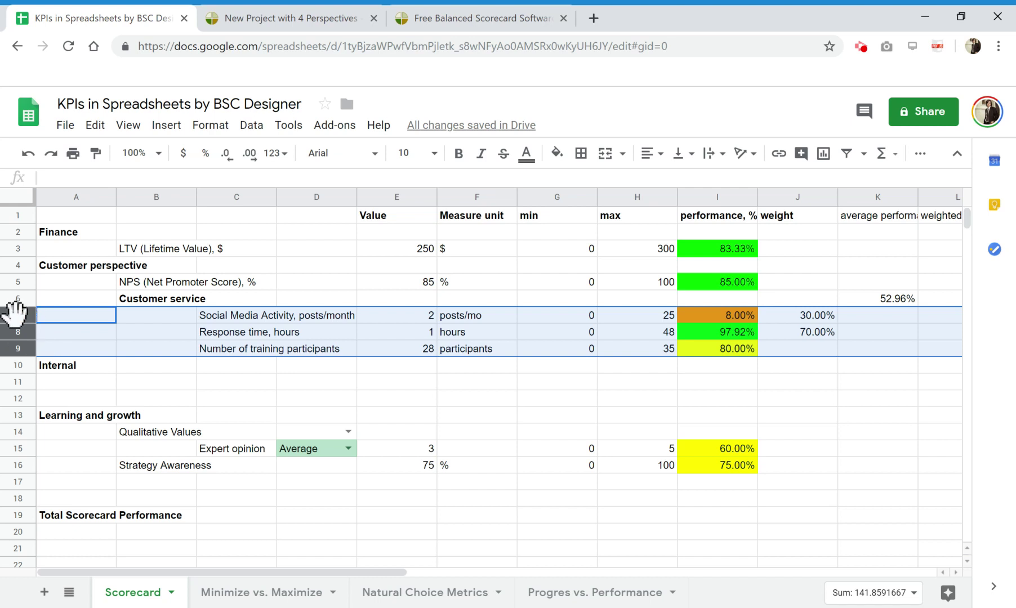
right_click(14, 314)
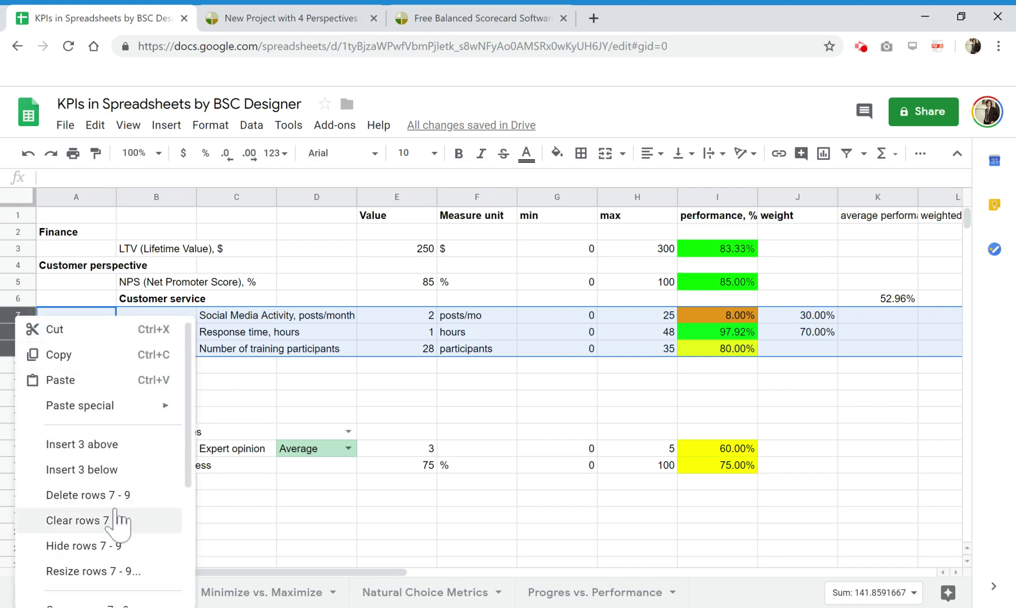
scroll(121, 461, down, 3)
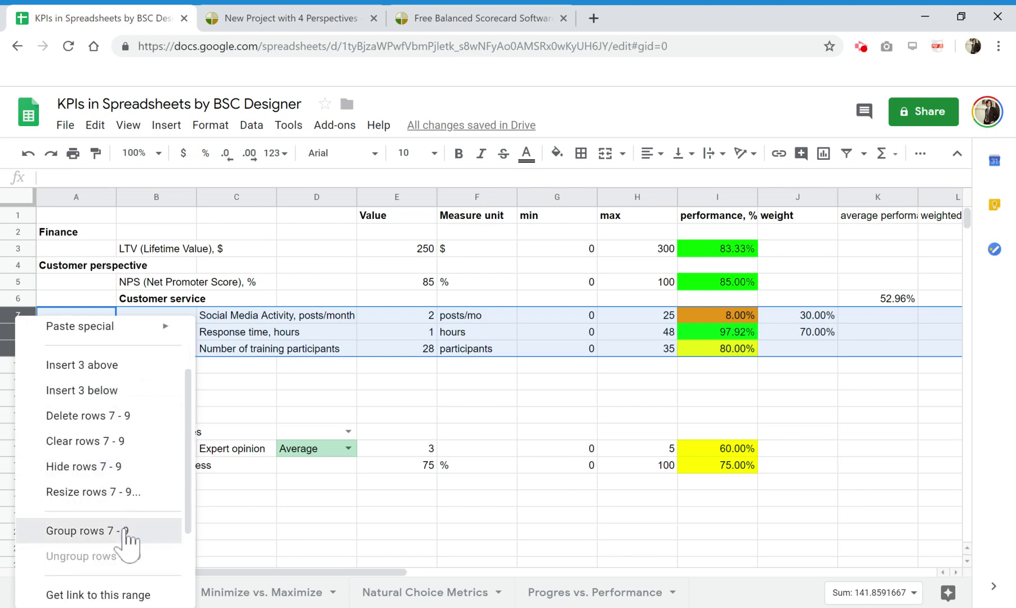
click(118, 530)
- Collapse and expand the Customer service row group a few times to check it, leaving it expanded
click(11, 298)
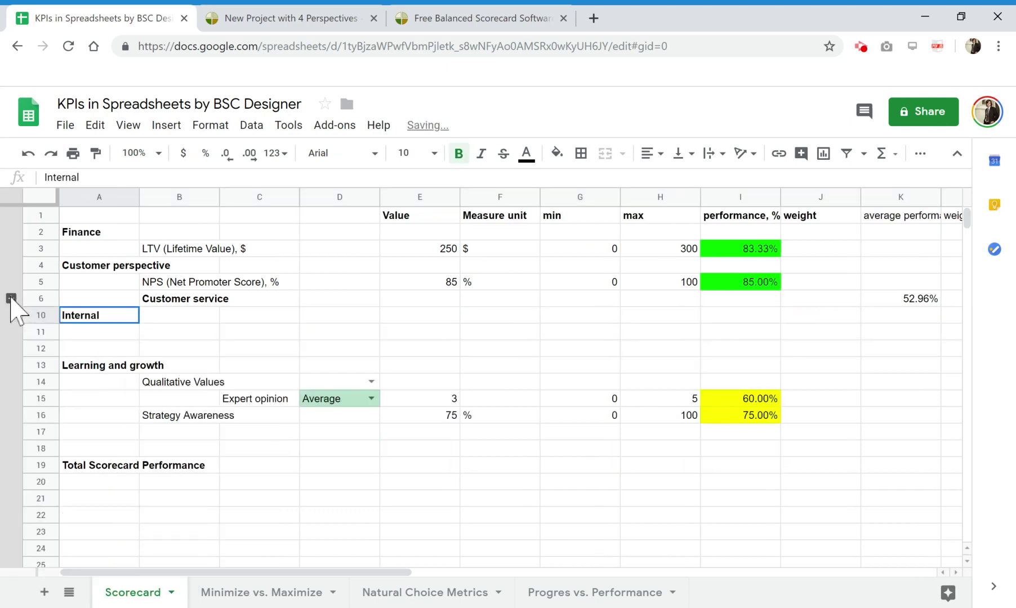
click(11, 299)
click(11, 298)
click(11, 299)
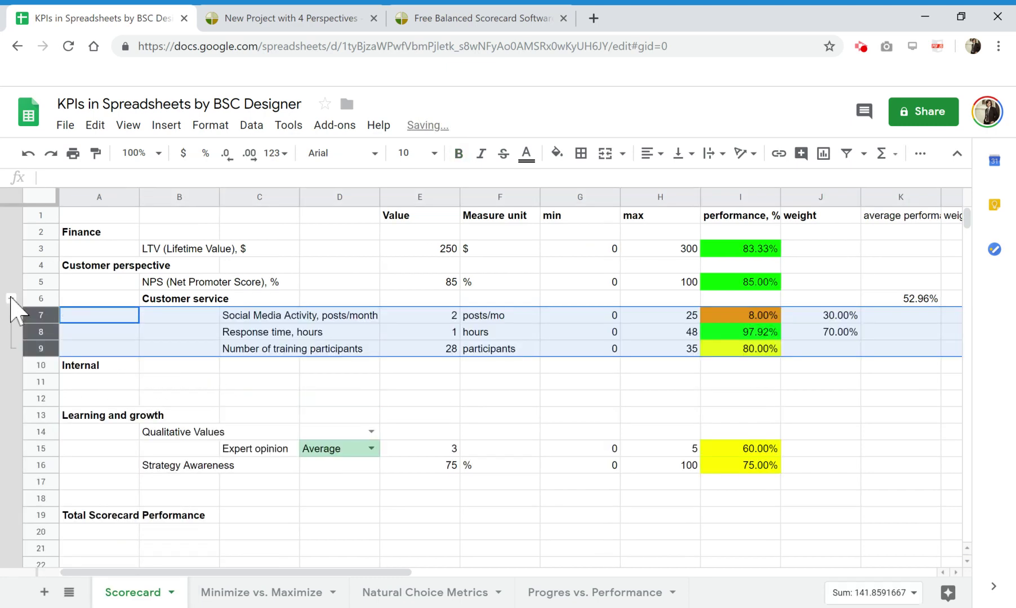
click(11, 298)
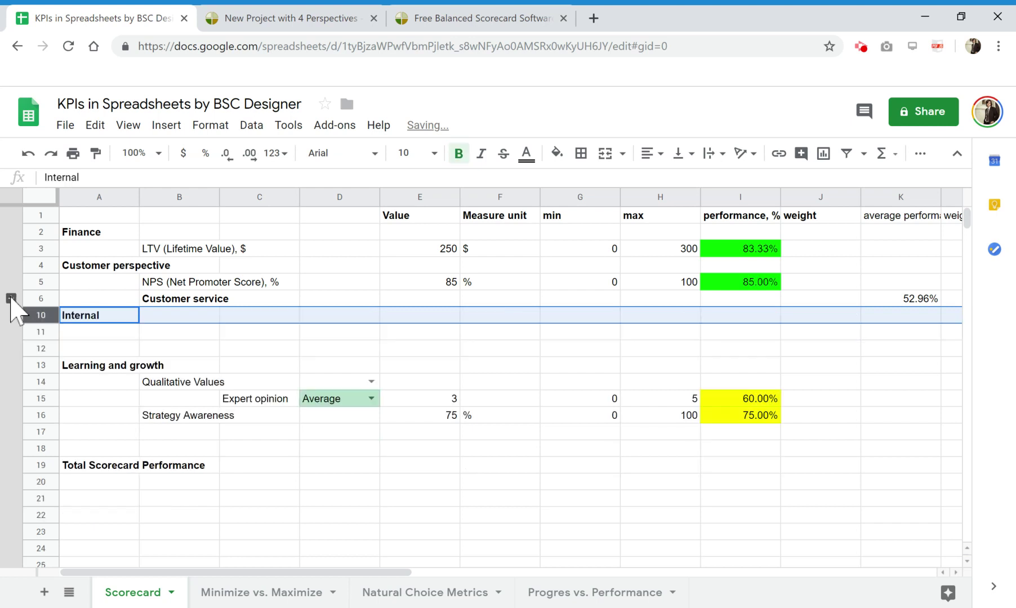
click(10, 299)
click(267, 316)
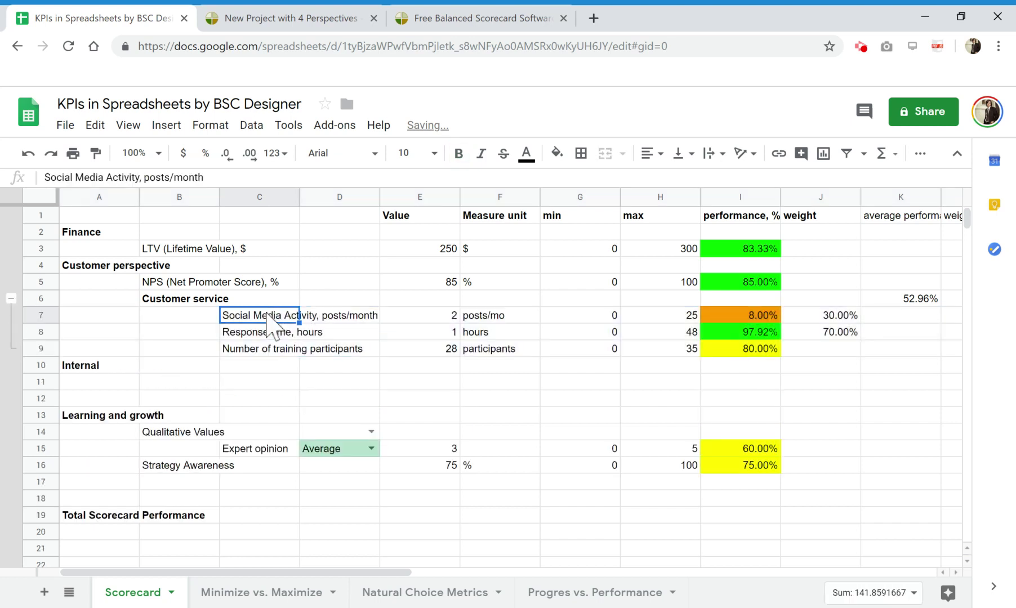
drag(260, 349, 181, 300)
click(117, 282)
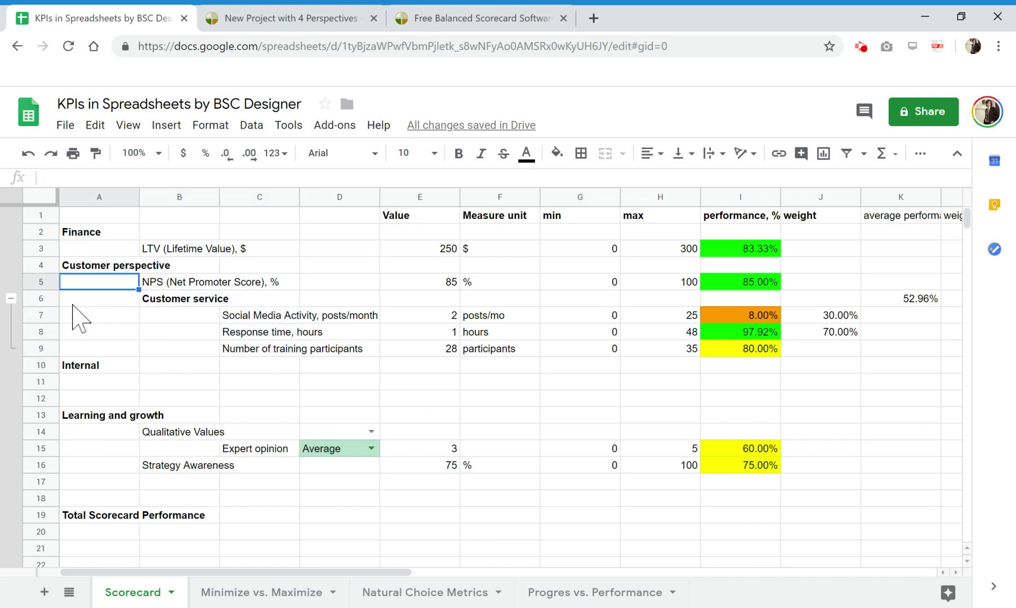
- Group rows 5–9 under Customer perspective, and test the group by collapsing and expanding it
click(35, 283)
shift+click(41, 347)
right_click(38, 281)
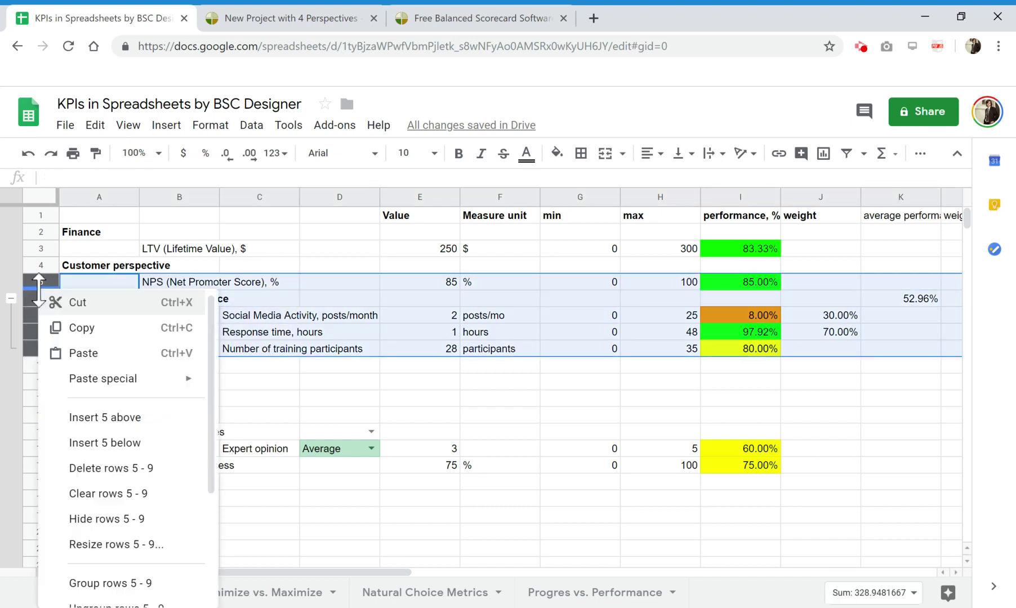
scroll(125, 449, down, 3)
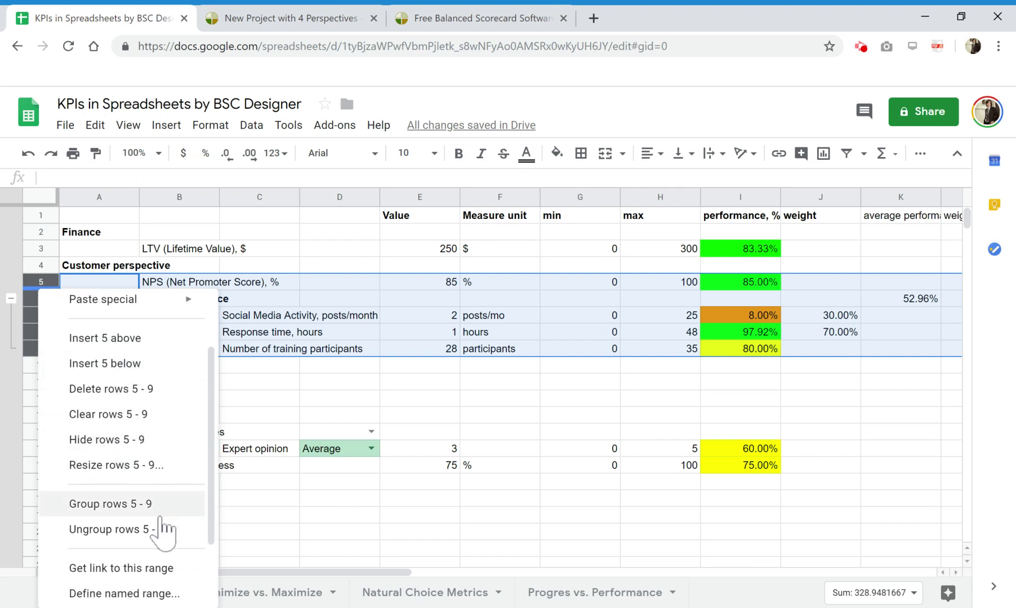
scroll(141, 523, down, 3)
click(138, 420)
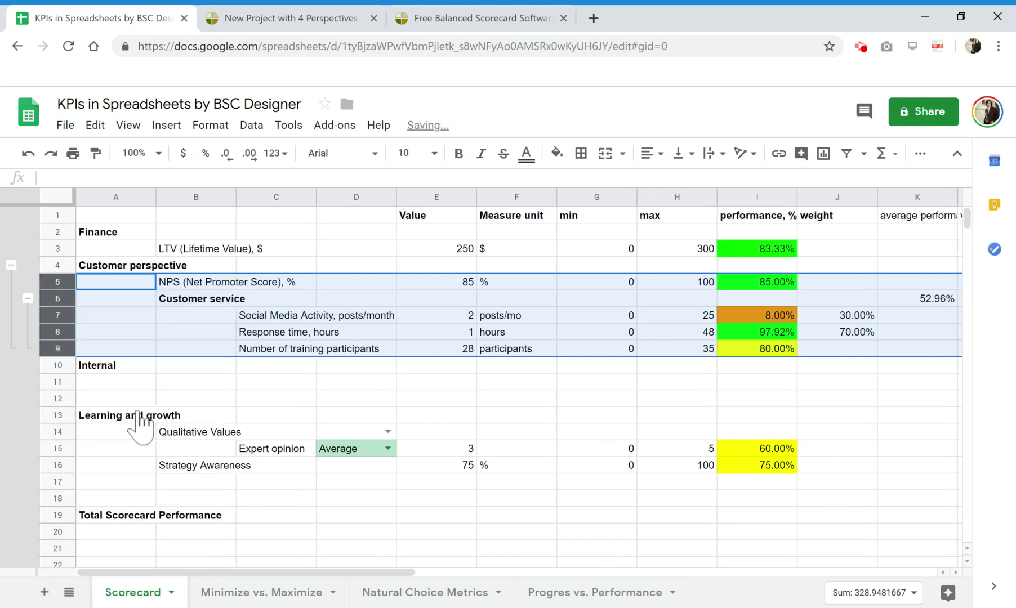
click(11, 264)
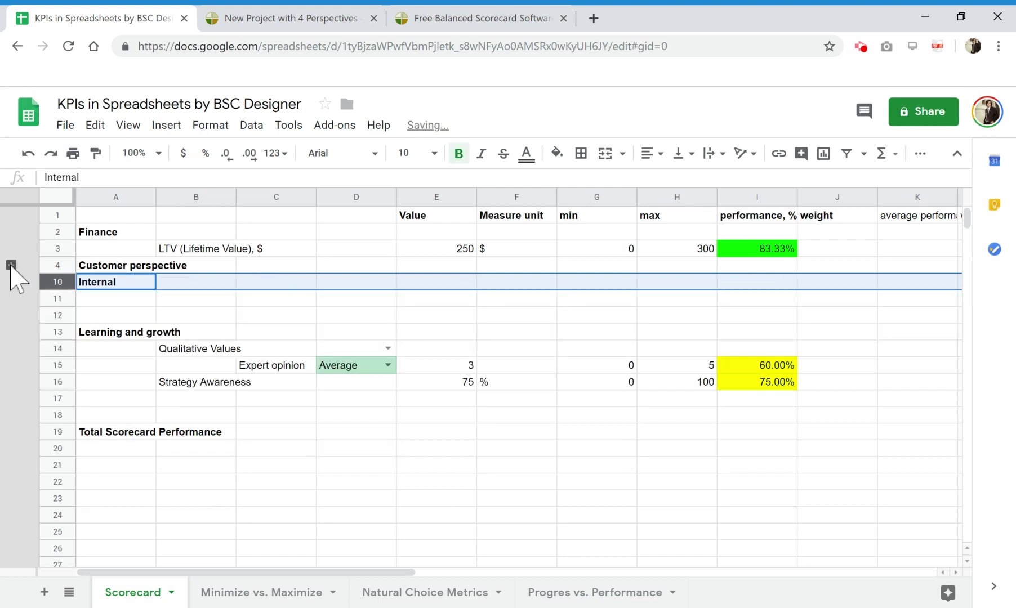
click(11, 264)
- Group row 3, the LTV indicator, under the Finance heading
click(165, 252)
right_click(56, 248)
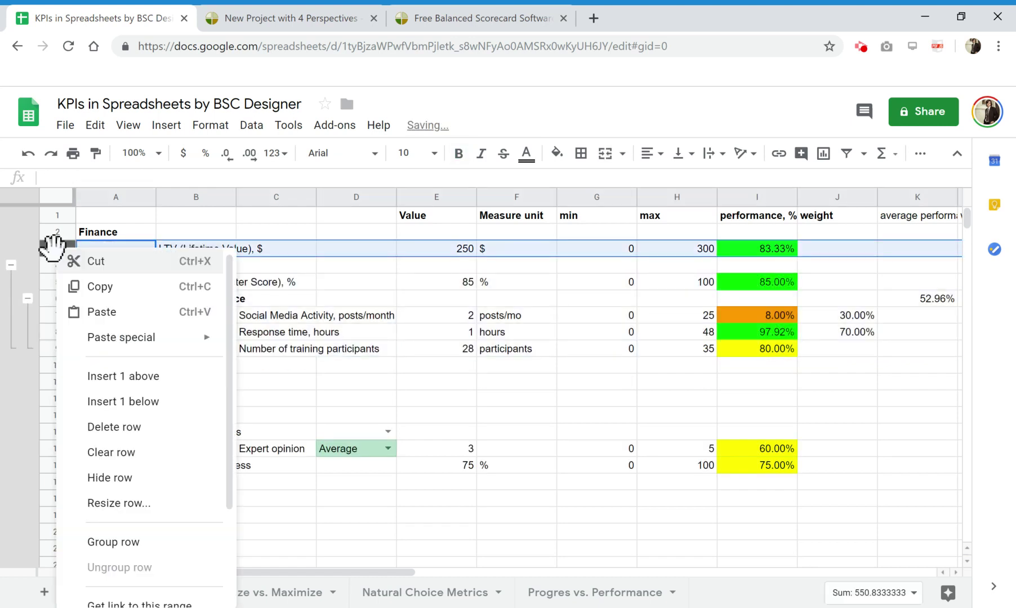
scroll(154, 527, down, 1)
click(151, 464)
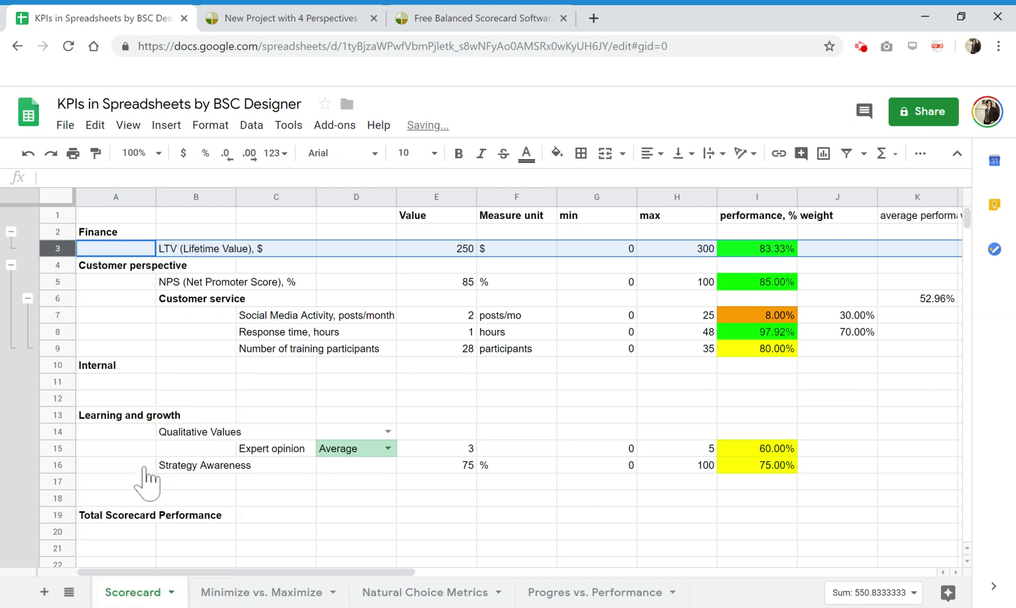
- Group rows 14–16 under the Learning and growth heading
click(256, 366)
drag(57, 431, 59, 462)
right_click(61, 451)
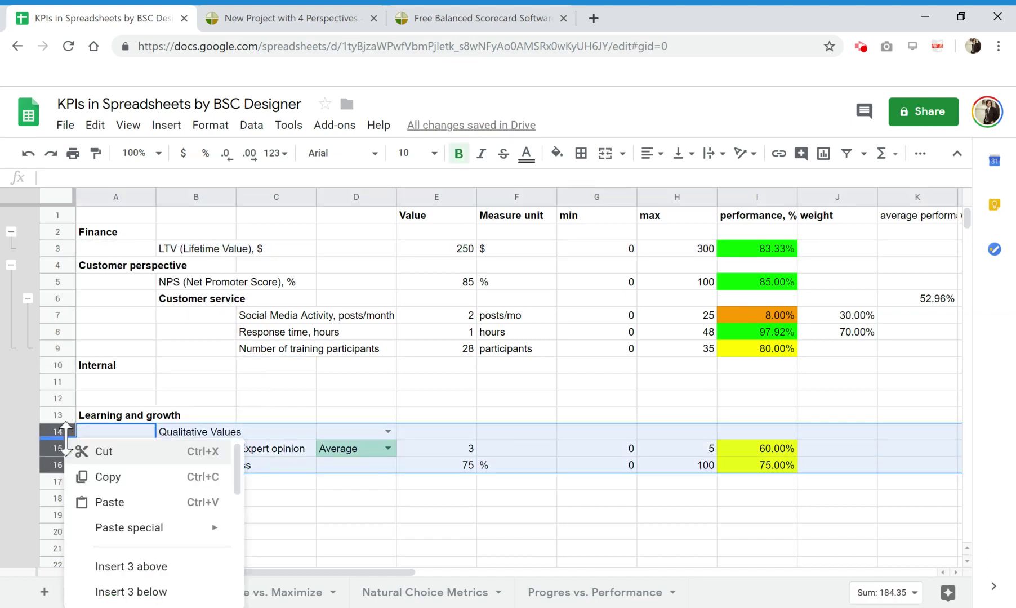
scroll(171, 535, down, 3)
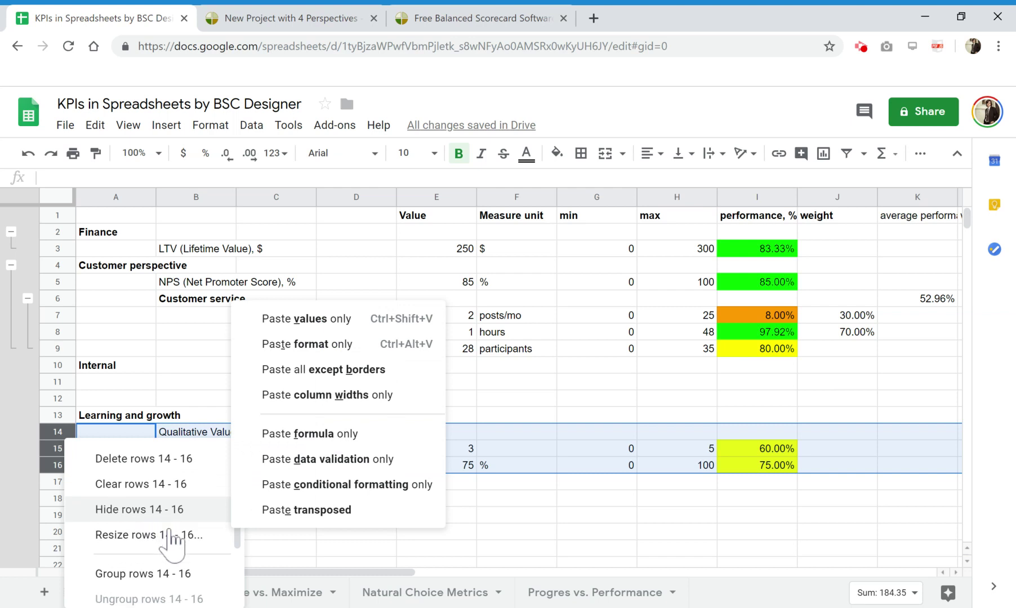
click(172, 575)
- Add two indicators under Internal by entering "KPI 1" in cell B11 and "KPI 2" in cell B12
click(207, 402)
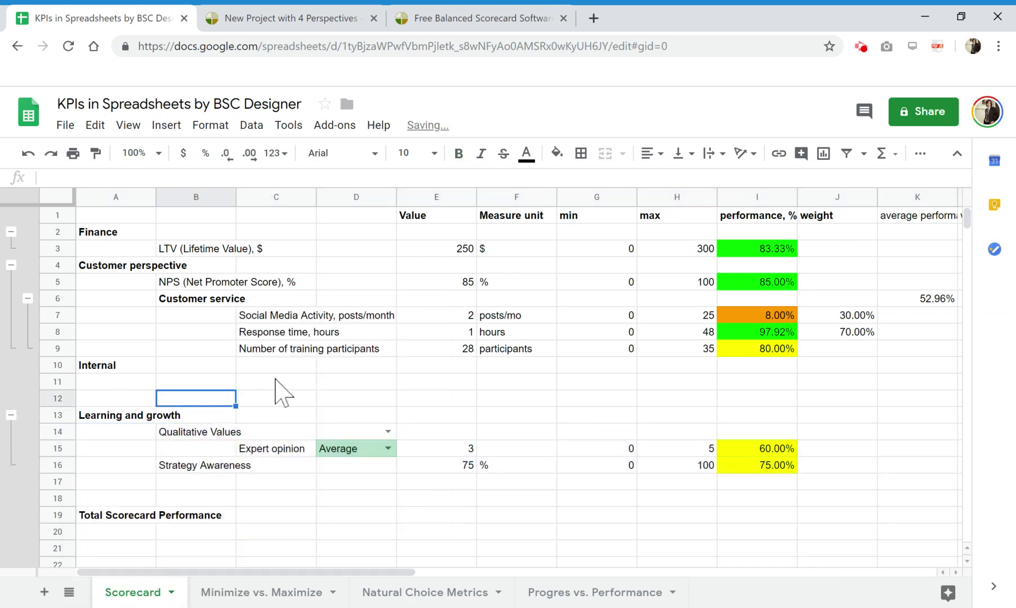
click(249, 383)
click(213, 382)
text(K)
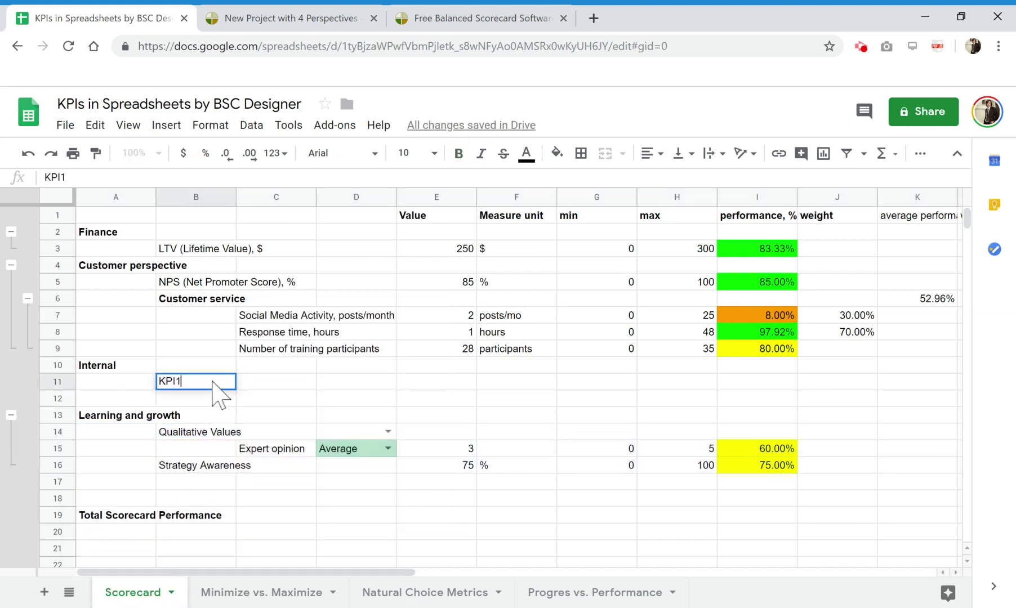
text(PI 1)
key(Return)
text(KP)
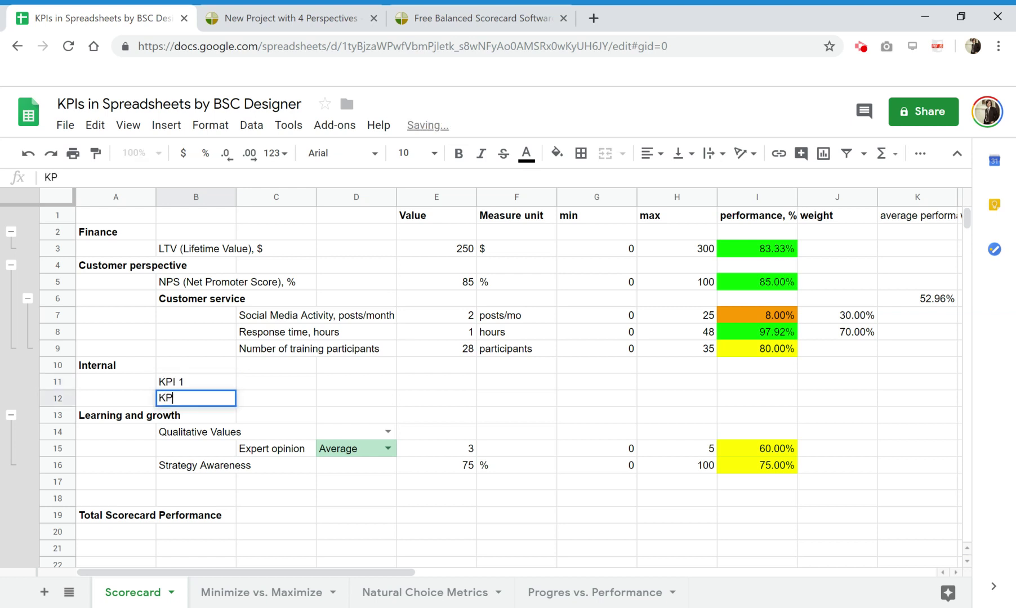
text(I 2)
key(Return)
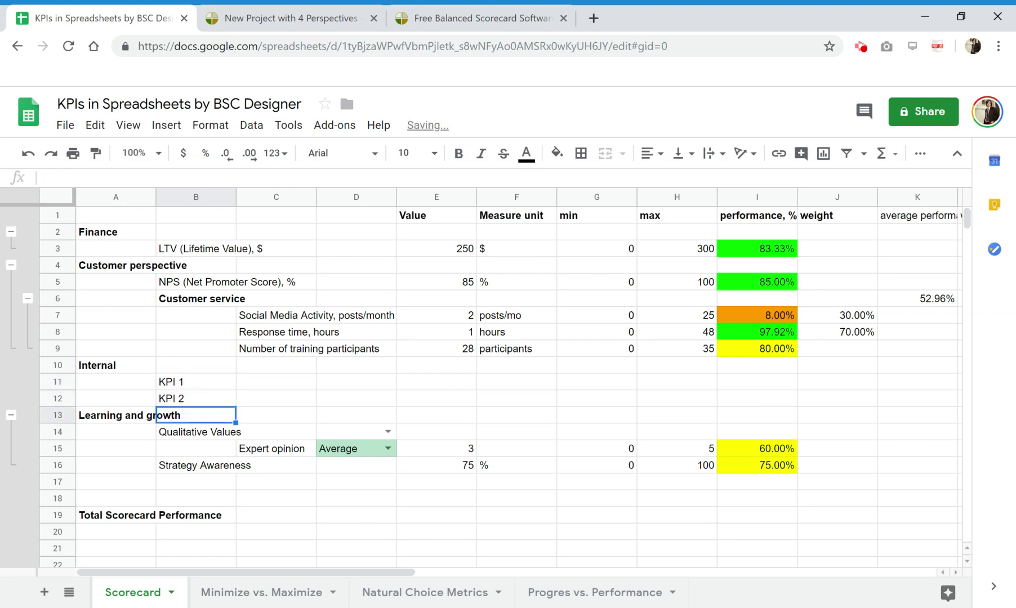
- Enter a value of 25 for KPI 1 and 65 for KPI 2 in the Value column
click(57, 381)
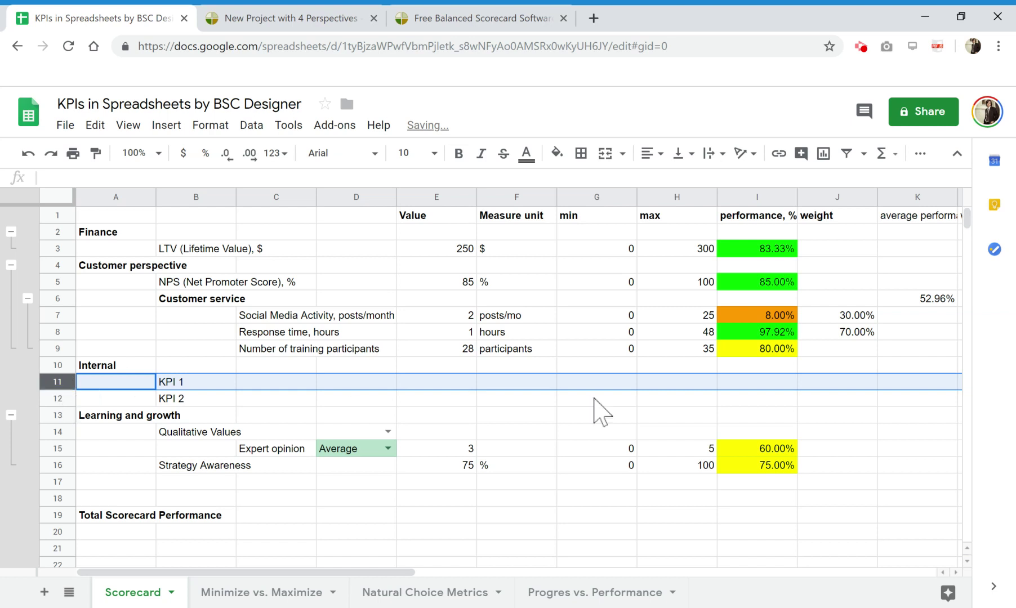
click(465, 388)
text(25)
key(Return)
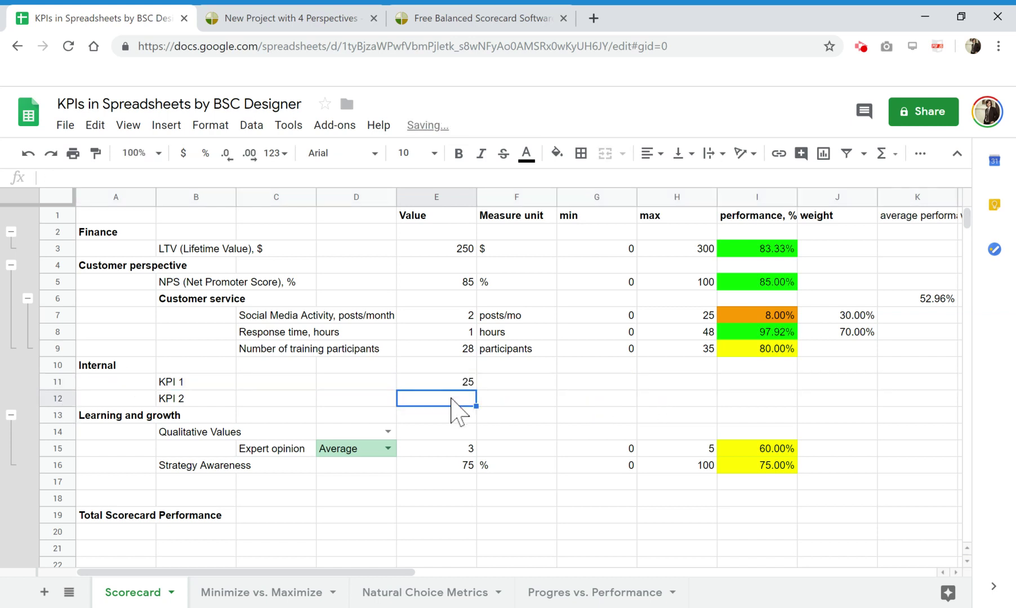
text(65)
- Set the min to 0 and the max to 100 for both KPI 1 and KPI 2
click(580, 384)
text(0)
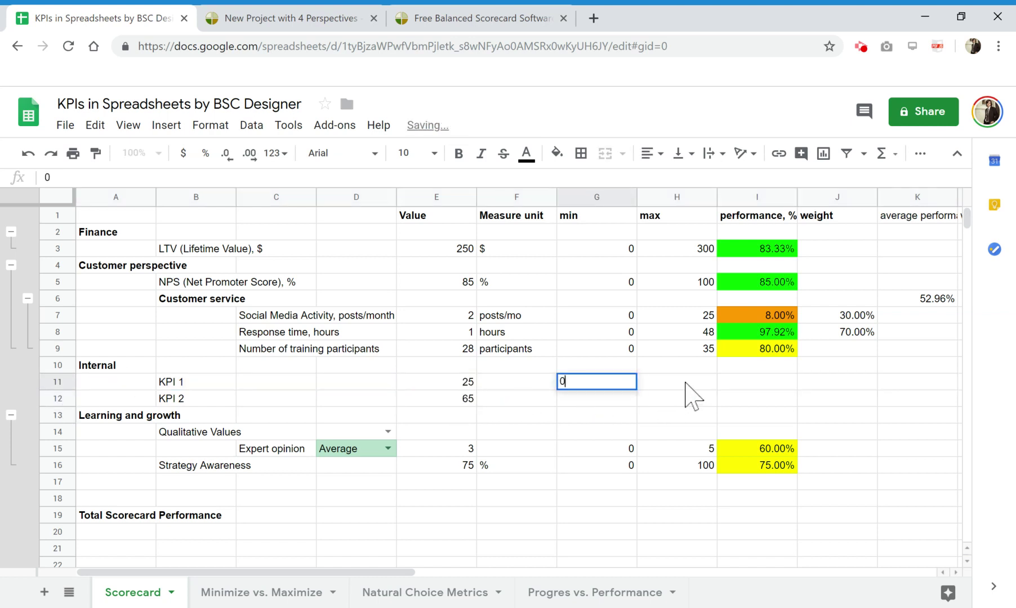
click(686, 383)
text(100)
click(596, 398)
text(0)
click(676, 398)
text(1)
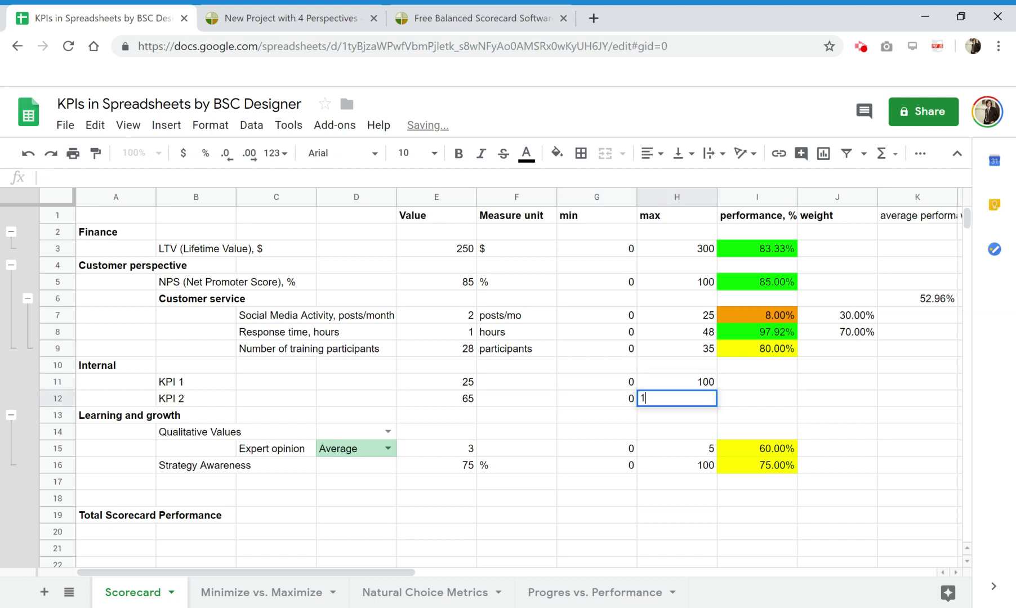
text(00)
- Copy the performance formula from I9 into I11 and I12 for KPI 1 and KPI 2
click(777, 349)
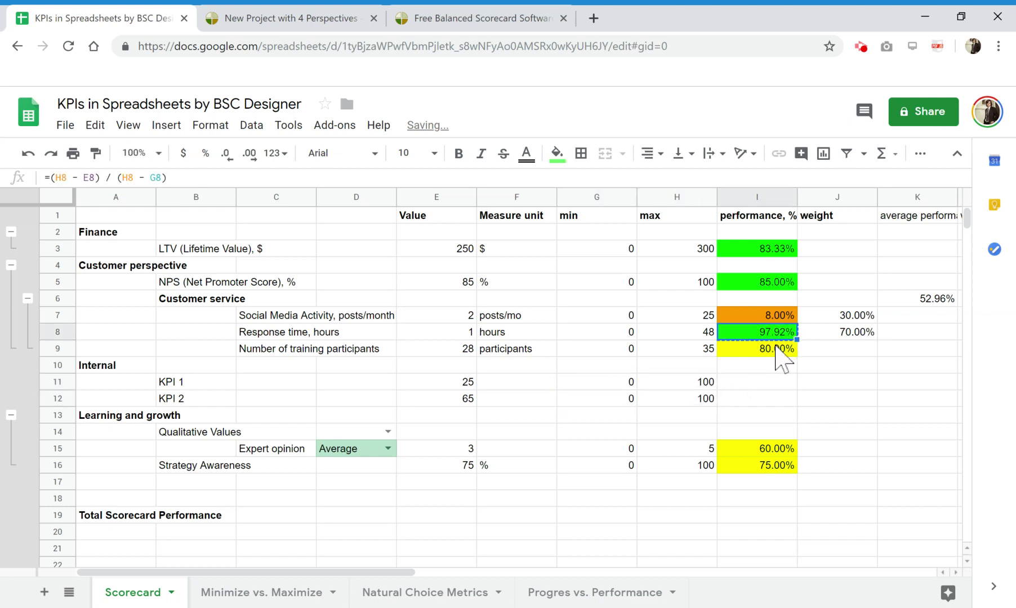
key(ctrl+c)
click(761, 383)
key(ctrl+v)
click(757, 401)
key(ctrl+v)
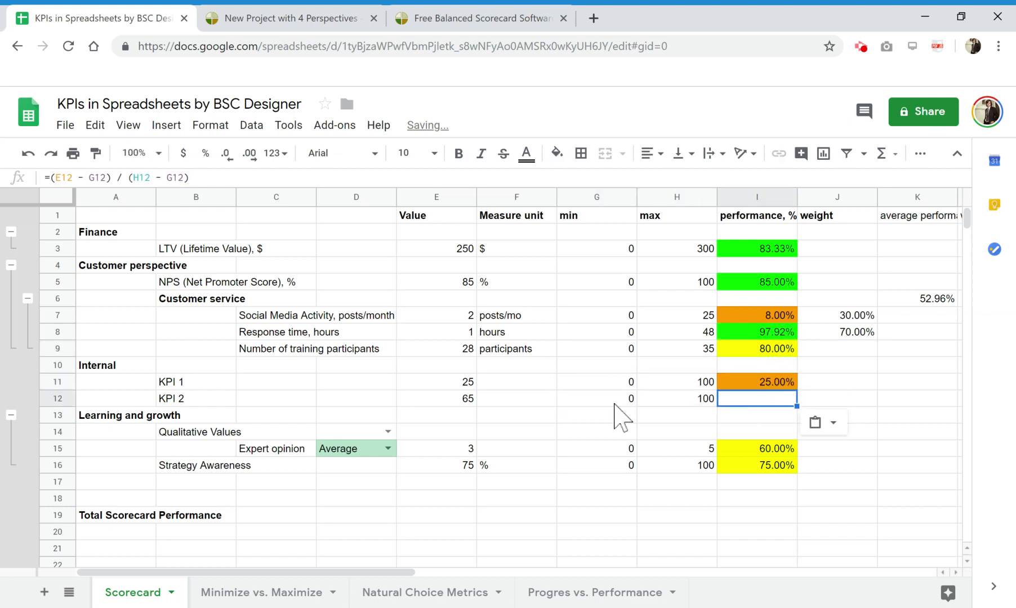
click(617, 401)
- Insert one empty row above the Learning and growth heading
click(65, 415)
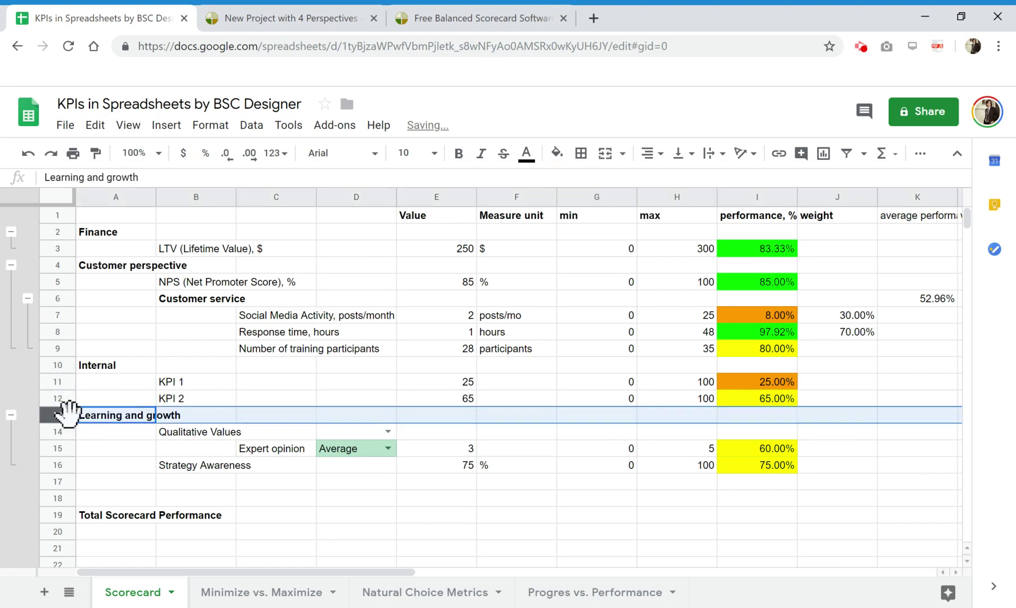
right_click(67, 416)
click(149, 545)
- Group rows 11–12, KPI 1 and KPI 2, under the Internal heading
drag(65, 382, 62, 397)
right_click(63, 394)
scroll(145, 544, down, 3)
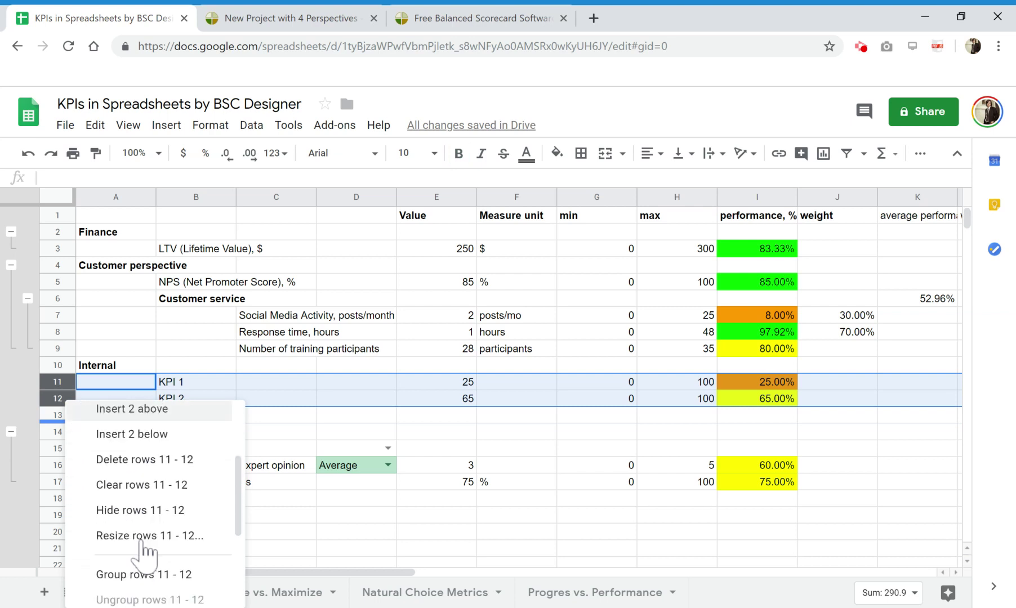
click(168, 542)
click(271, 387)
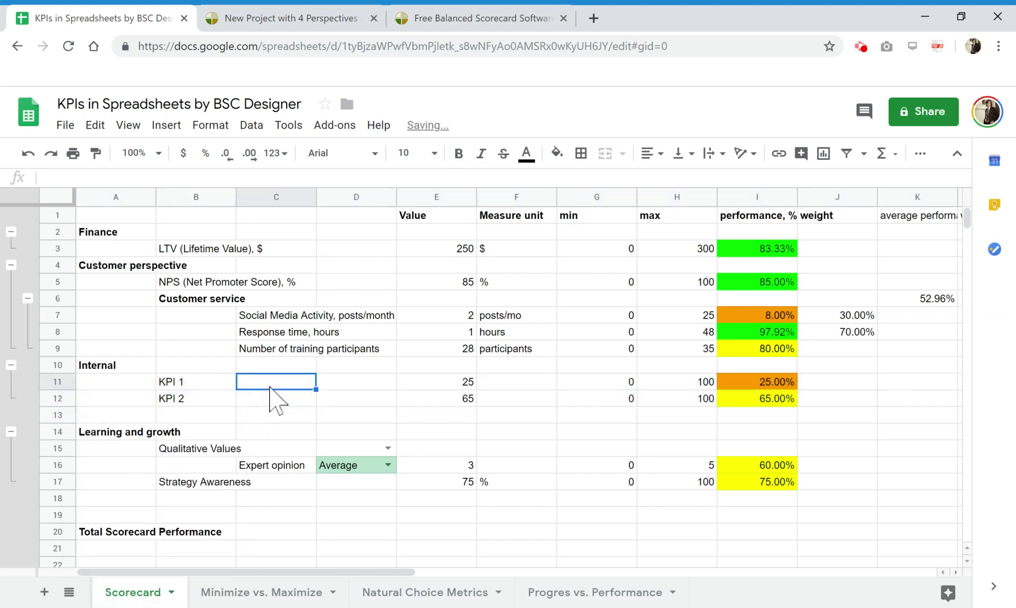
- Collapse the Internal, Learning and growth, Customer service, Customer perspective and Finance row groups
click(10, 365)
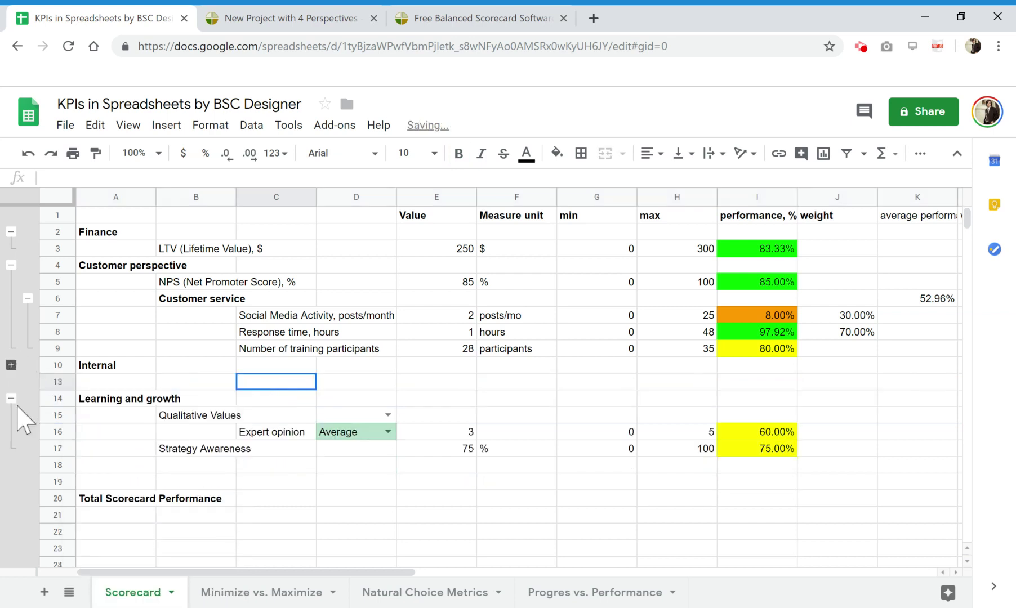
click(11, 398)
click(27, 299)
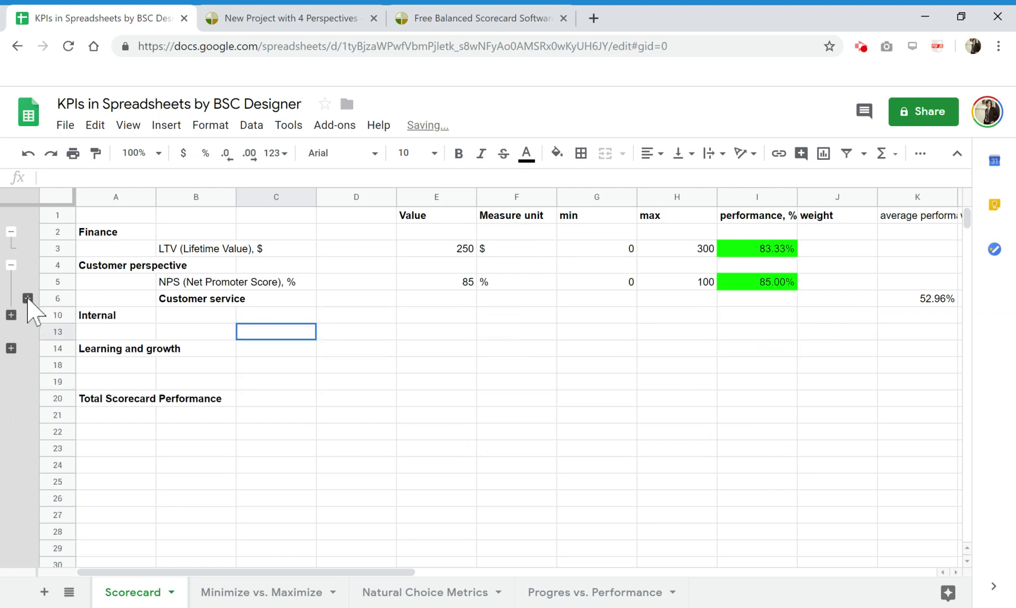
click(10, 264)
click(11, 232)
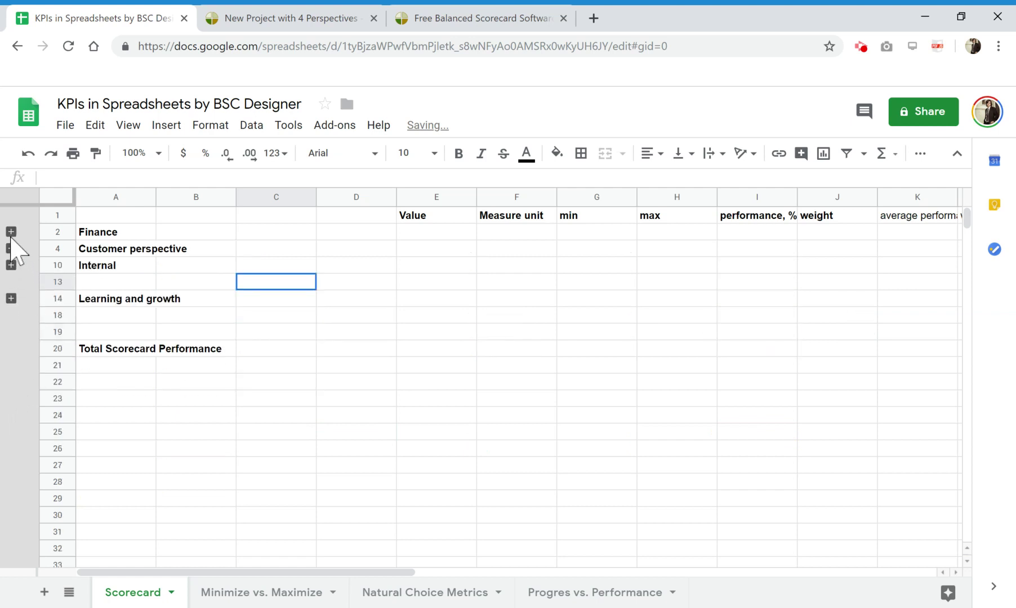
- Delete the empty row 13 between the Internal and Learning and growth headings
right_click(57, 282)
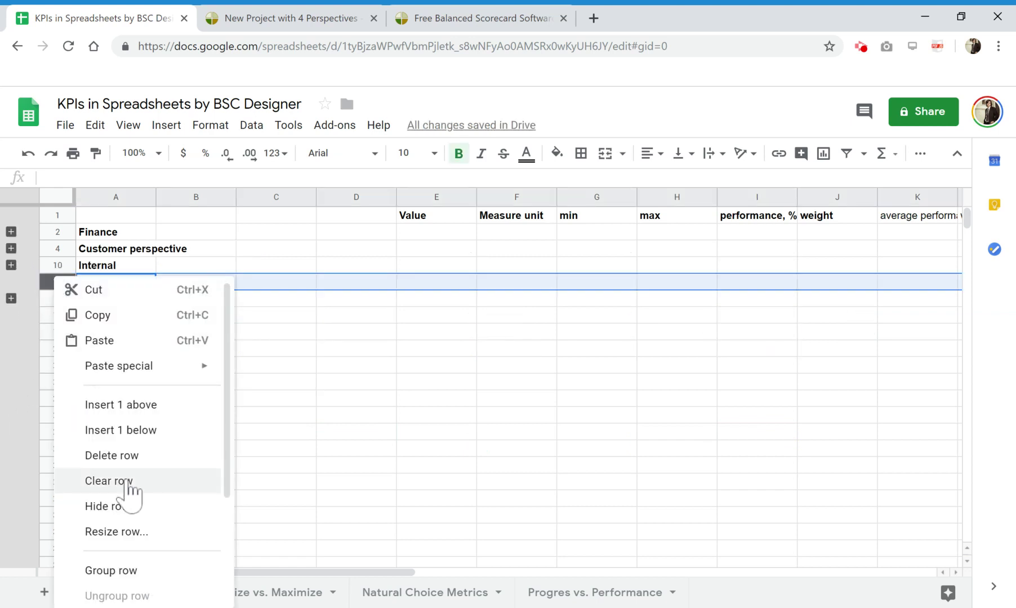
click(151, 459)
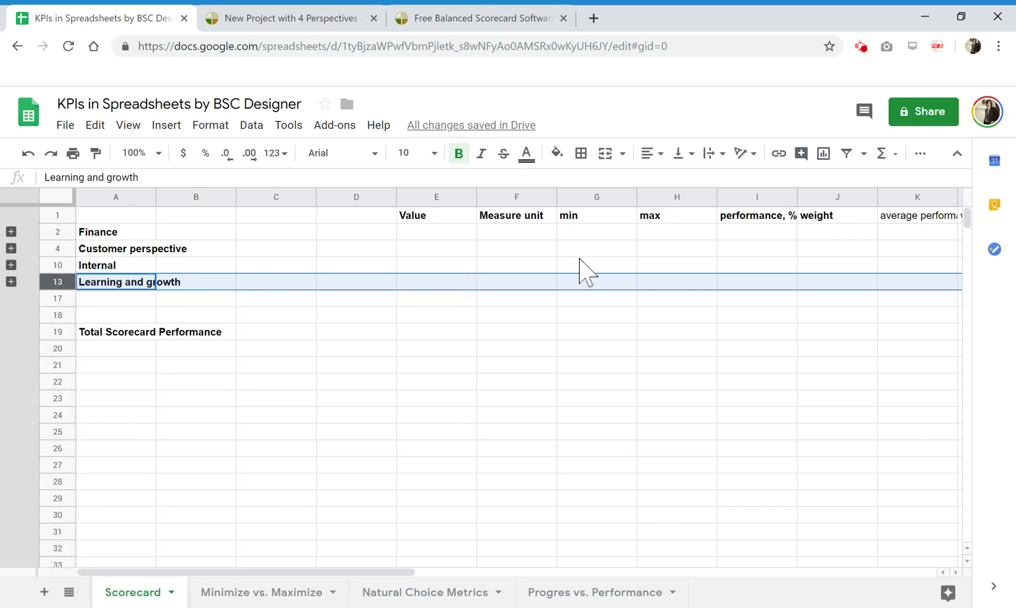
- Capitalise the performance column's heading in row 1 so it reads "Performance, %"
click(738, 214)
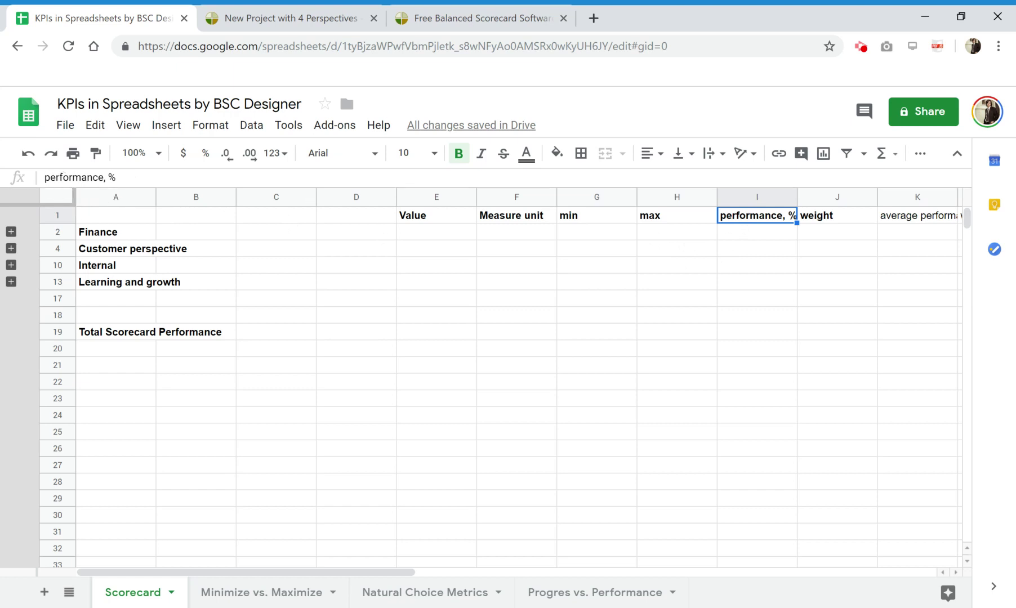
click(48, 178)
key(BackSpace)
text(P)
key(Return)
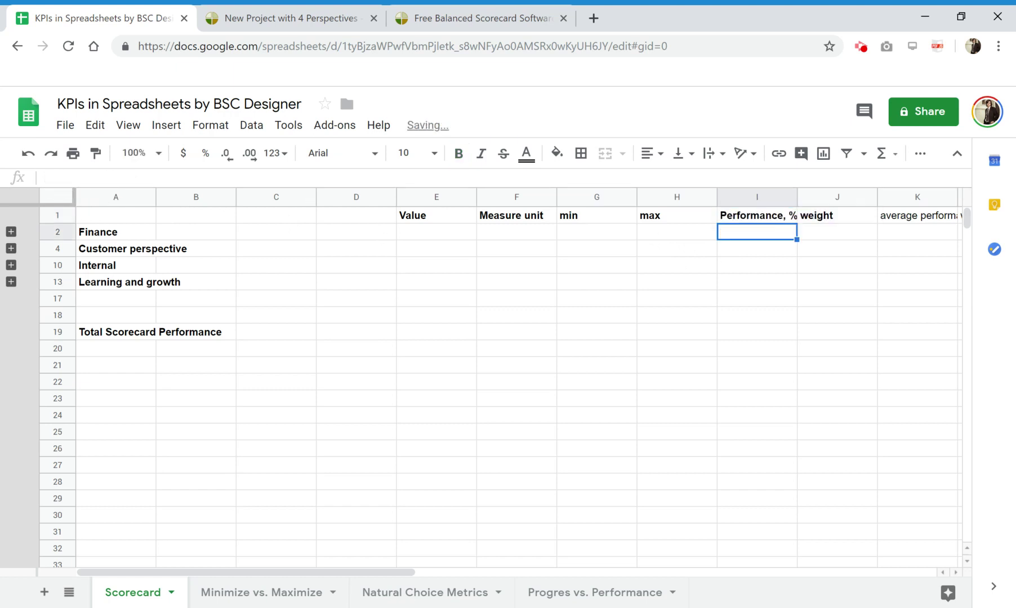
- Expand the Learning and growth, Internal, Customer perspective, Finance and Customer service row groups
click(11, 282)
click(11, 265)
click(10, 248)
click(11, 231)
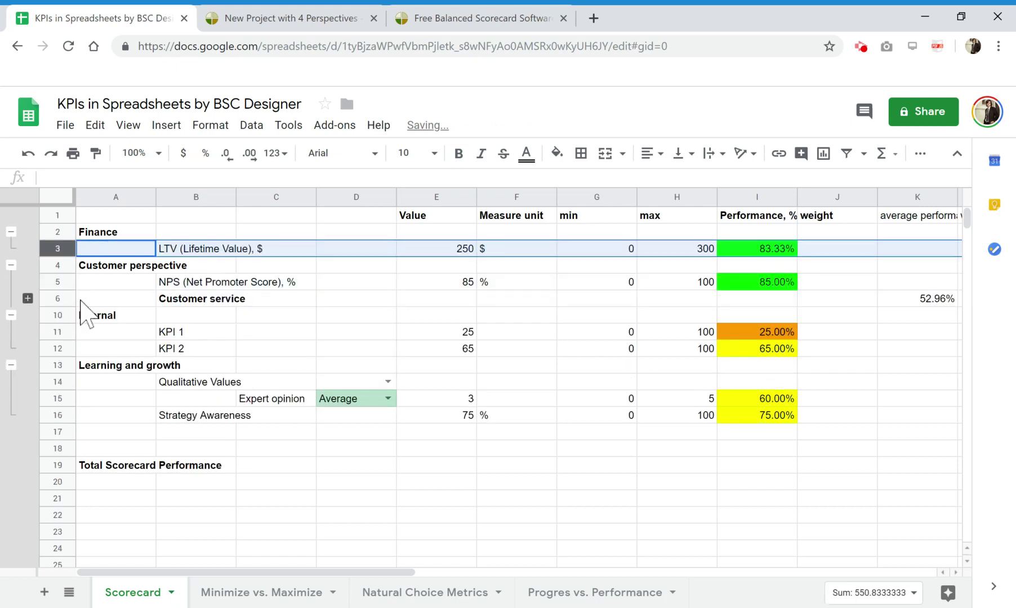
click(27, 298)
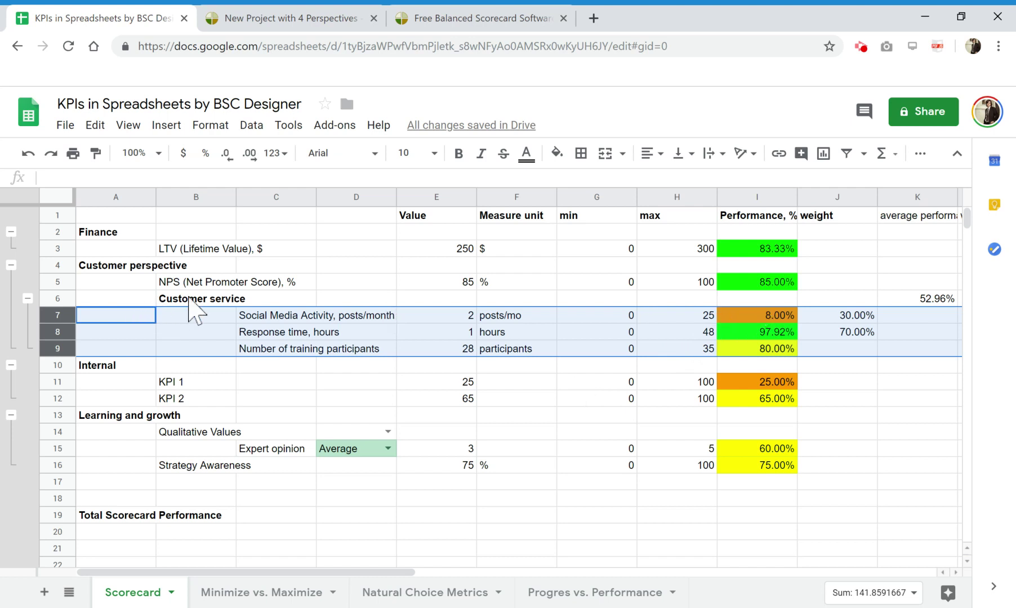
- Examine the Customer service group's indicators in rows 7–9, including their performance values and weights
click(743, 309)
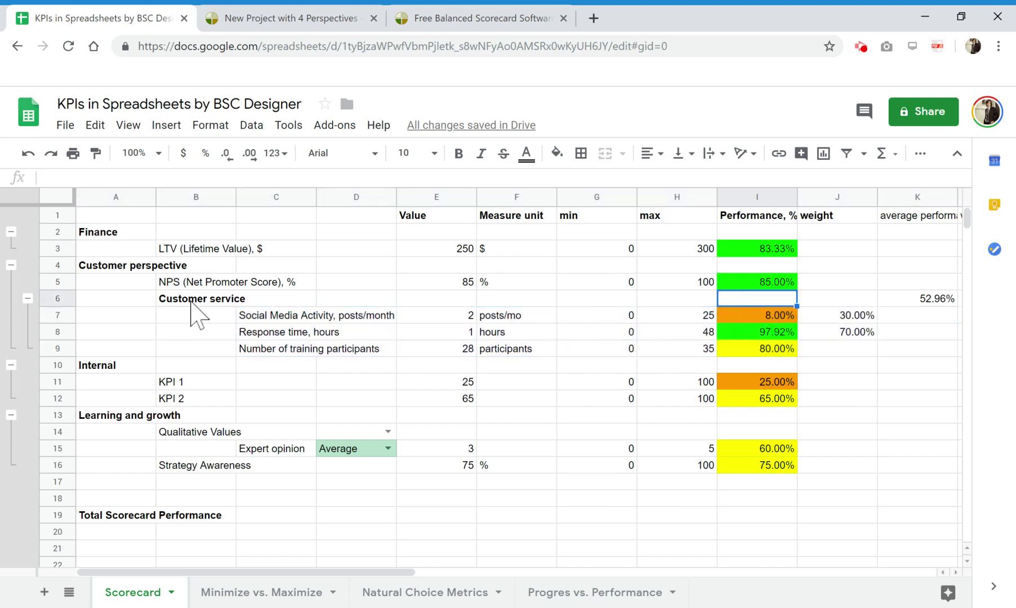
click(192, 299)
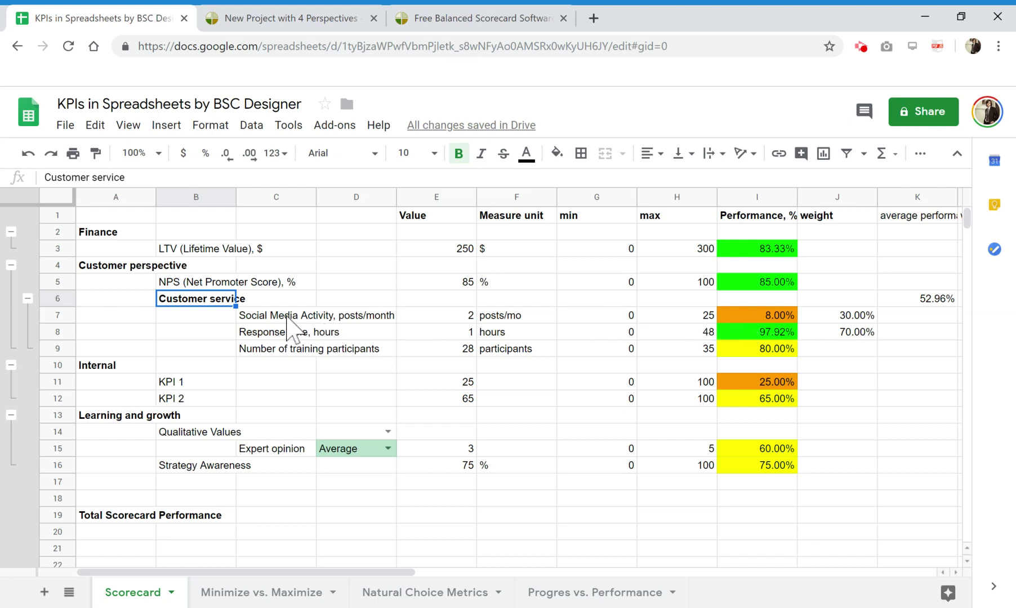
drag(288, 318, 633, 360)
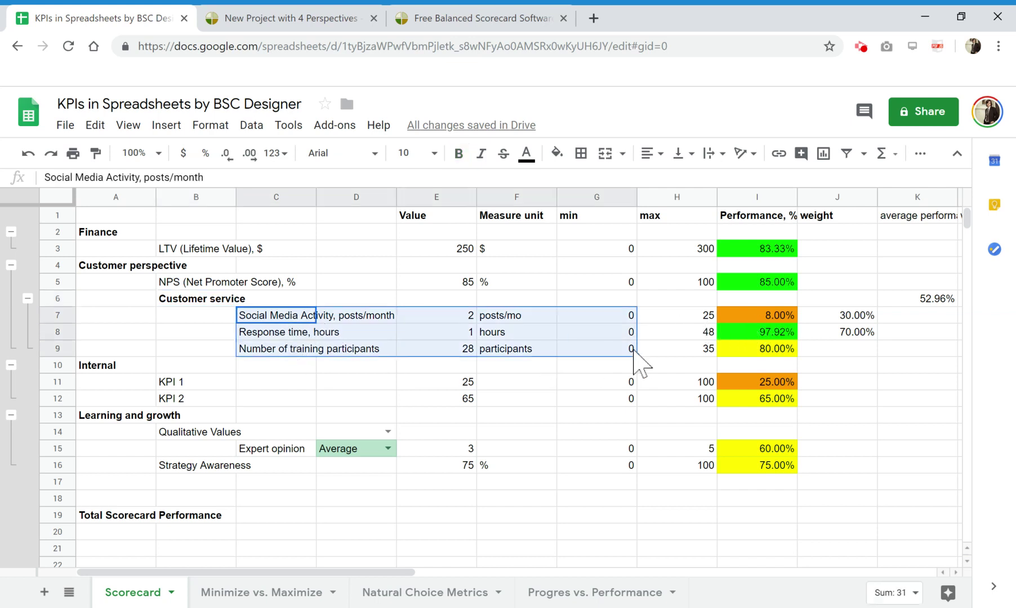
drag(767, 317, 762, 352)
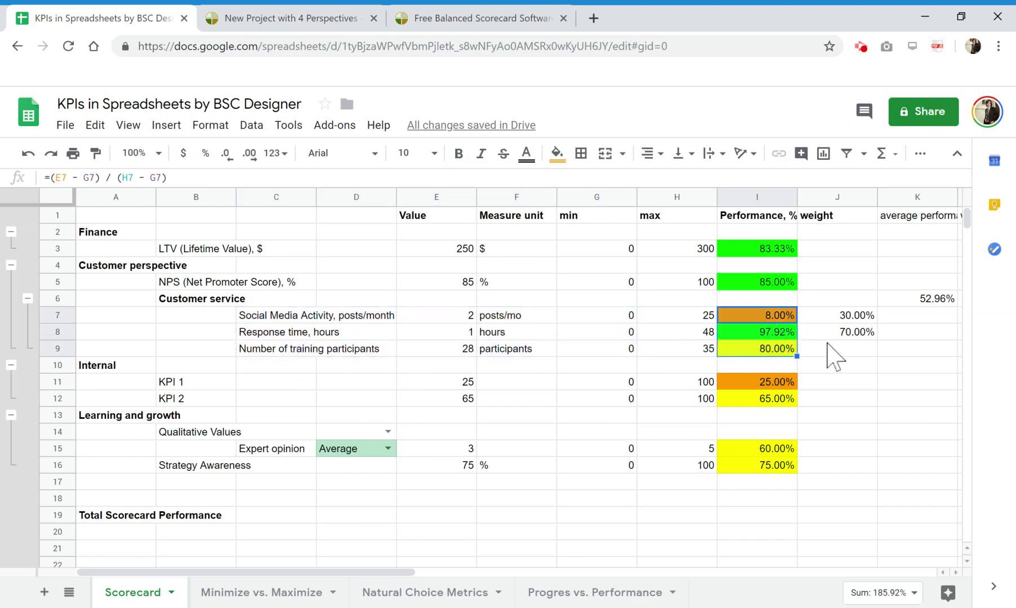
click(839, 315)
click(831, 330)
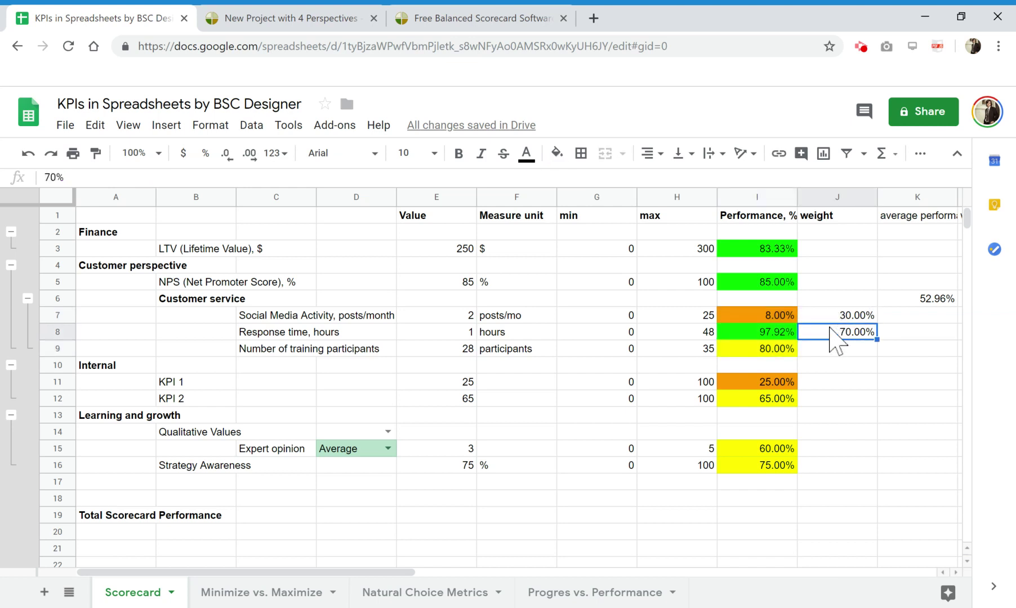
click(777, 317)
click(771, 338)
click(831, 333)
- Enter =AVERAGE(I7:I9) in I6 as the Customer service group's performance
click(758, 318)
key(Up)
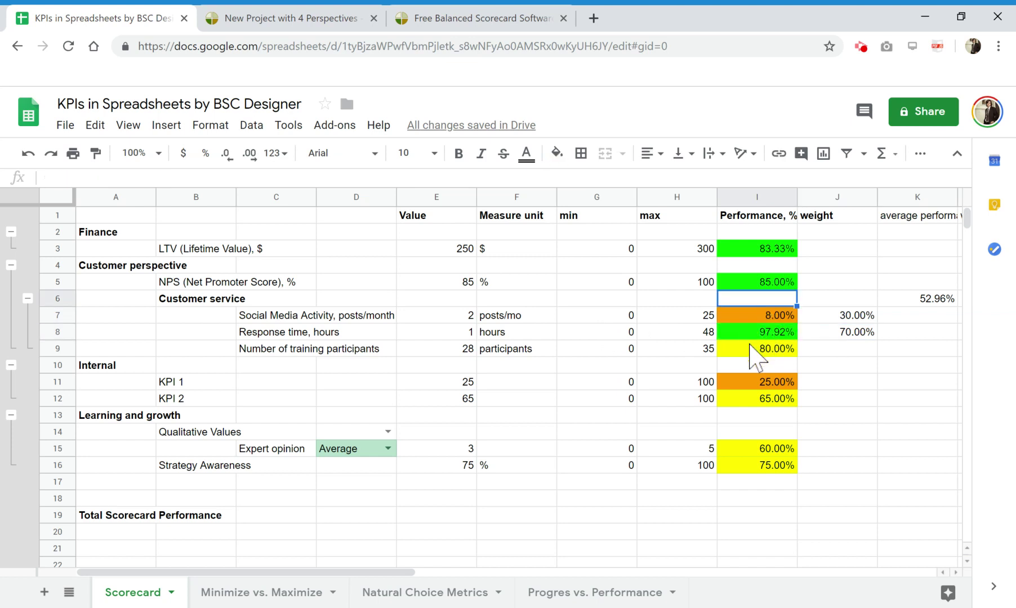
text(%)
text(=)
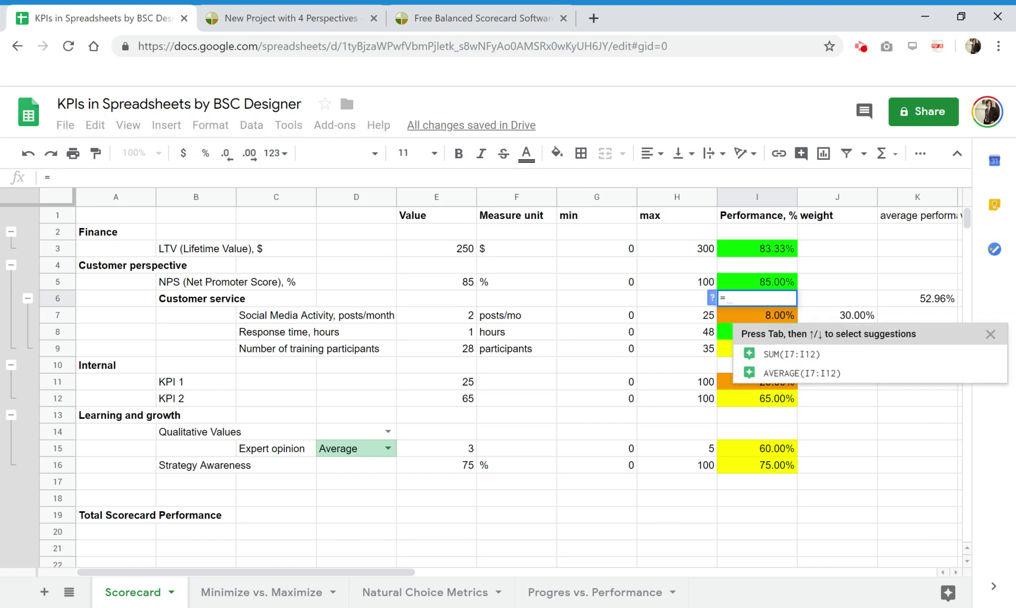
text(AVERAGE()
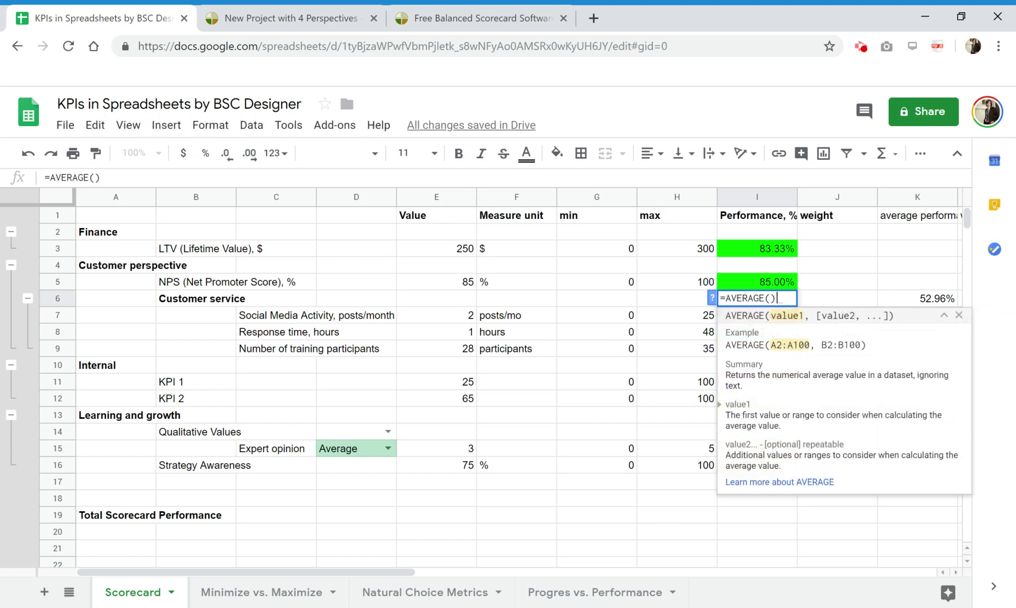
click(713, 317)
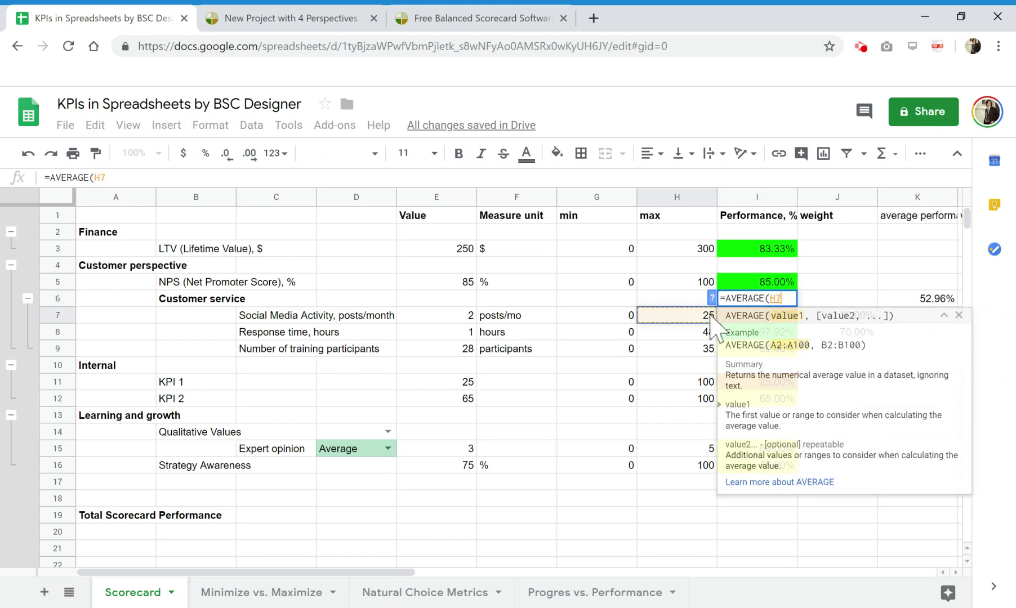
drag(741, 315, 754, 352)
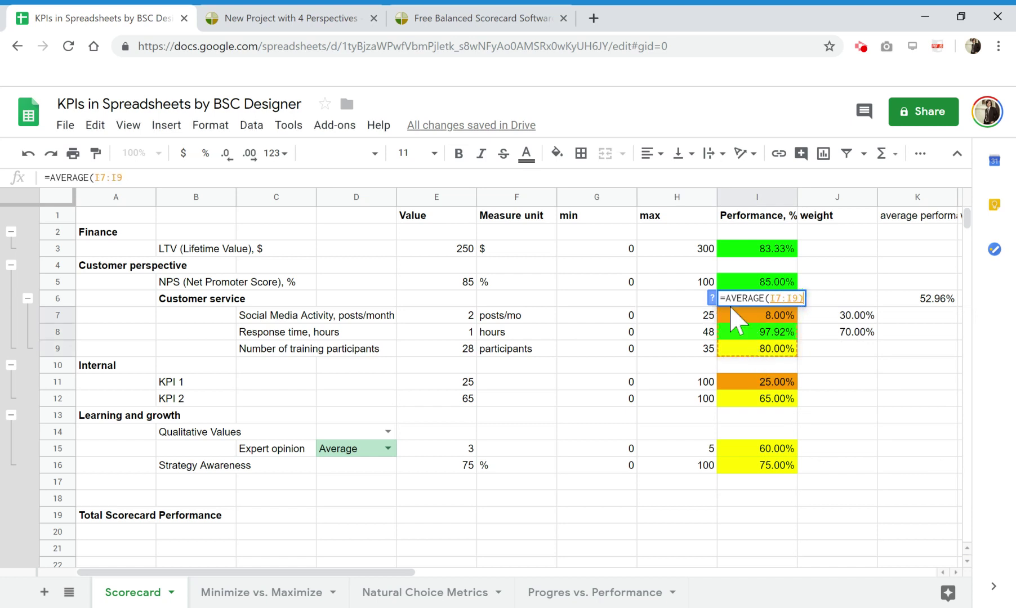
text())
key(Return)
click(758, 301)
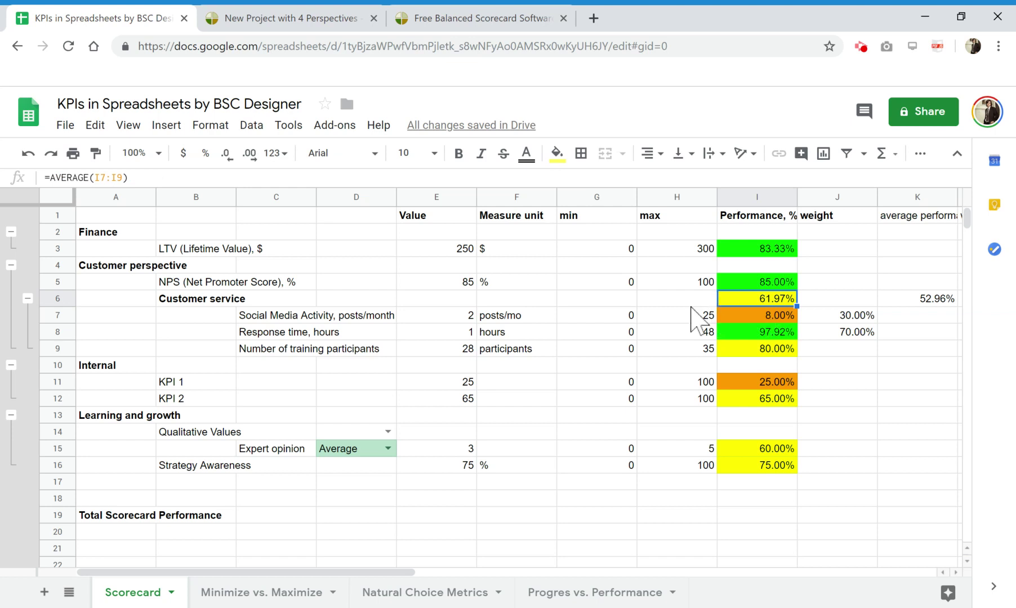
- Collapse the Customer service rows and enter =AVERAGE(I5:I6) in I4 as the Customer perspective's performance
drag(769, 318, 768, 350)
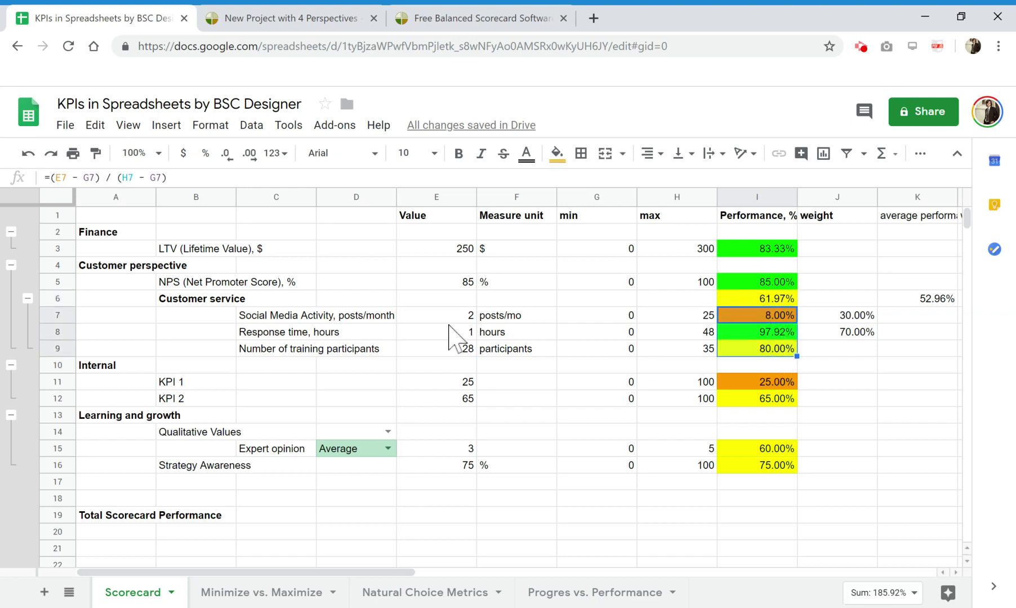
click(27, 298)
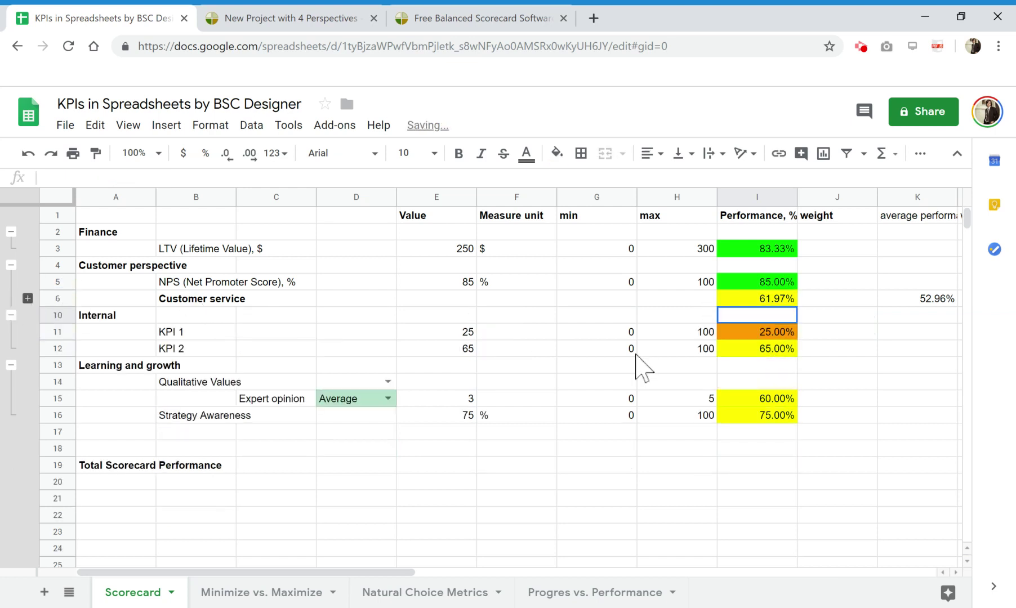
click(749, 264)
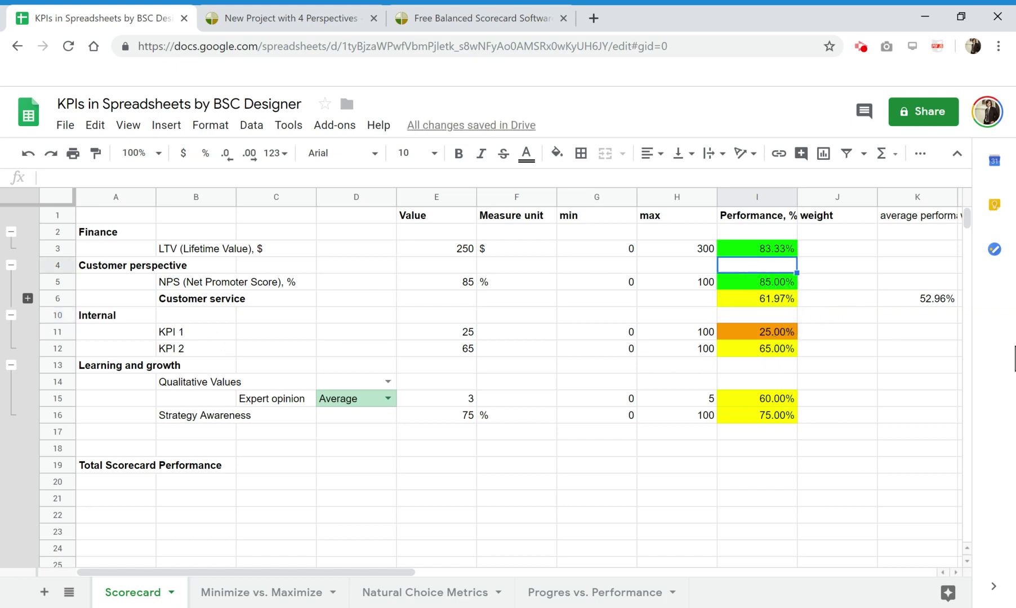
text(-=AVER)
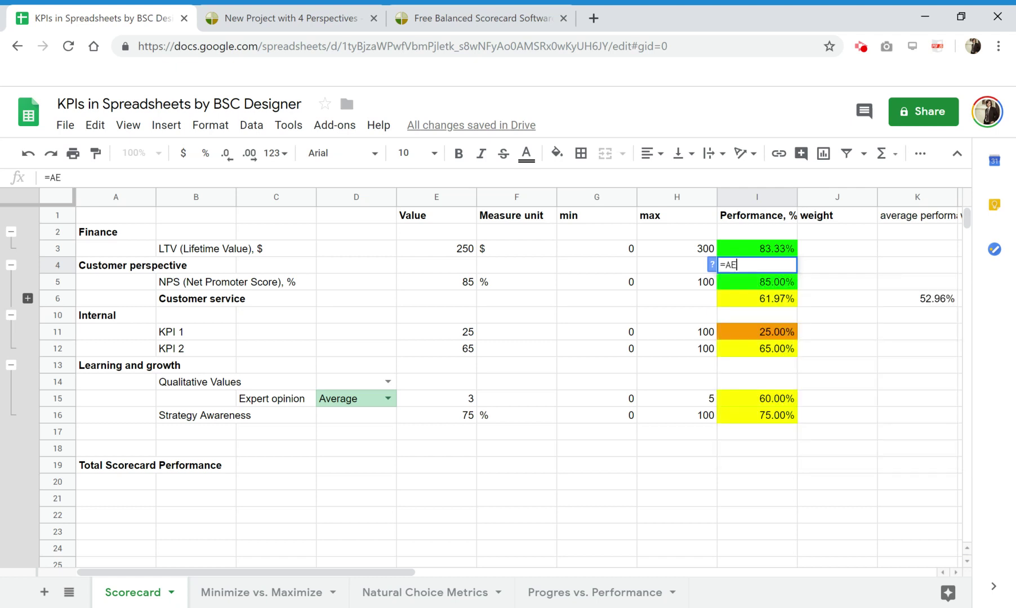
text(AGE())
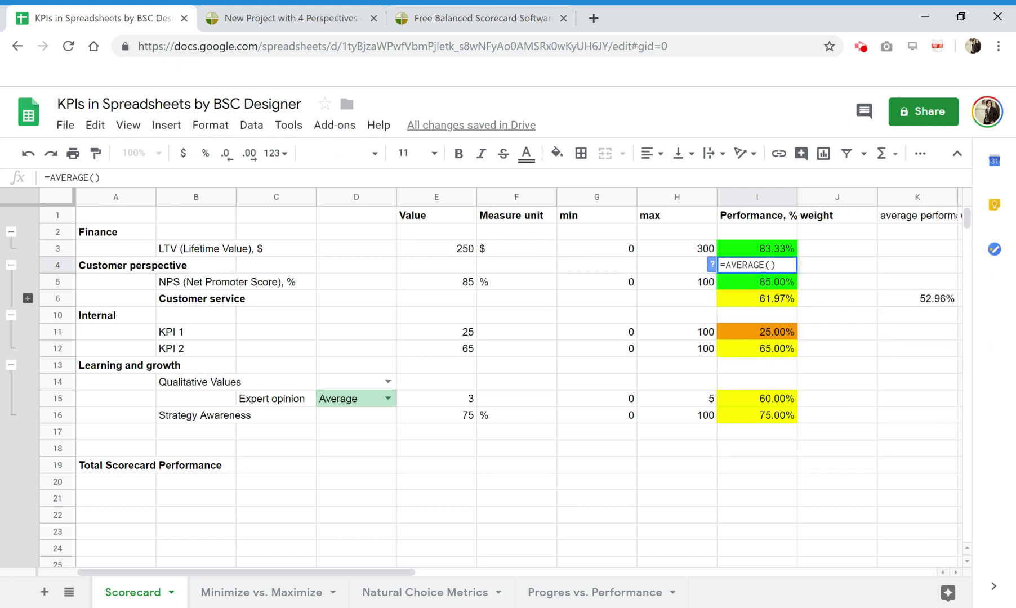
key(BackSpace)
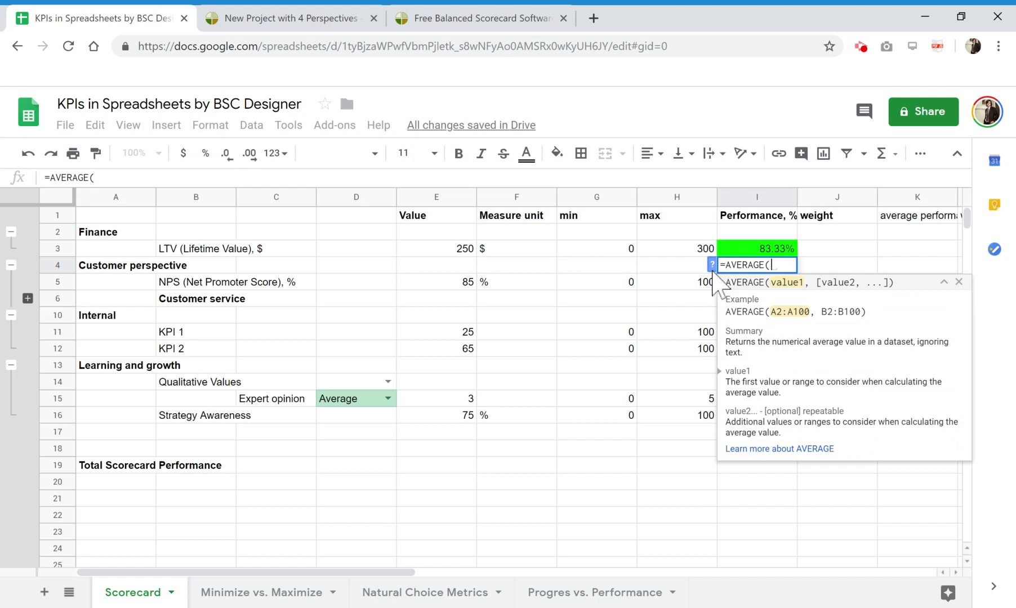
click(700, 284)
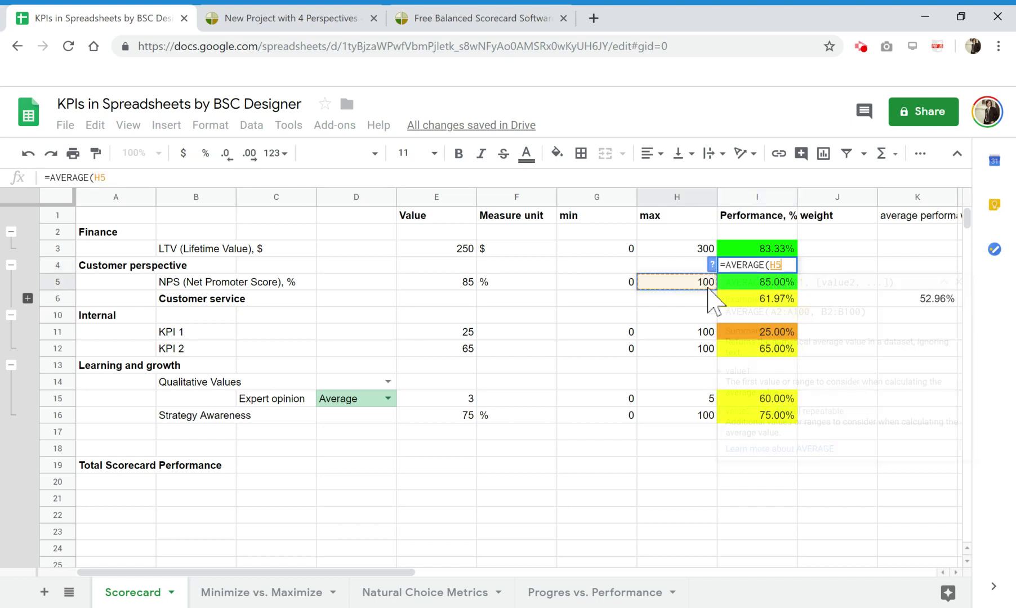
drag(702, 288, 767, 288)
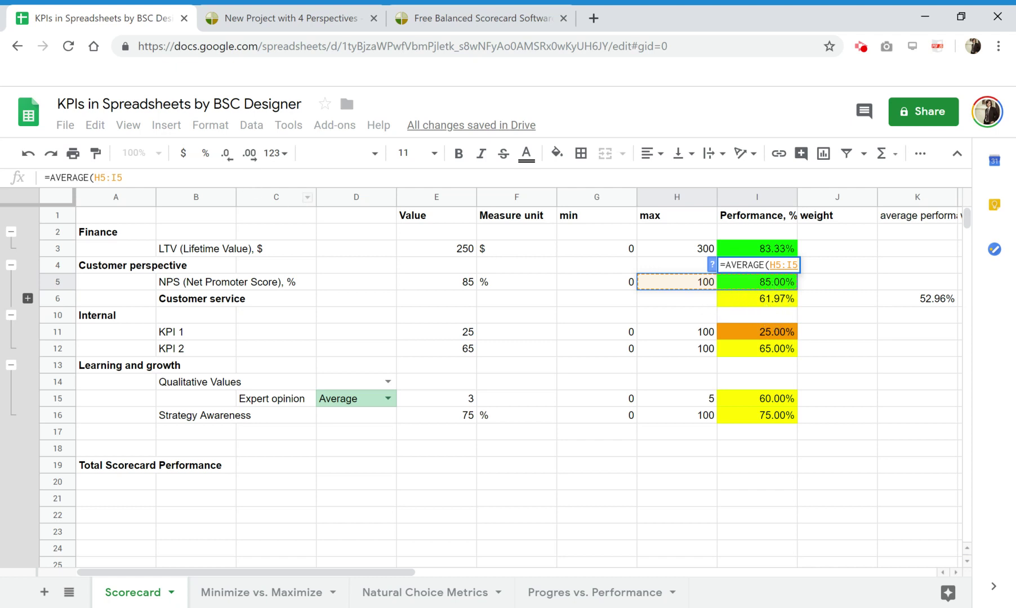
key(BackSpace)
text(I)
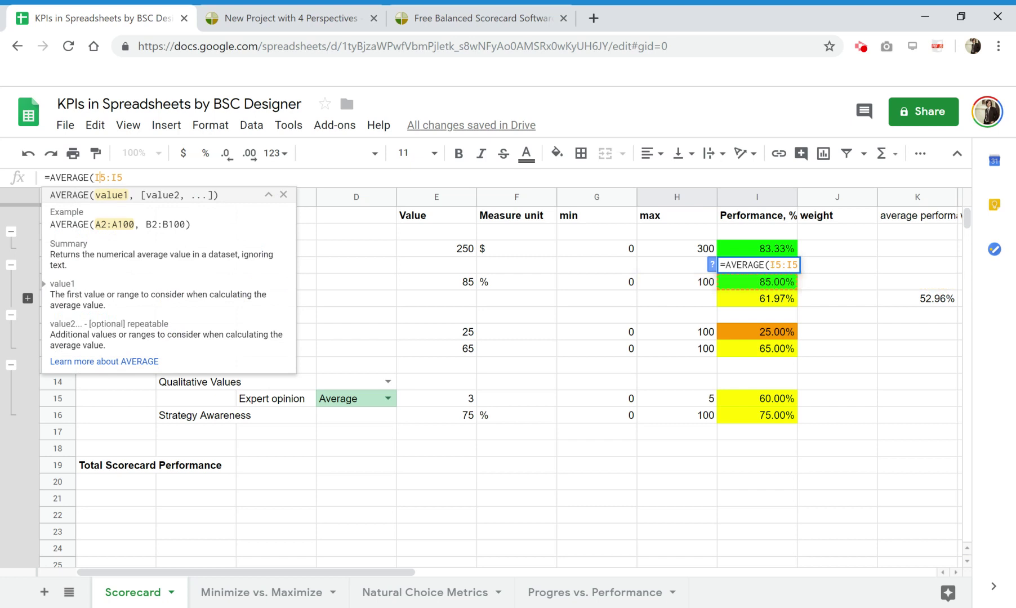
text())
key(Return)
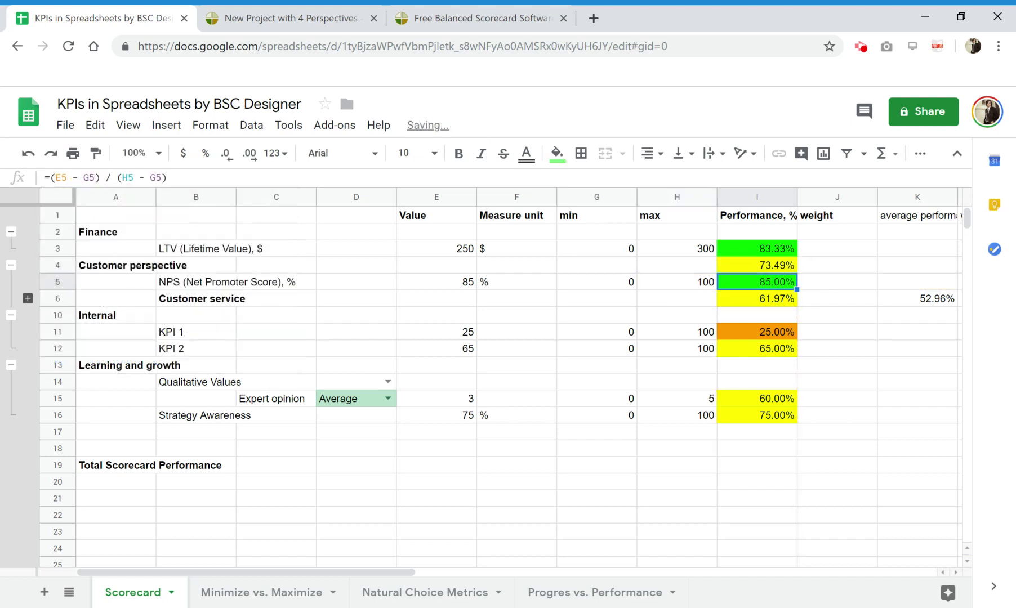
- Copy the Customer perspective's average formula into the Internal heading's performance cell I10 and check its range
click(779, 264)
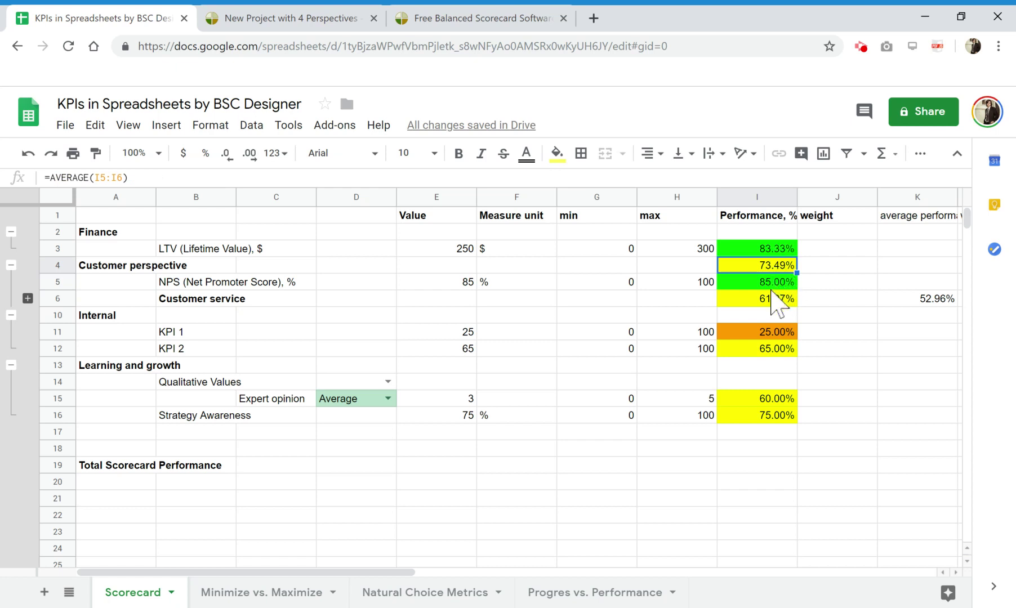
key(ctrl+c)
click(765, 318)
key(ctrl+v)
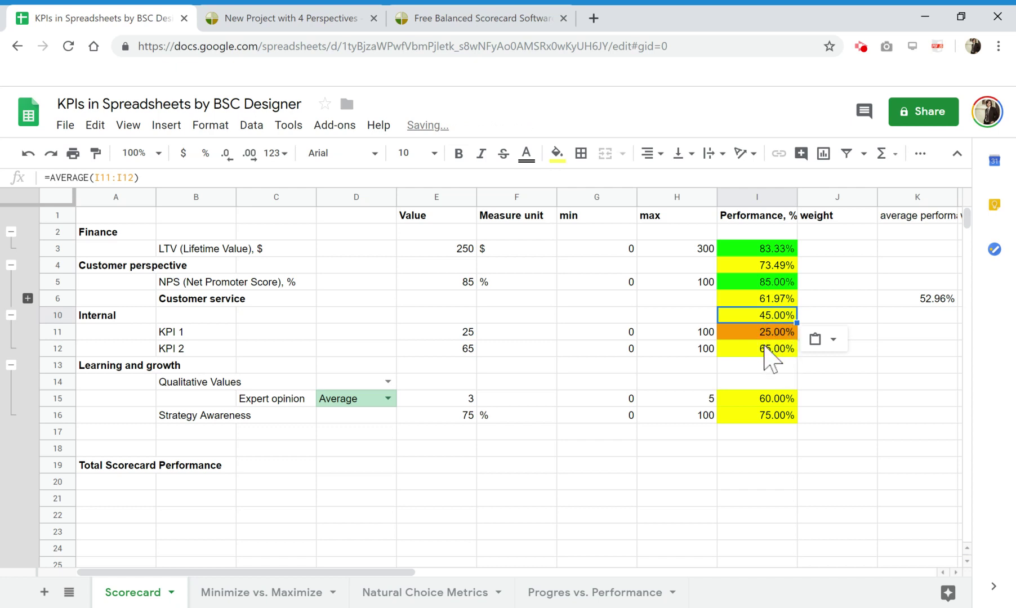
click(309, 179)
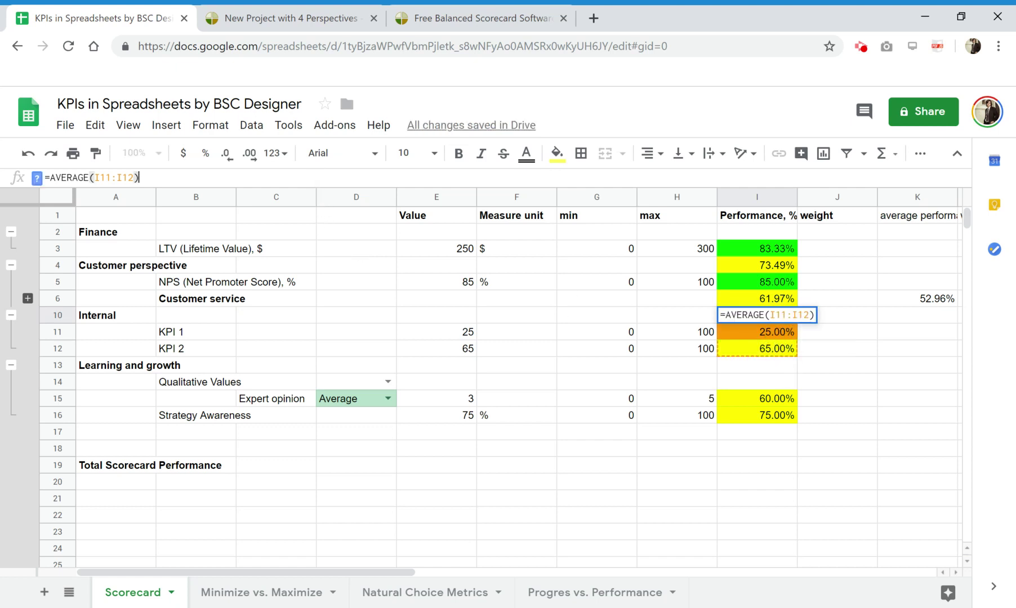
click(600, 269)
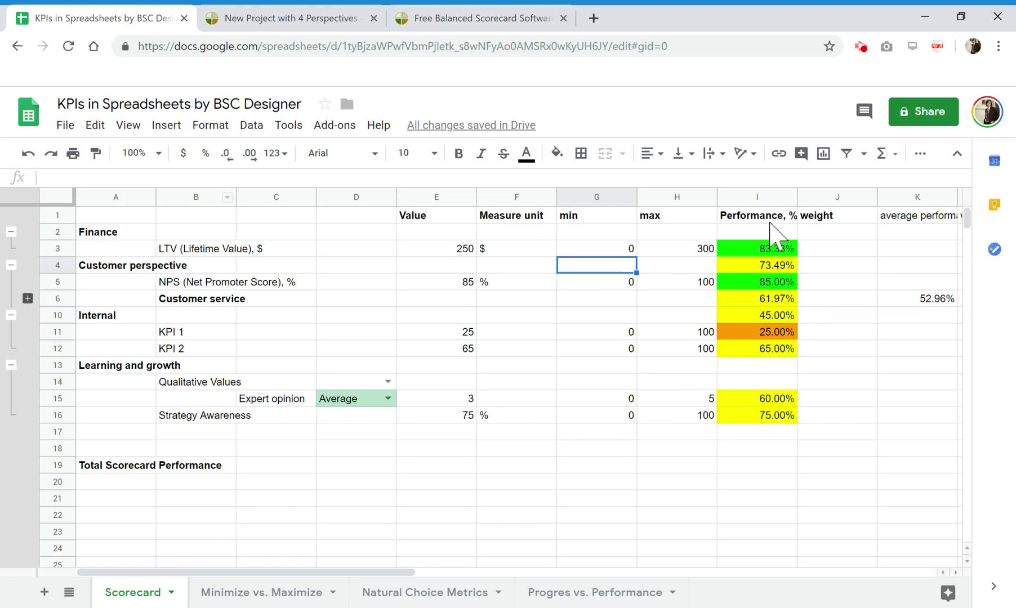
- Paste the average formula into Finance's performance cell I2 and change it to =AVERAGE(I3)
click(765, 232)
key(ctrl+v)
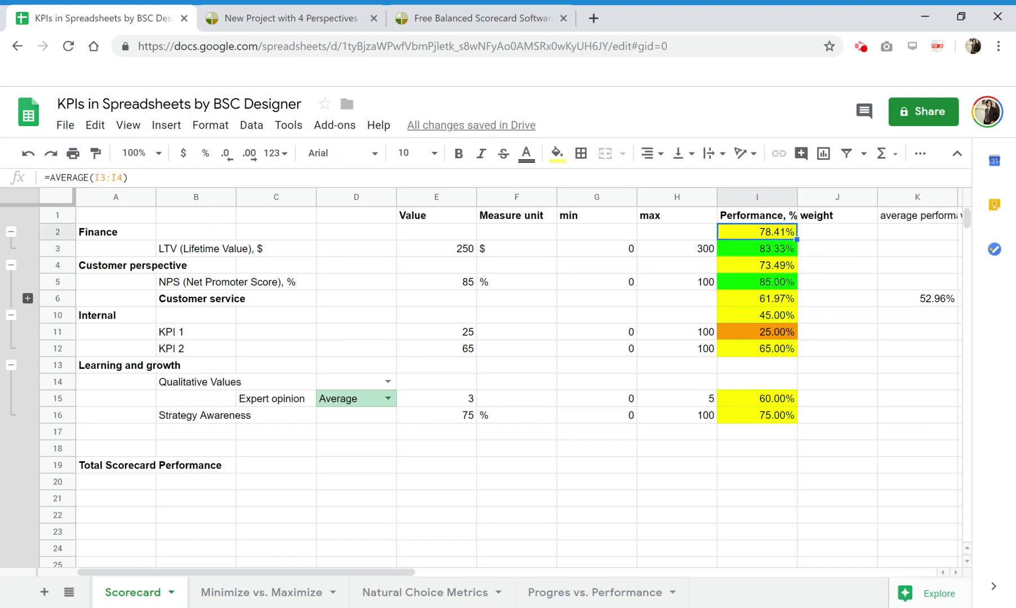
key(BackSpace)
key(BackSpace)
key(BackSpace)
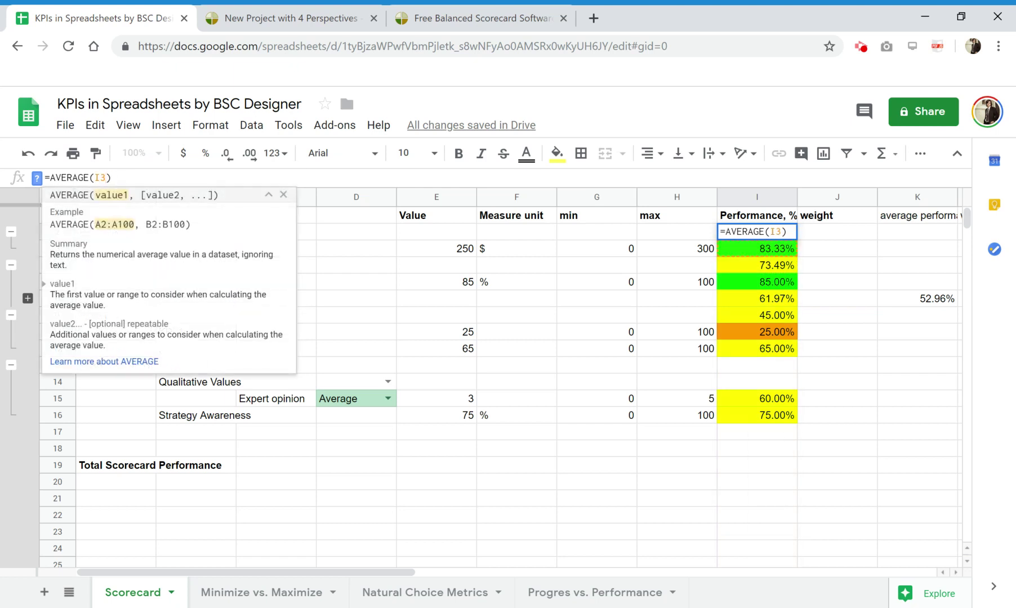
key(Return)
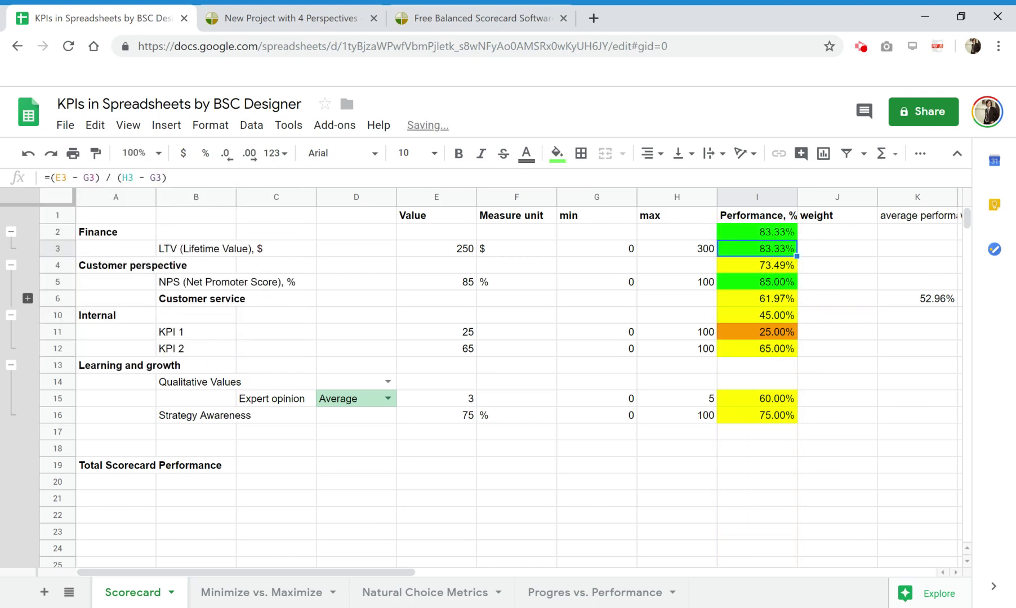
- Delete the Qualitative Values row under the Learning and growth heading
click(761, 367)
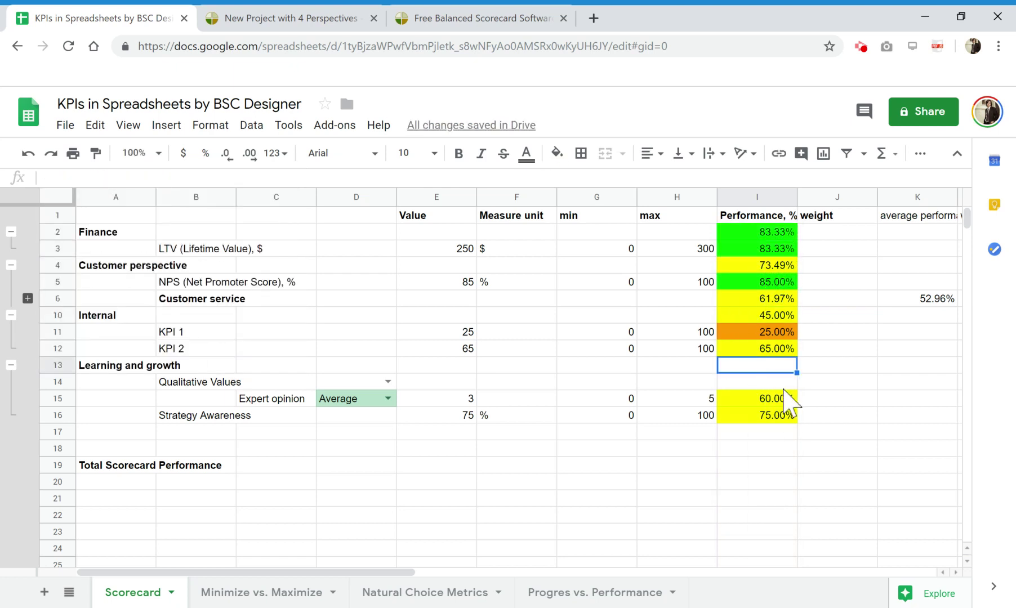
right_click(62, 382)
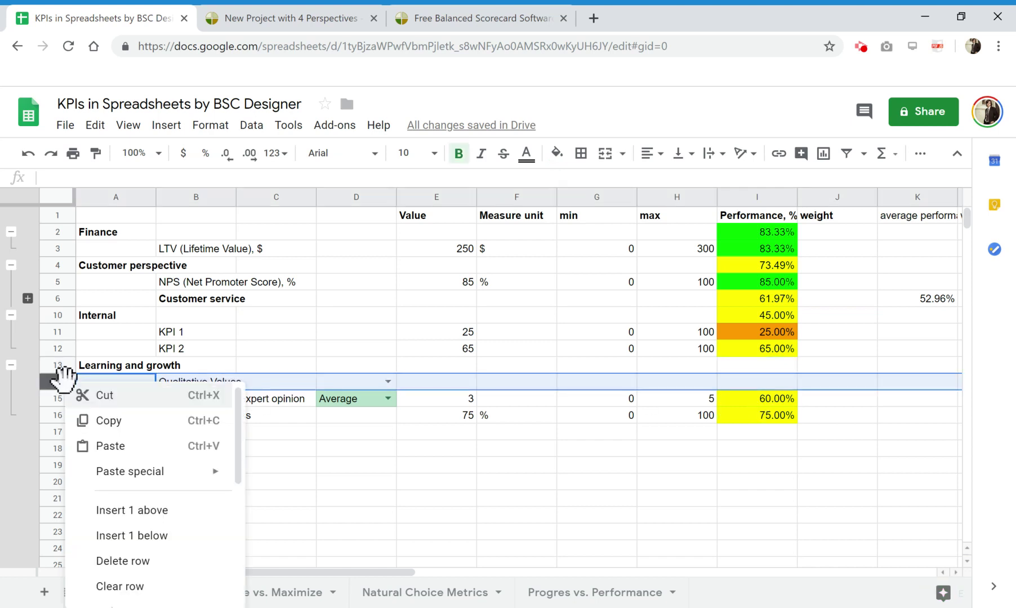
click(167, 563)
click(772, 305)
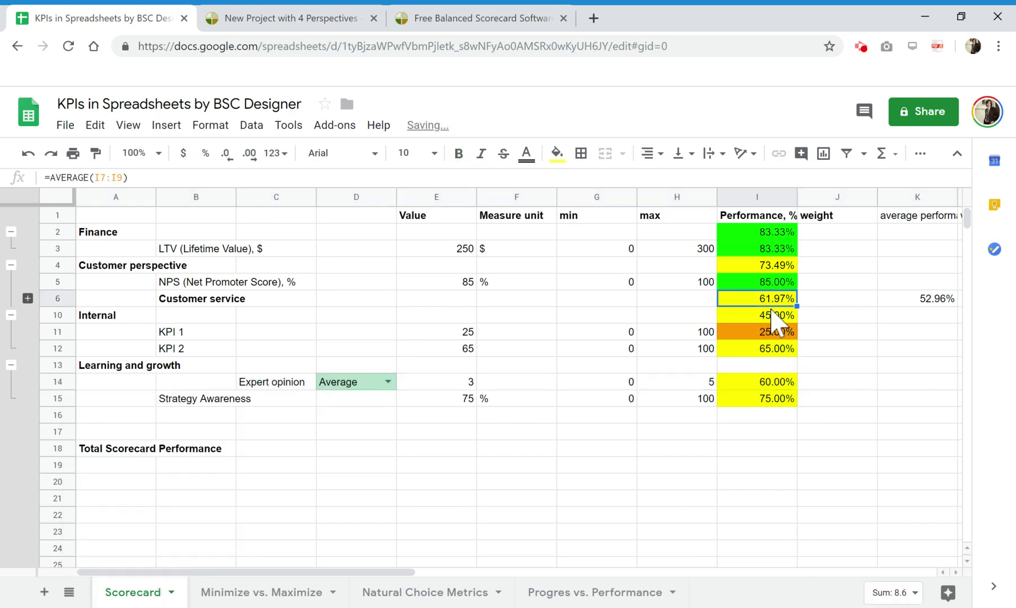
- Copy Internal's average formula from I10 into the Learning and growth performance cell I13 and check its range
click(773, 315)
key(ctrl+c)
click(770, 366)
key(ctrl+v)
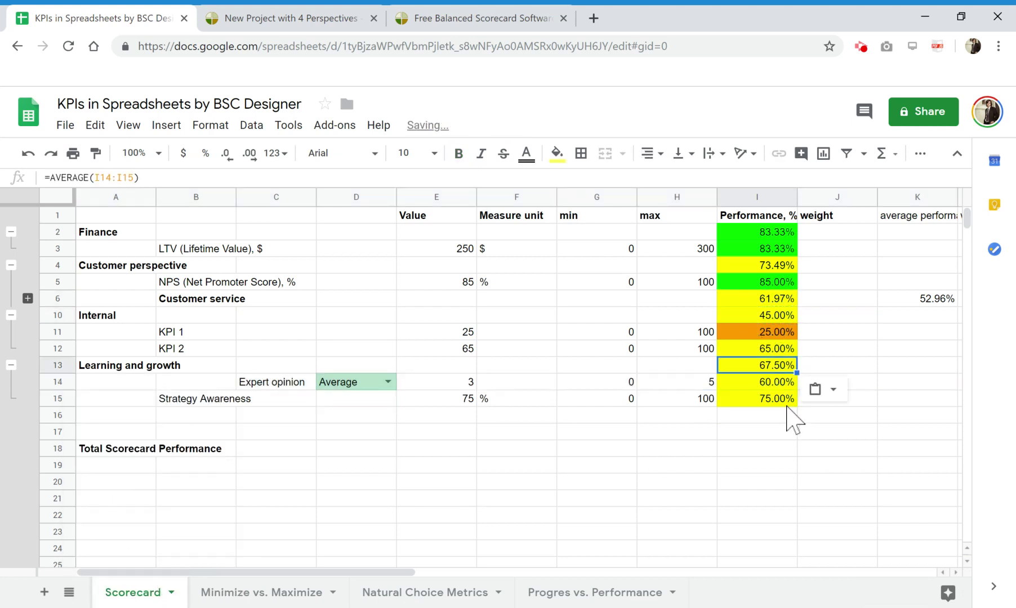
click(771, 432)
click(769, 366)
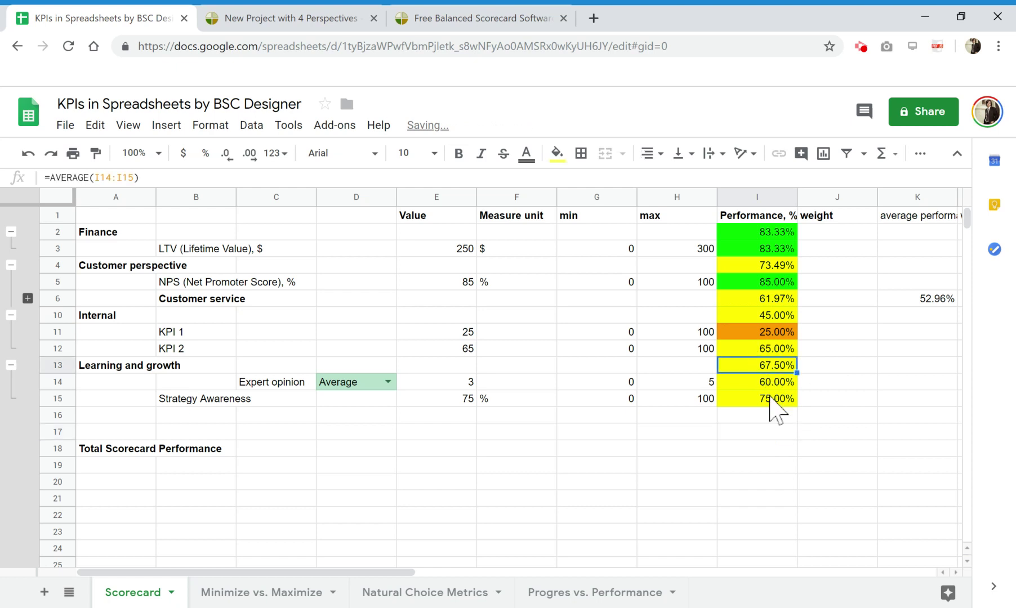
- Collapse the Learning and growth, Internal, Customer perspective and Finance groups so only the perspective headings show
click(757, 445)
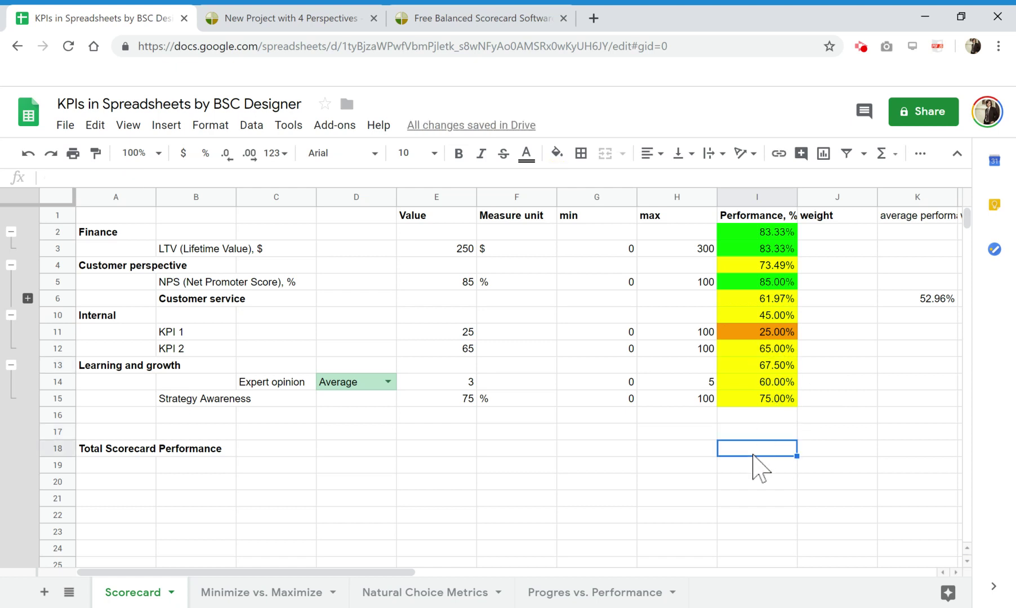
click(10, 365)
click(11, 315)
click(10, 264)
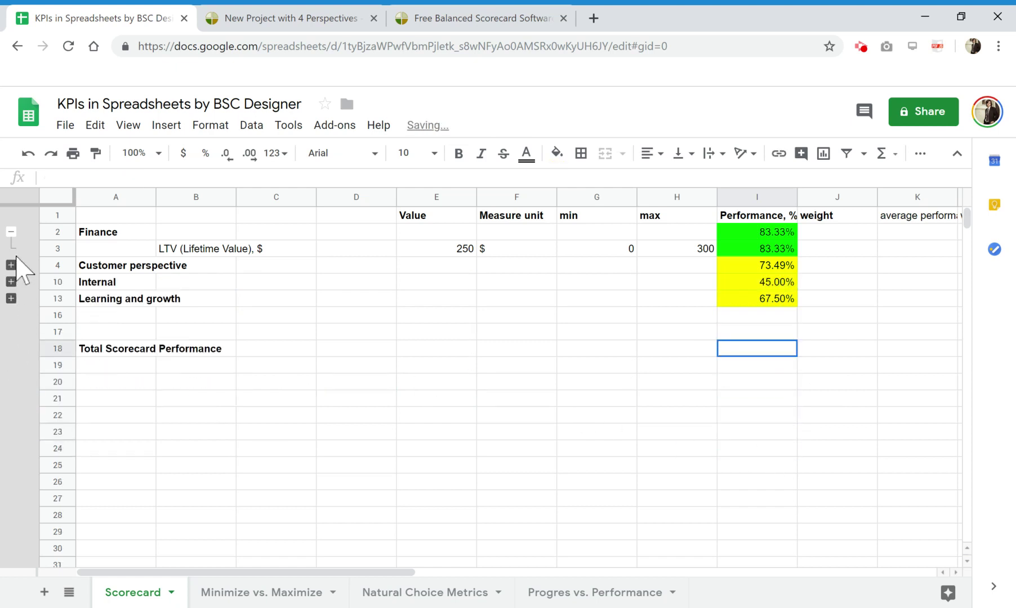
click(11, 231)
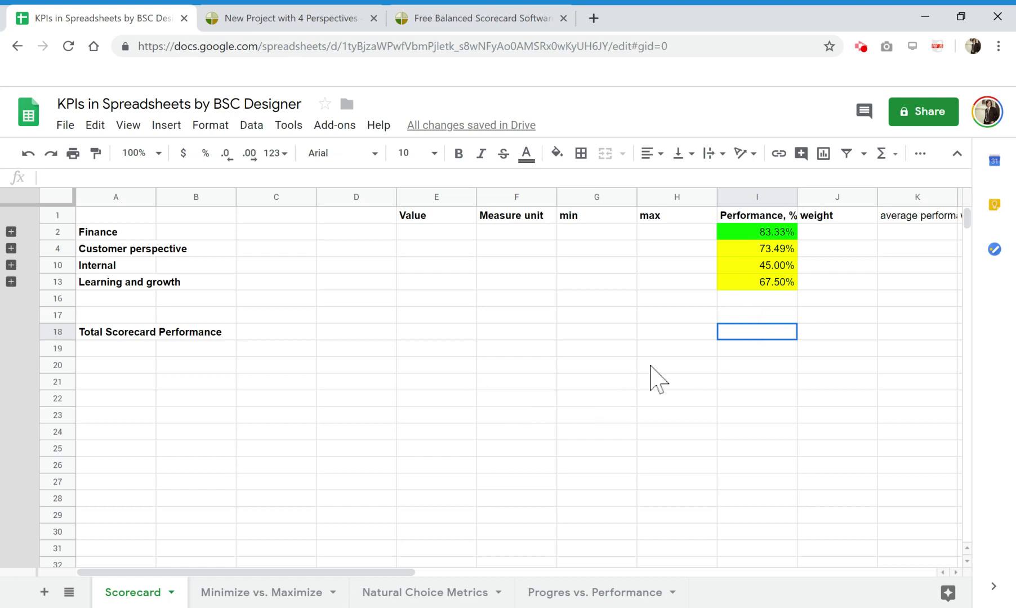
- Try the suggested =AVERAGE(I14:I15) formula in I18 for the Total Scorecard Performance and check its range
text(=)
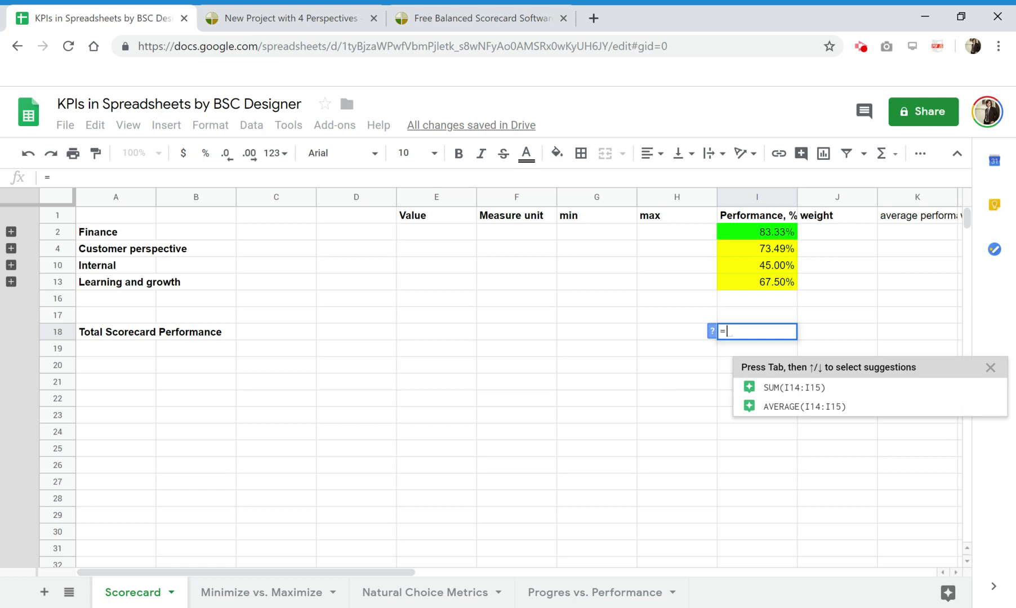
click(781, 402)
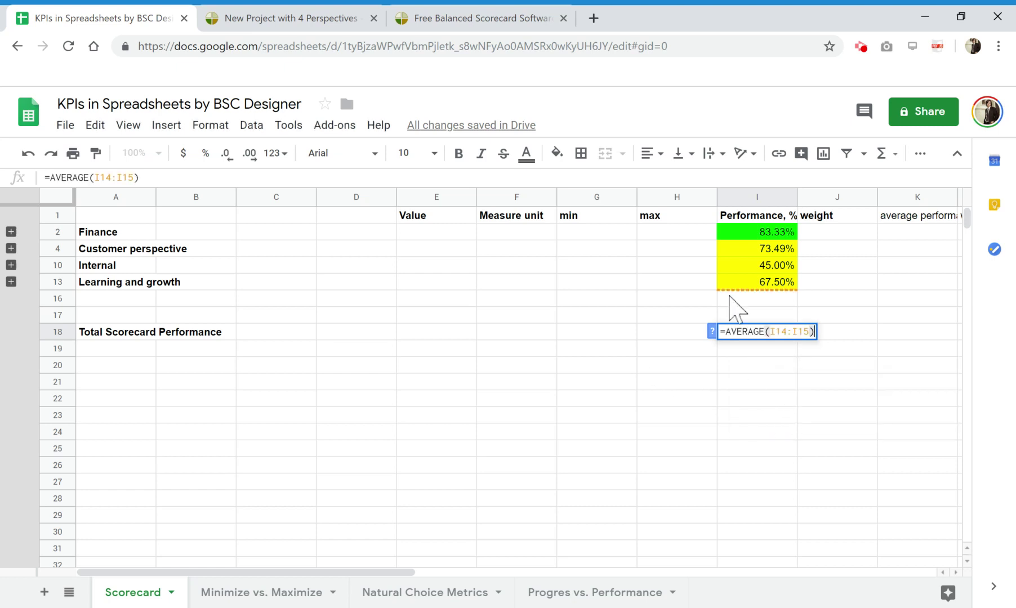
drag(783, 234, 779, 284)
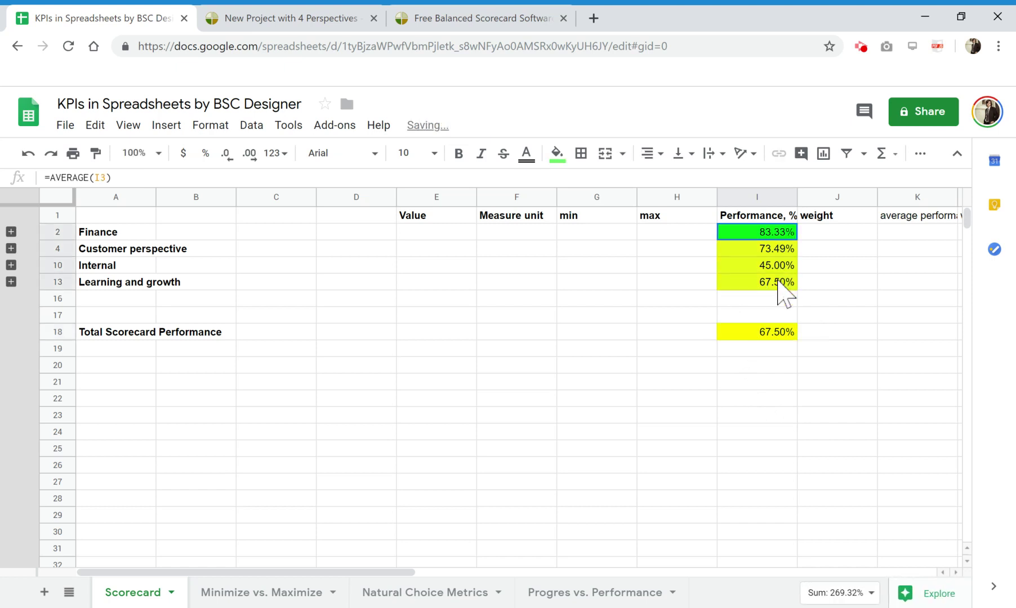
click(755, 318)
click(777, 334)
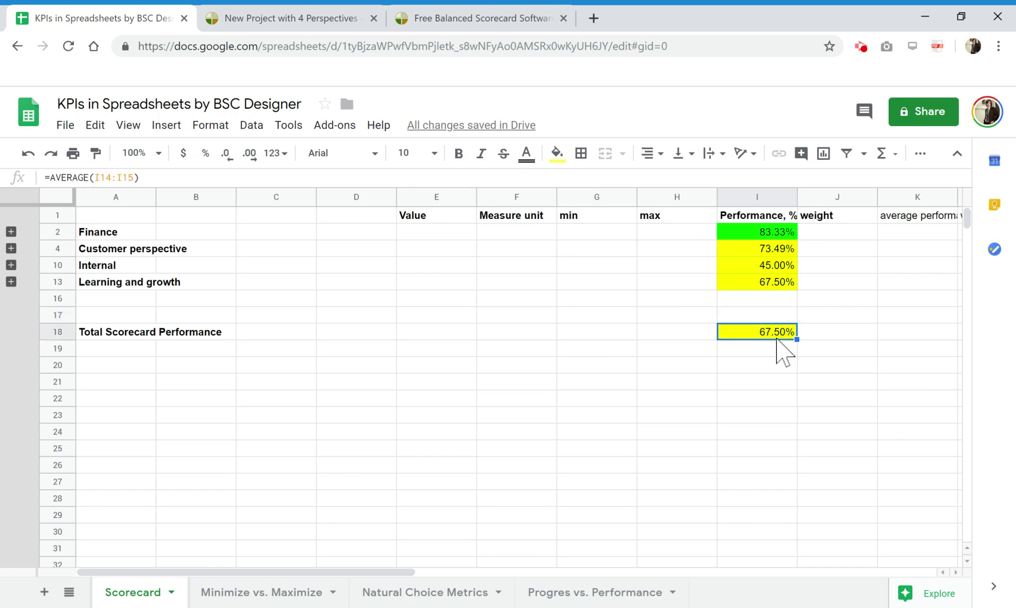
double_click(134, 177)
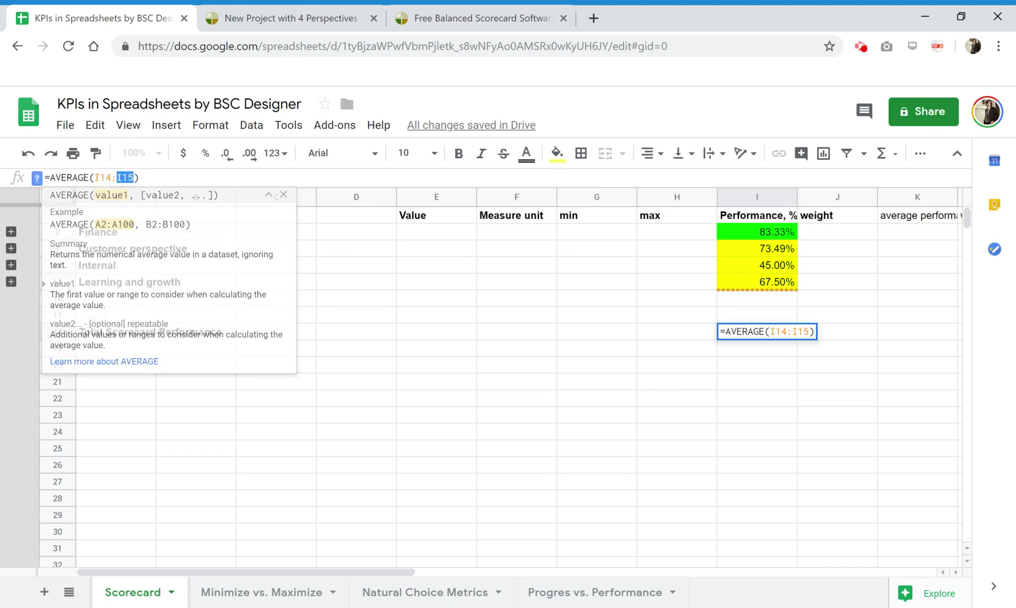
click(139, 177)
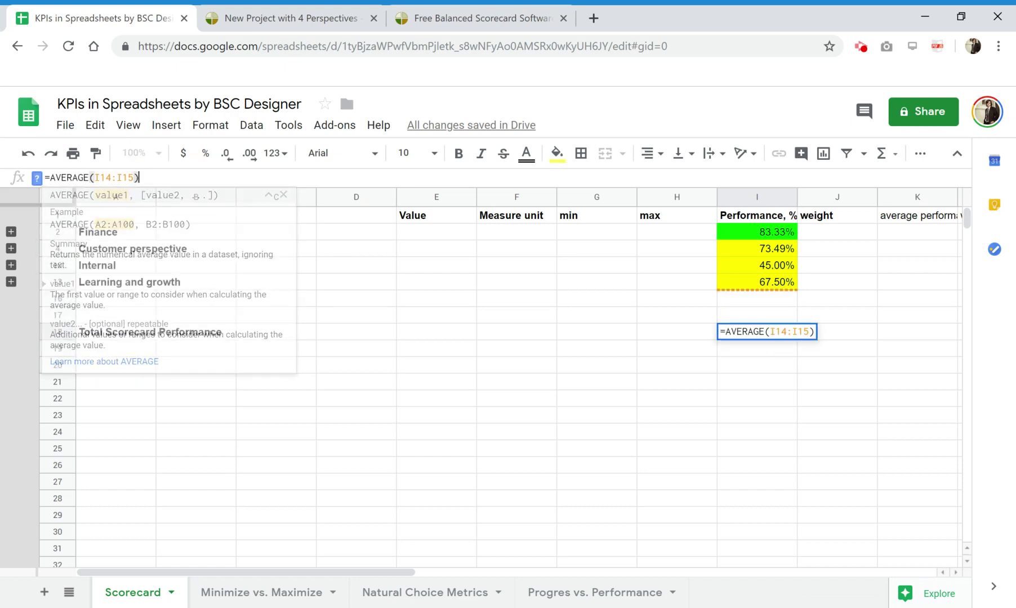
key(Return)
click(11, 231)
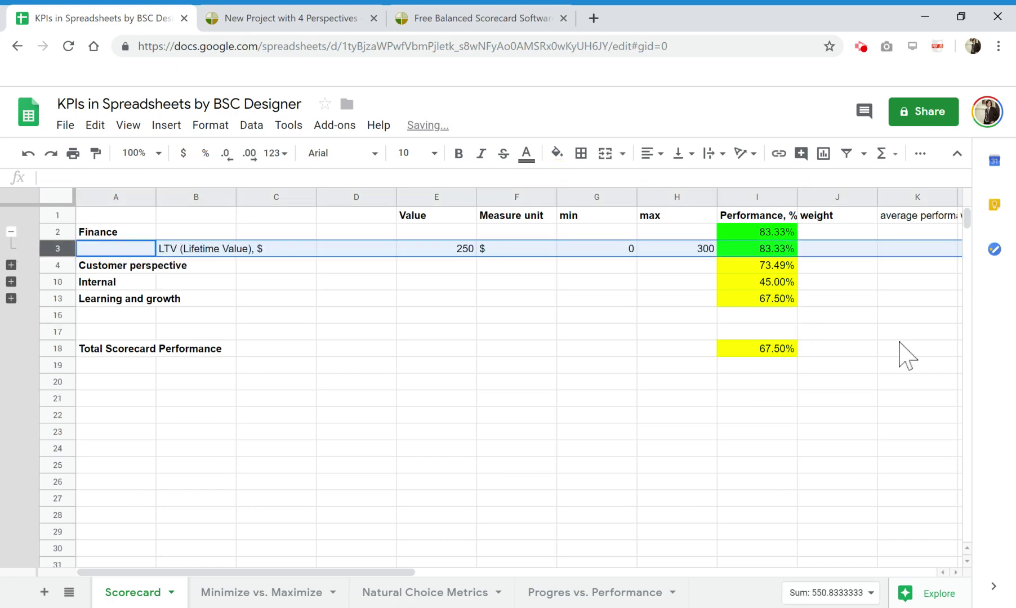
click(11, 231)
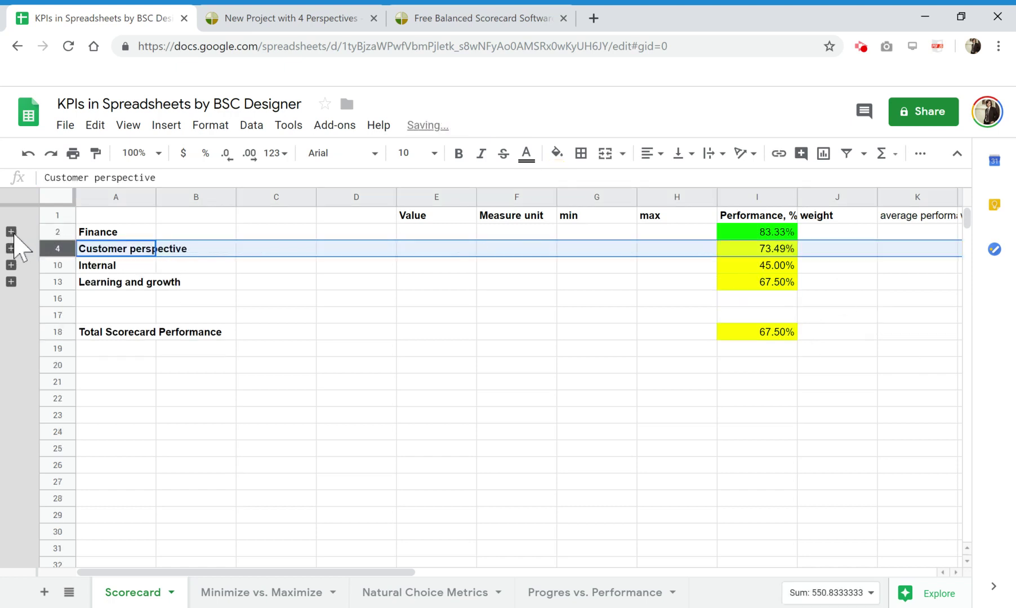
- Replace the Total Scorecard Performance formula in I18 with the sum of the four perspectives, =I2+I4+I10+I13
click(783, 333)
text(=)
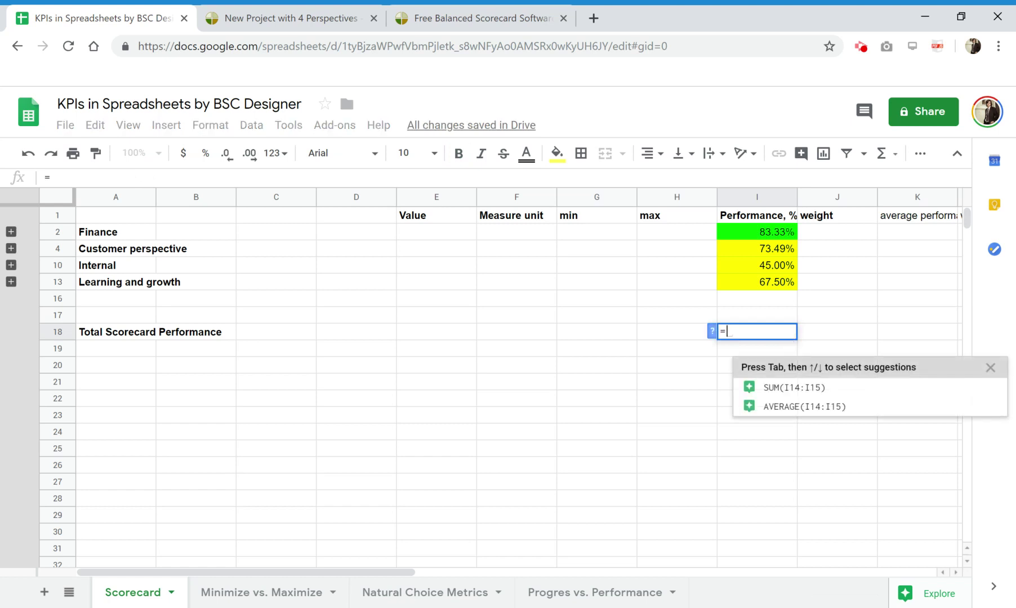
click(758, 231)
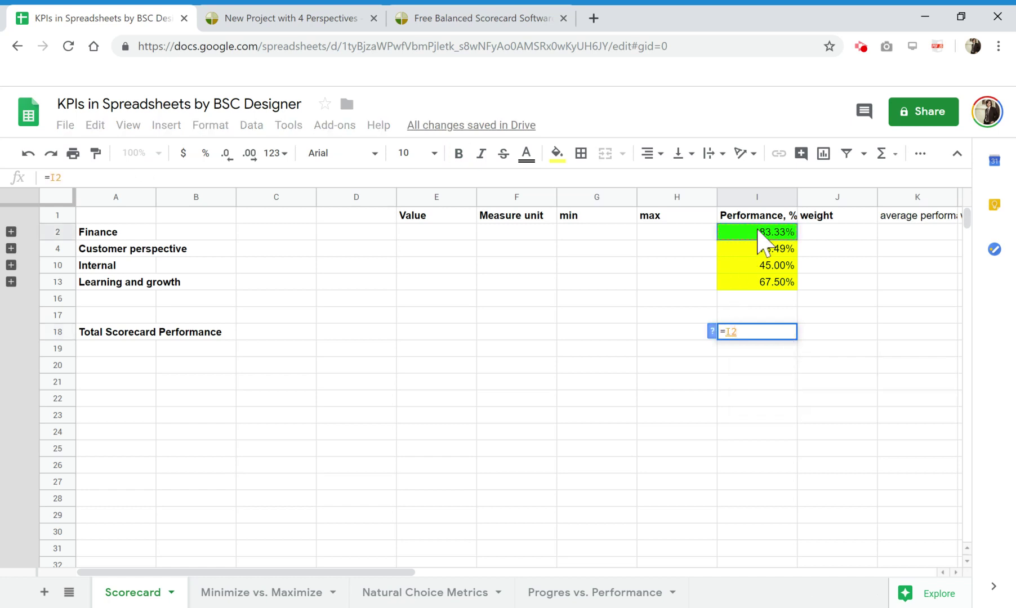
click(762, 237)
click(767, 250)
text(+)
click(776, 265)
text(+)
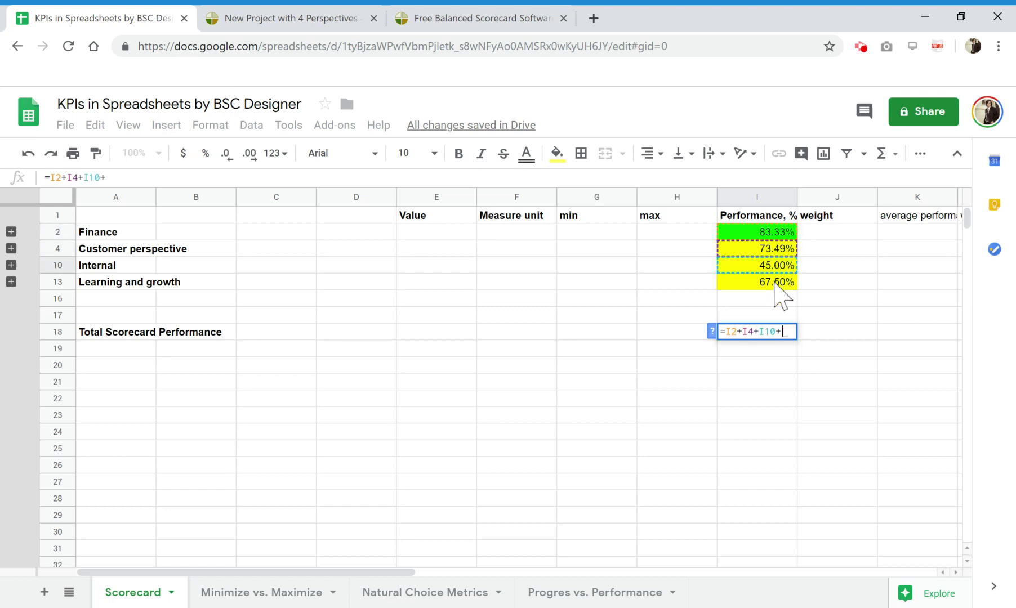
click(774, 282)
key(Return)
key(Up)
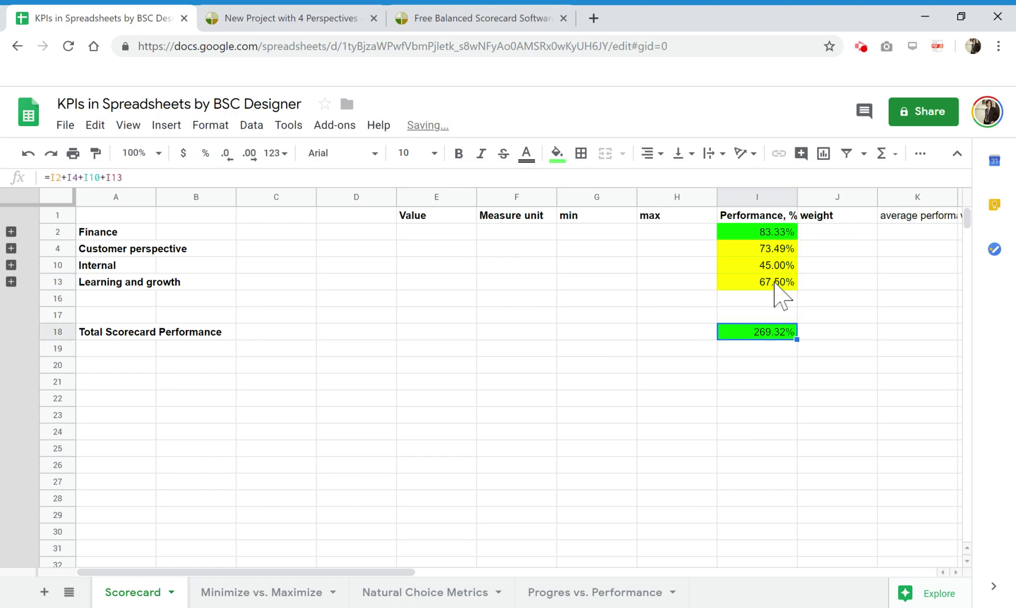
- Change the I18 formula to =(I2+I4+I10+I13)/4 and format the result as a percentage
click(122, 177)
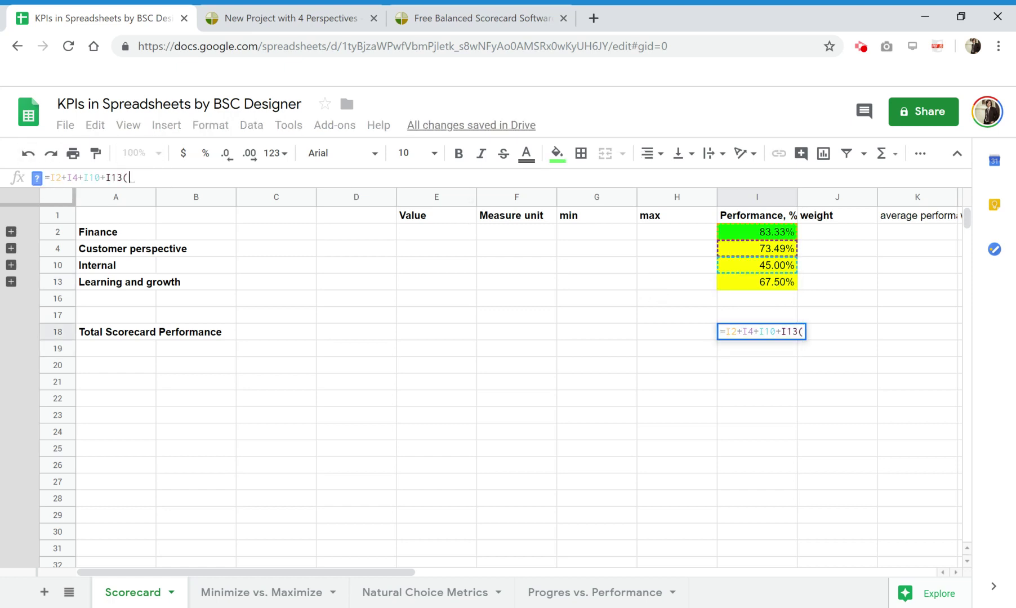
text())
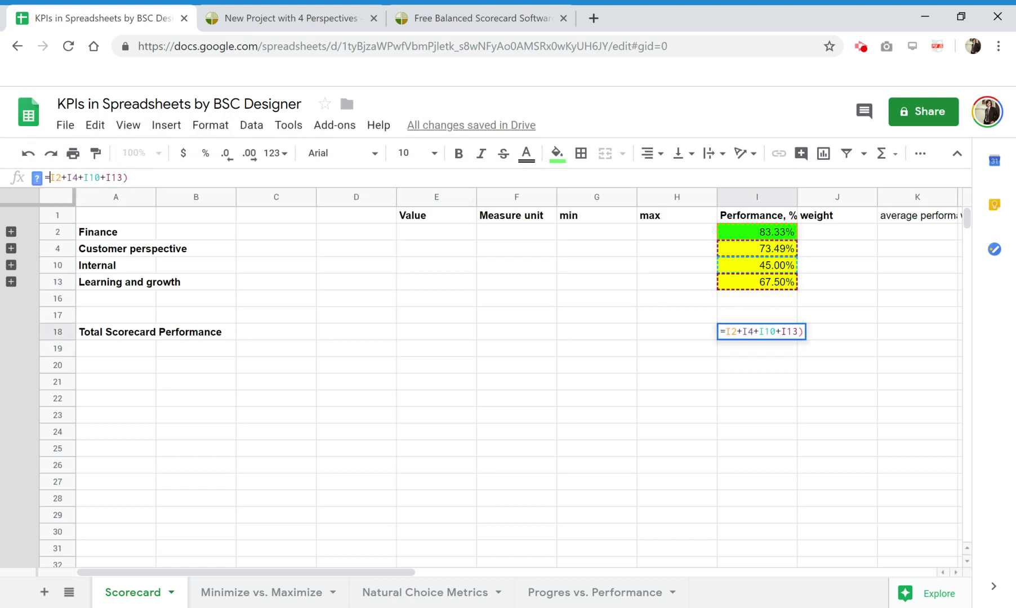
text(()
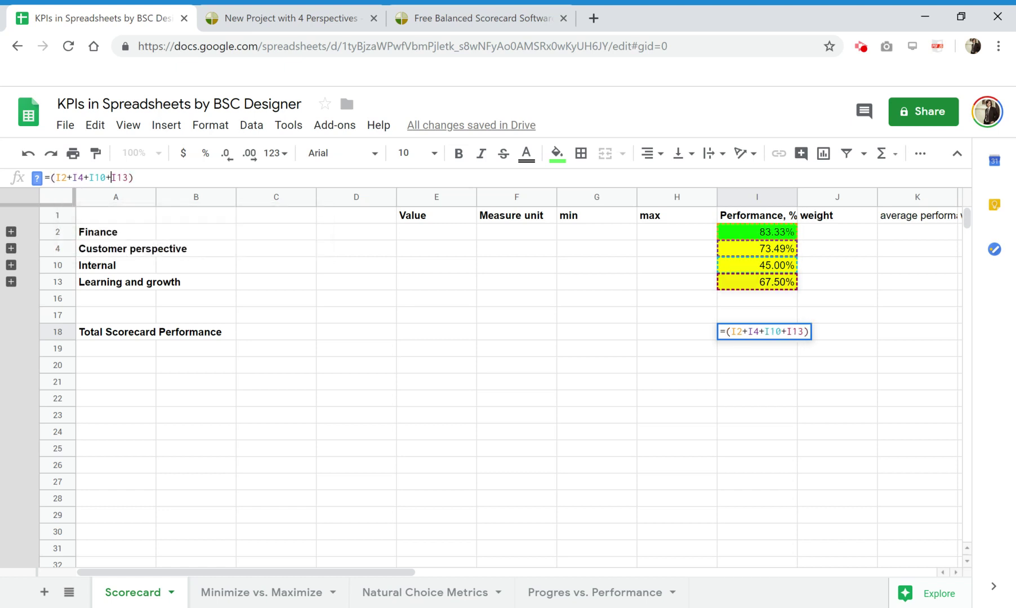
click(133, 178)
text(/)
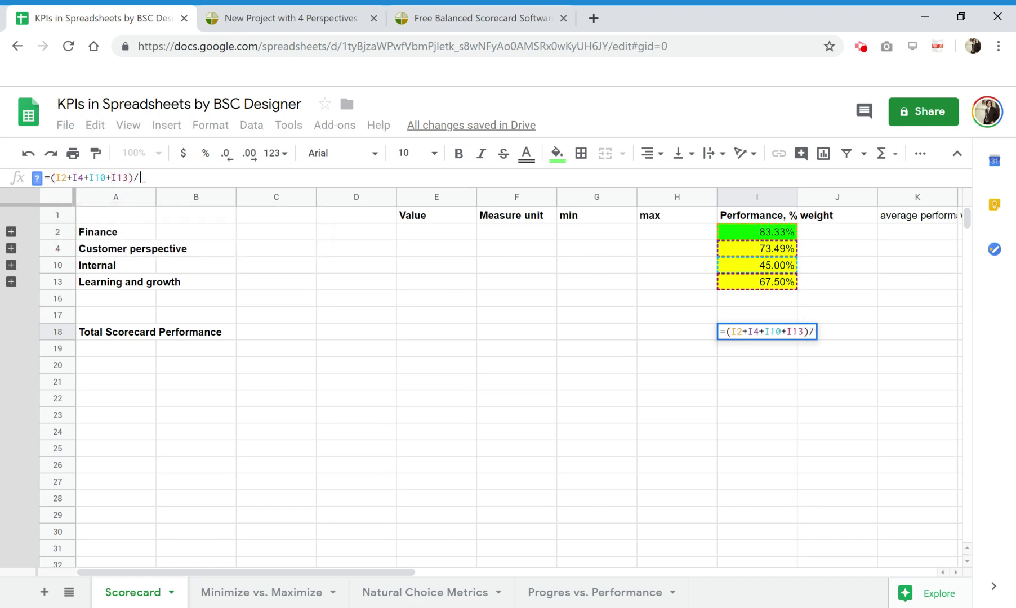
text(2)
key(Return)
key(Up)
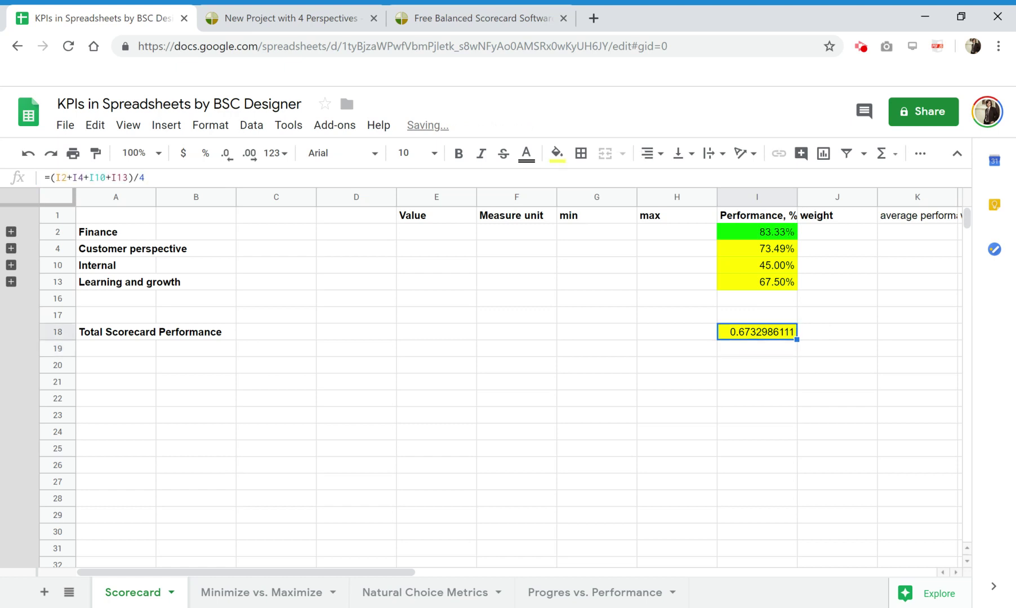
click(205, 154)
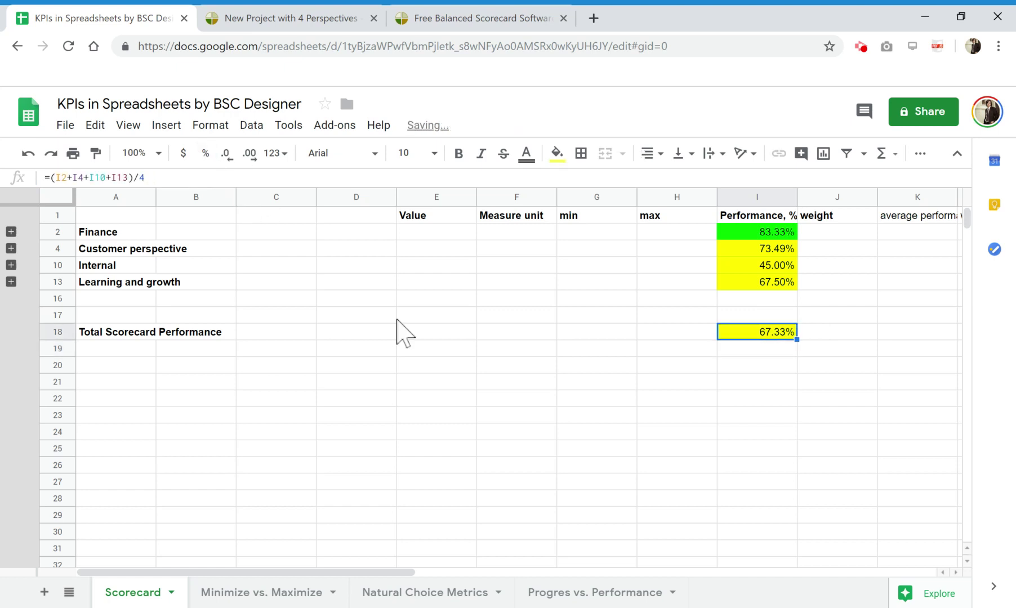
click(668, 389)
click(783, 233)
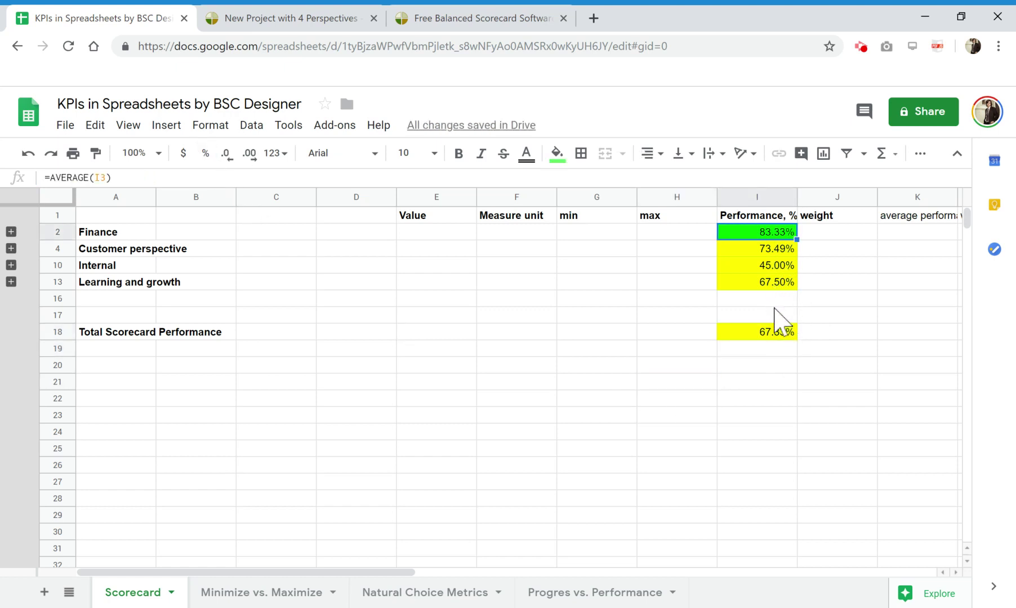
click(776, 332)
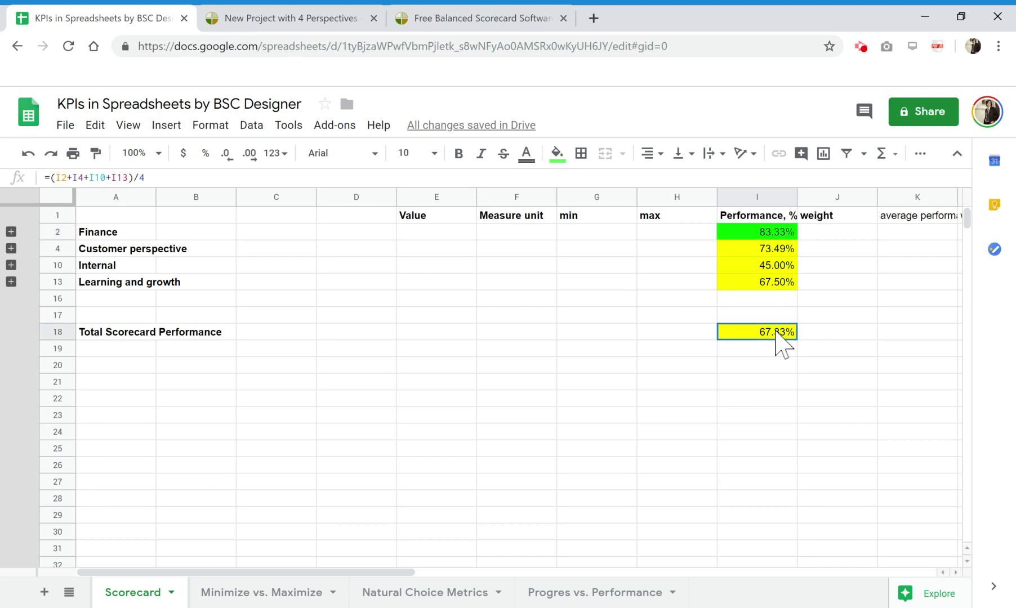
- Expand the Learning and growth, Internal, Finance and Customer perspective groups to show their indicators
click(11, 281)
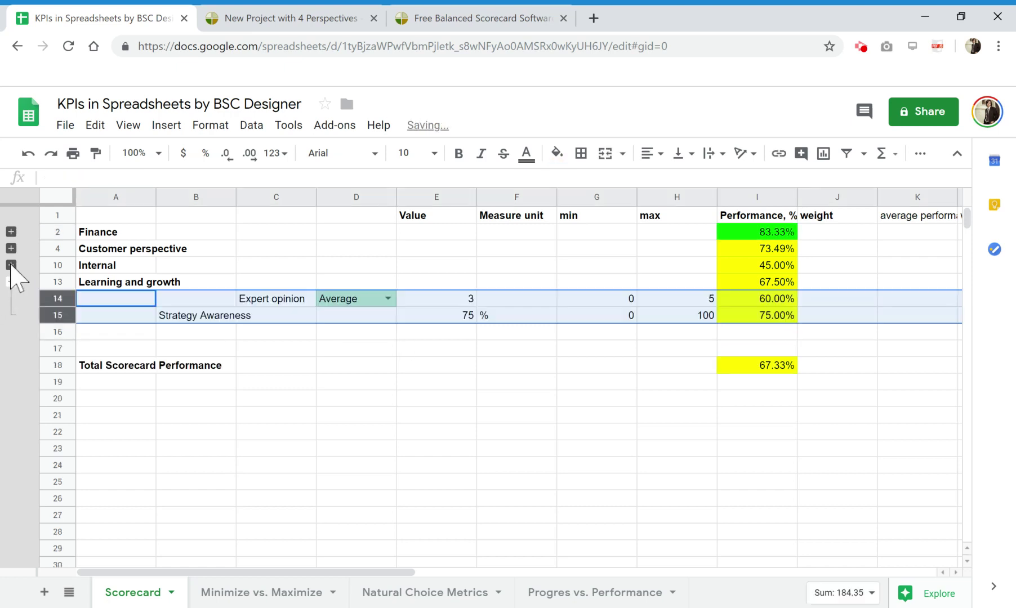
click(10, 265)
click(11, 231)
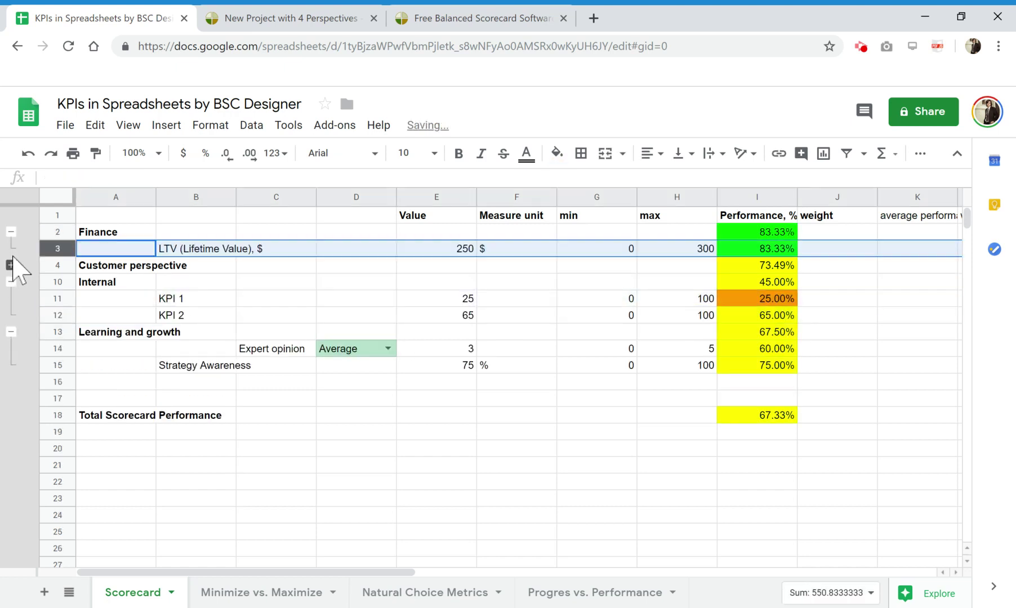
click(12, 265)
click(251, 331)
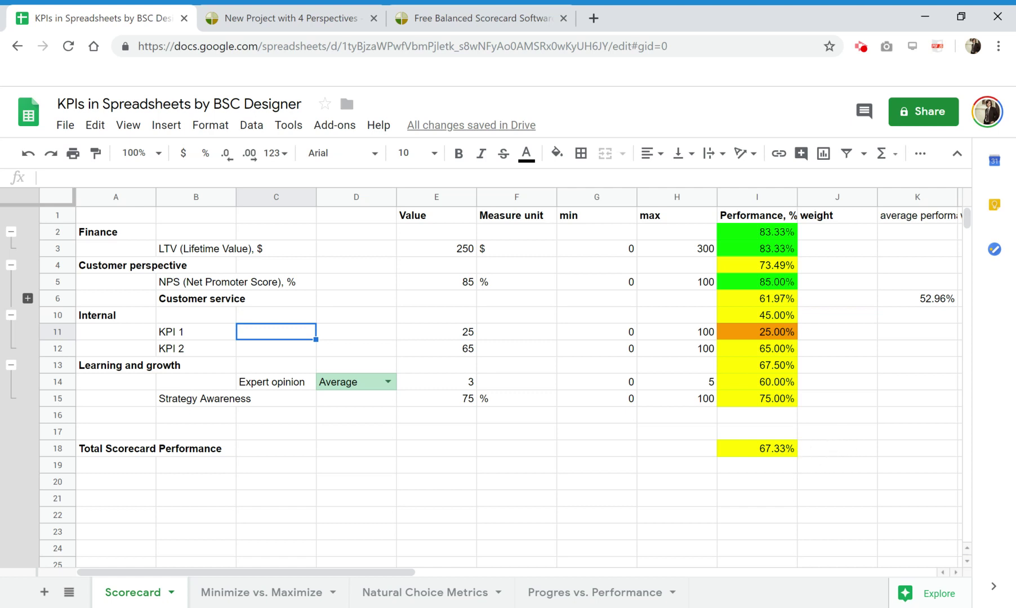
- Test the Expert opinion rating in D14 by switching it to Bad and finally to Good
click(388, 382)
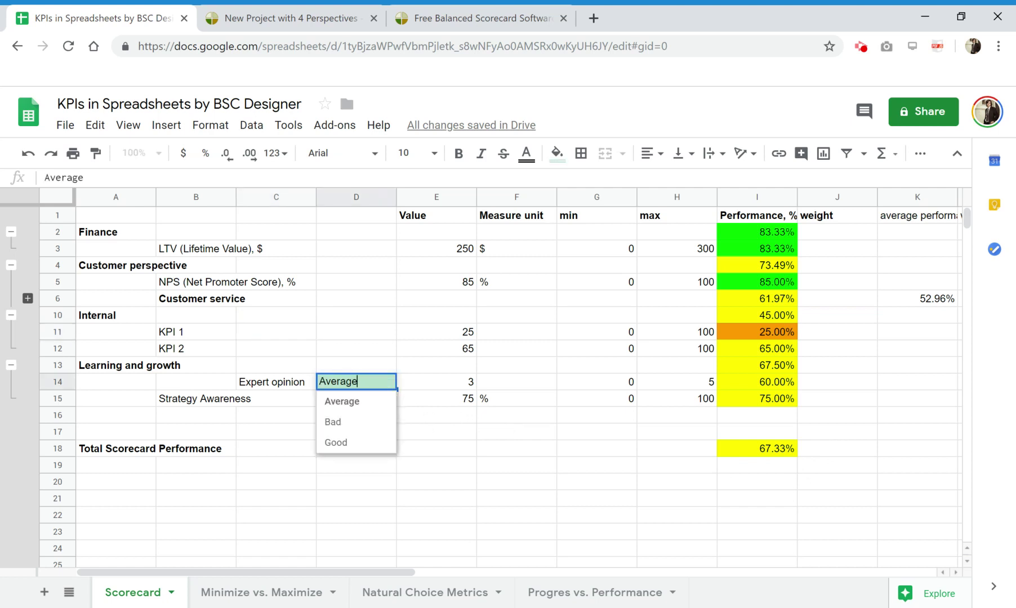
click(385, 422)
click(388, 382)
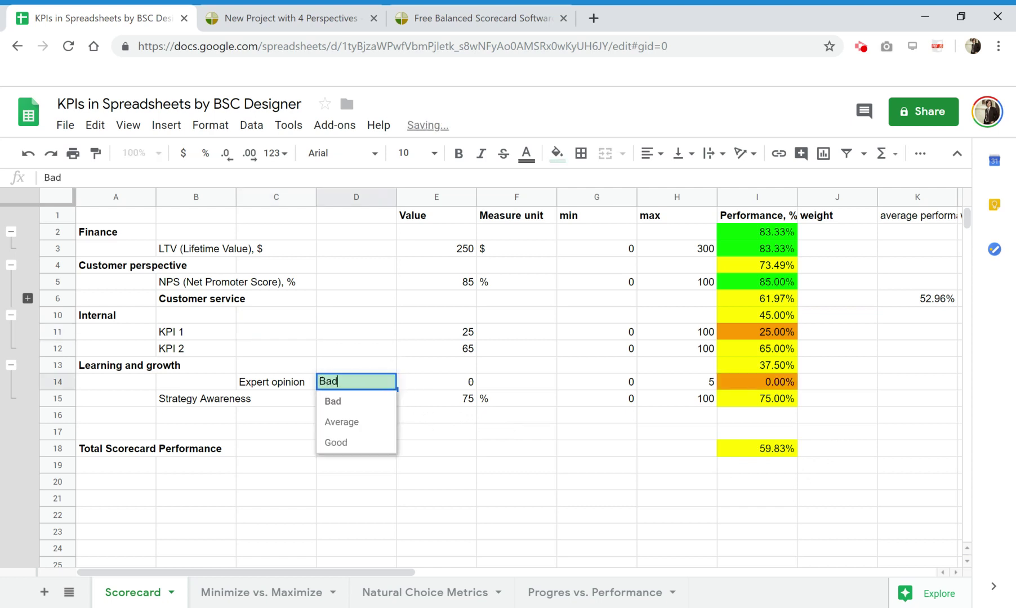
click(353, 444)
click(388, 382)
click(365, 401)
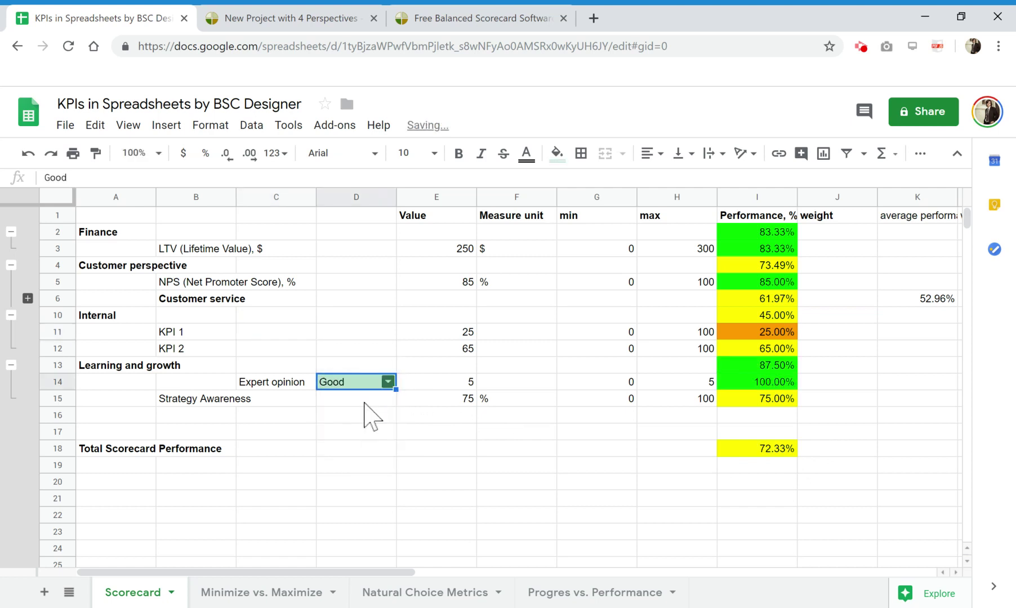
click(274, 385)
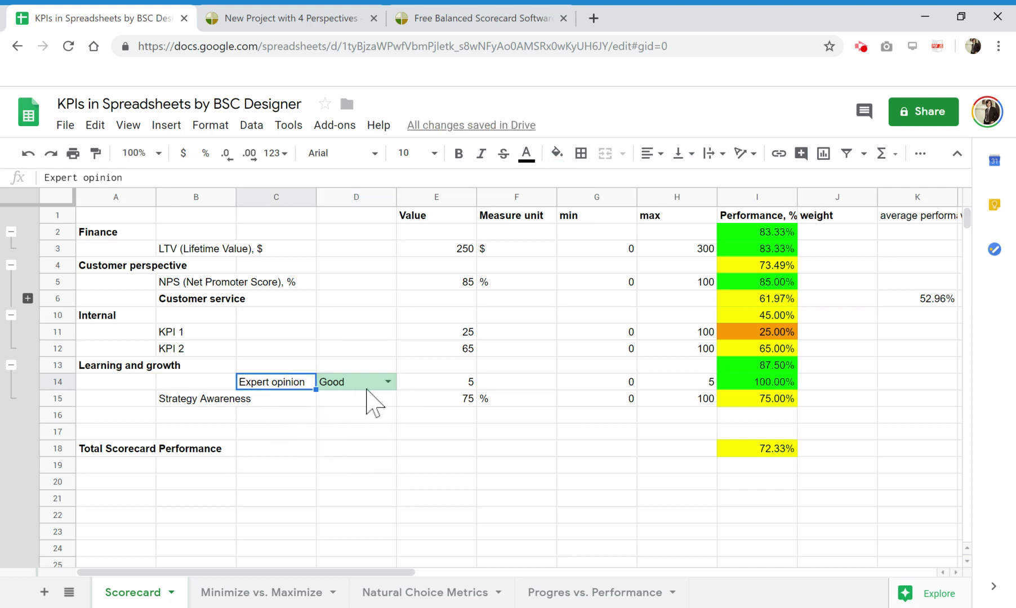
- Set the value of KPI 1 under Internal to 12
click(461, 334)
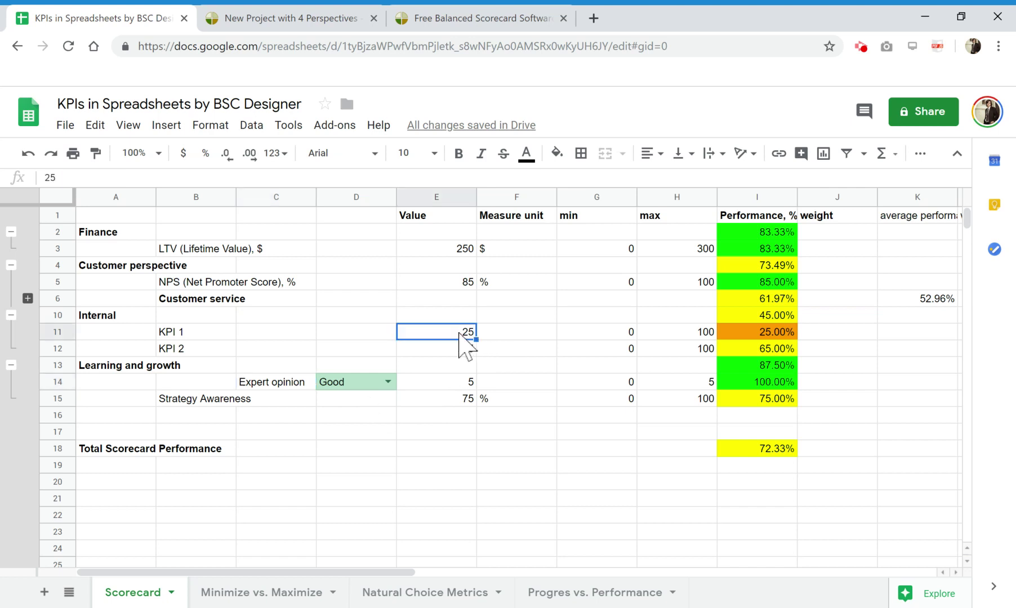
text(12)
click(517, 364)
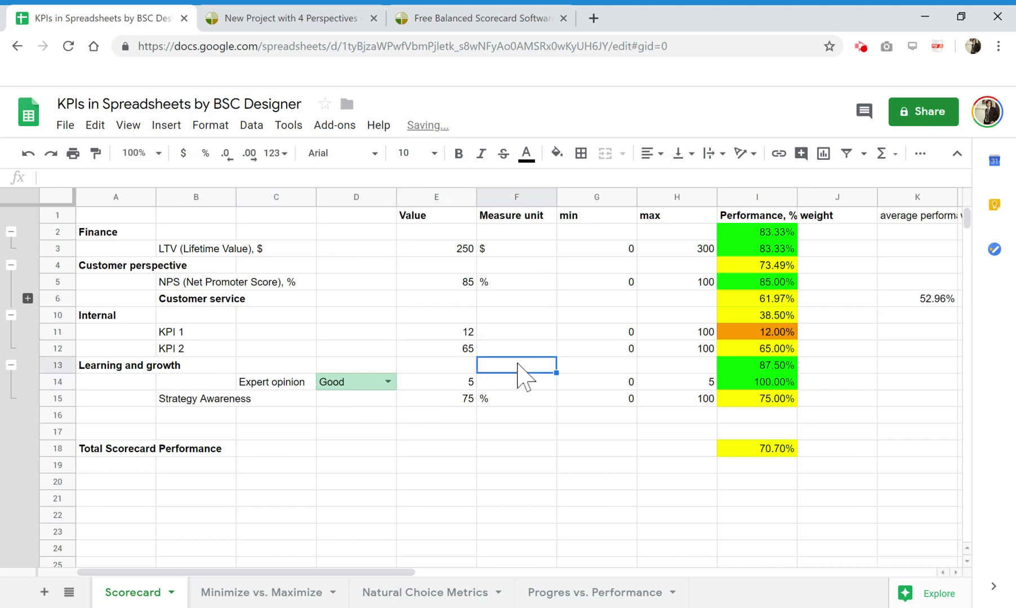
click(474, 333)
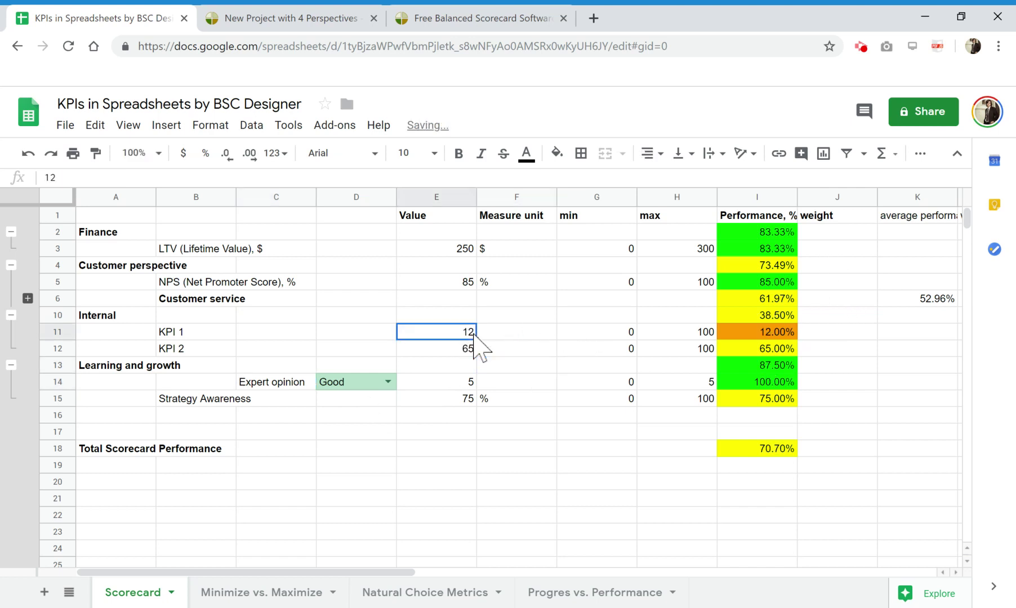
- Set the value of KPI 1 under Internal to 54 and check the formulas for Internal and Total Scorecard Performance
text(54)
click(480, 364)
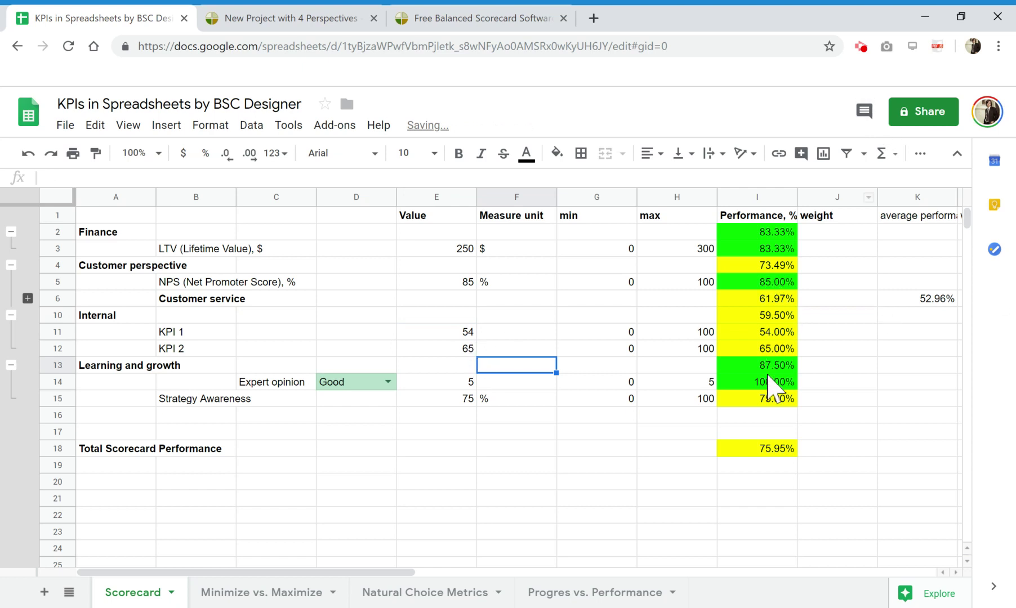
click(744, 319)
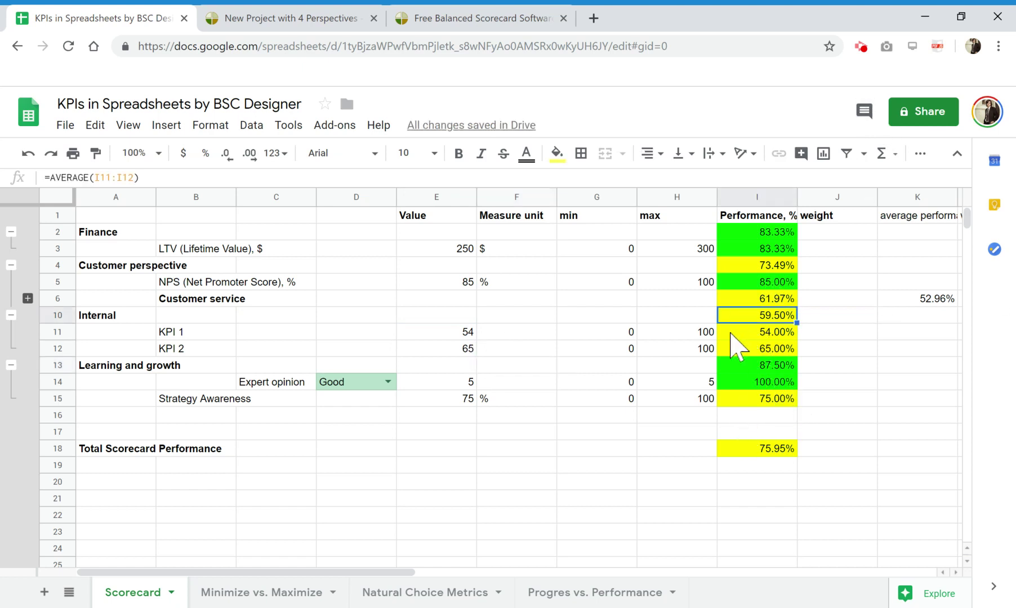
click(764, 456)
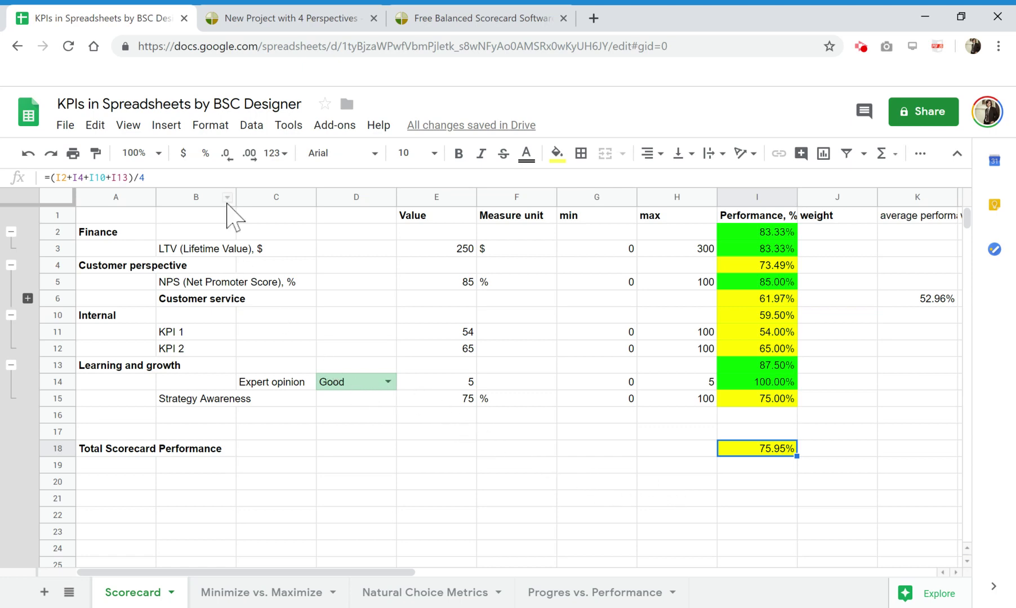
- Switch to the BSC Designer project and add a new item named Finance directly under Normalization Example
click(299, 18)
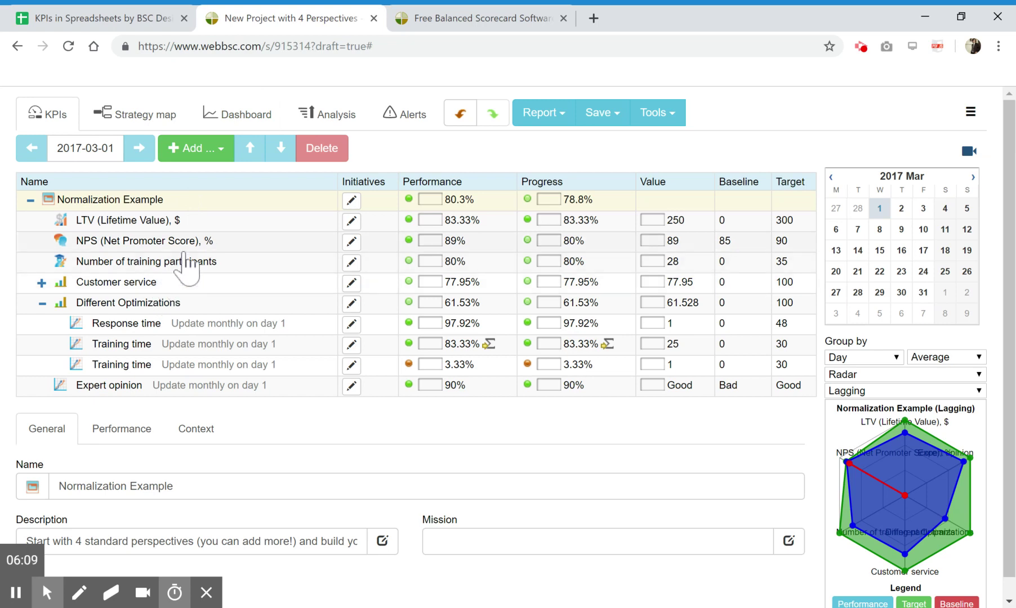
scroll(181, 269, down, 1)
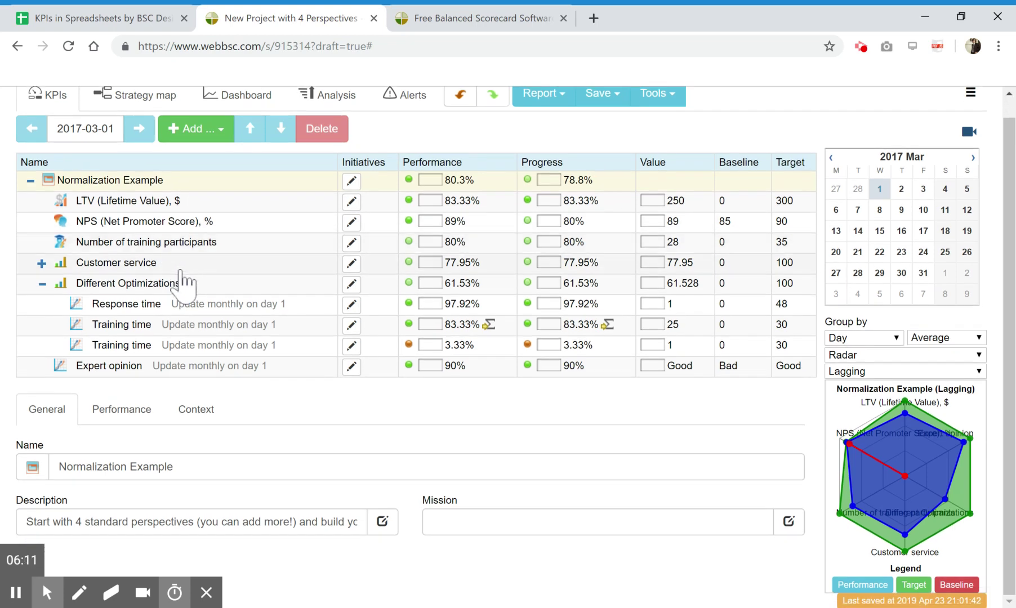
scroll(170, 261, up, 1)
click(148, 200)
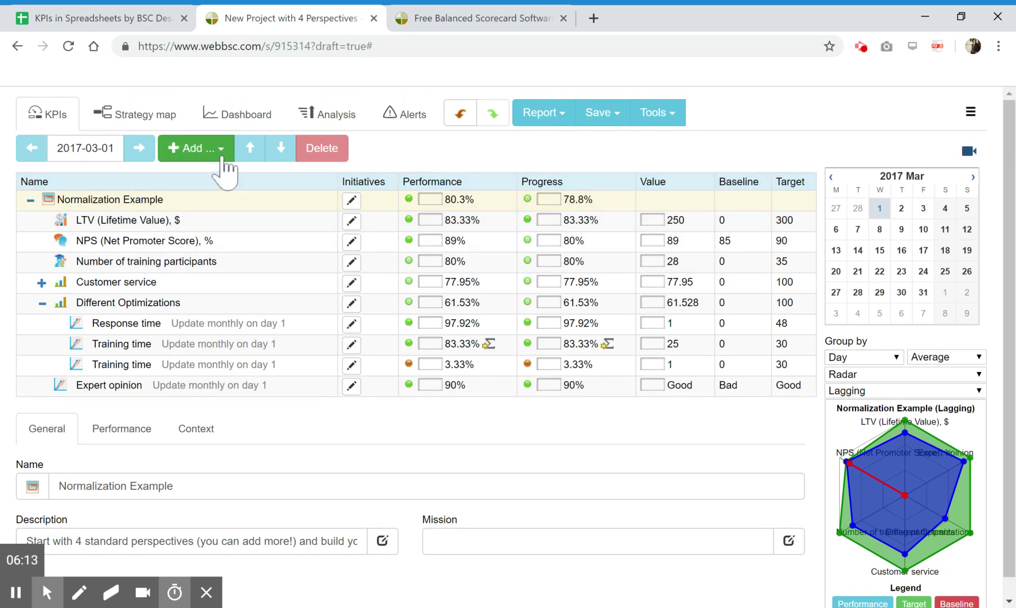
click(220, 150)
click(234, 179)
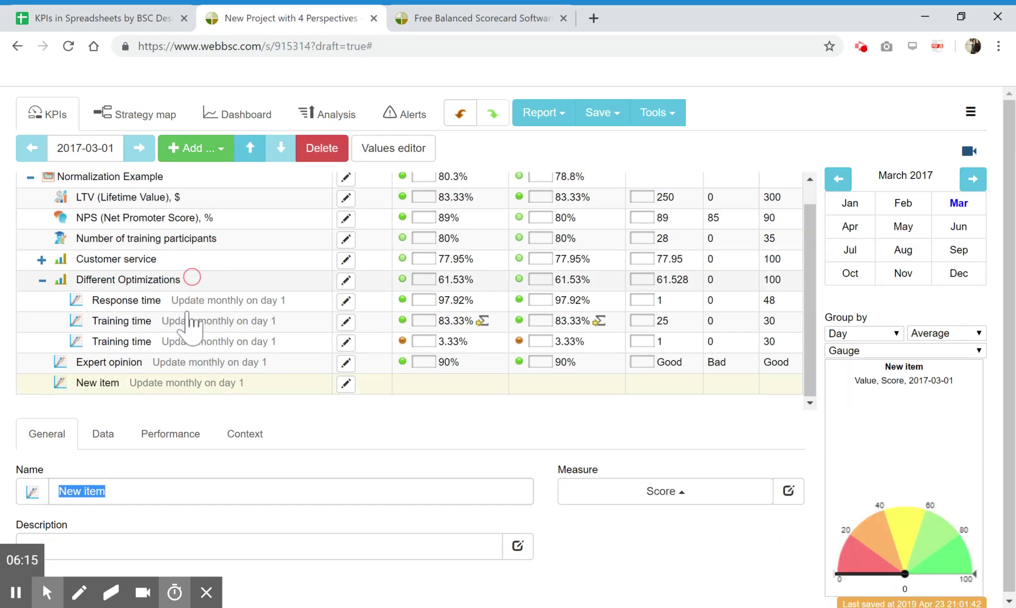
click(143, 490)
key(ctrl+a)
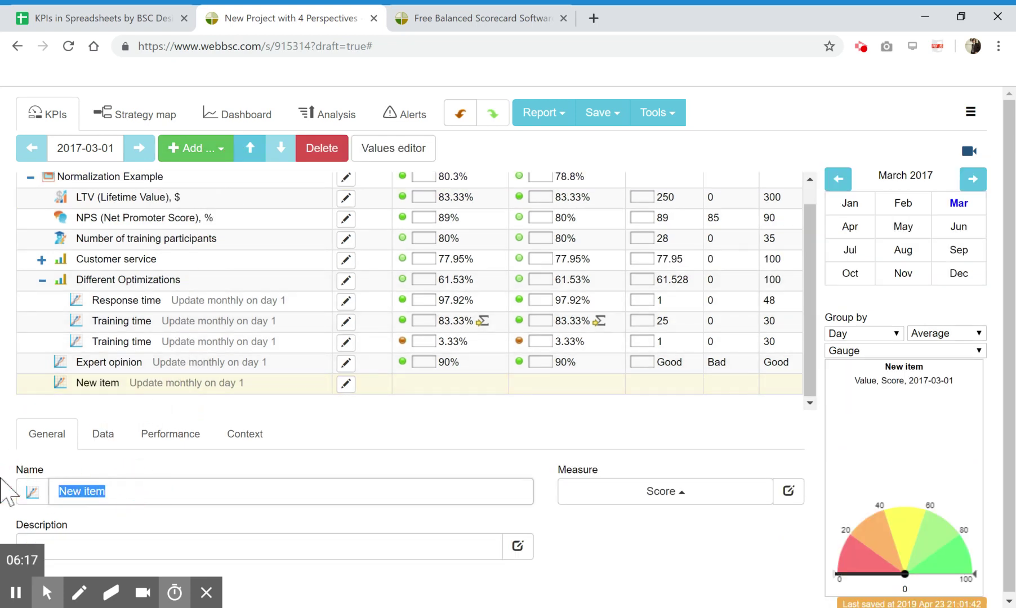
text(Fin)
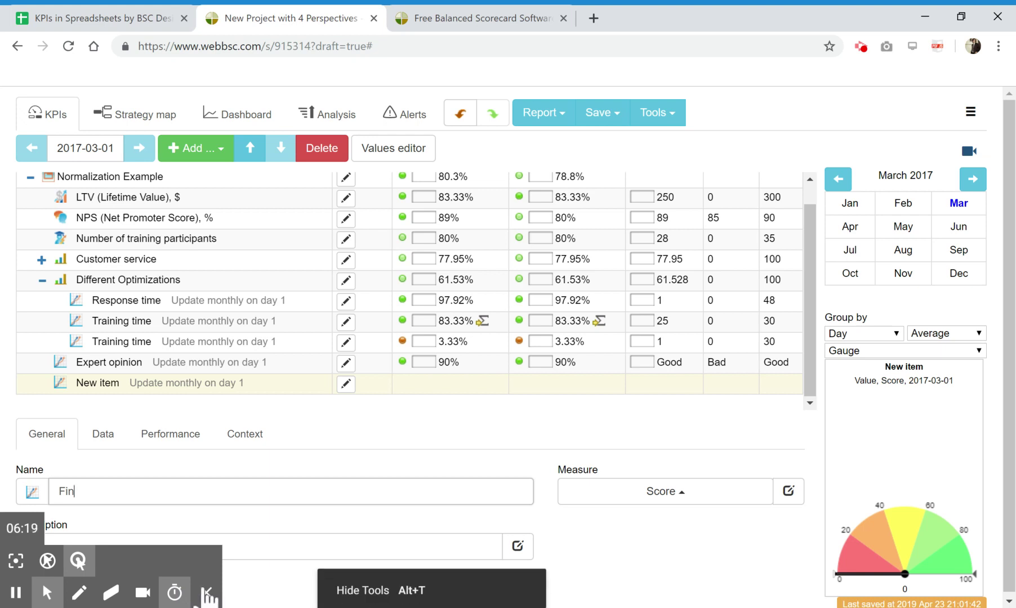
click(206, 592)
click(189, 503)
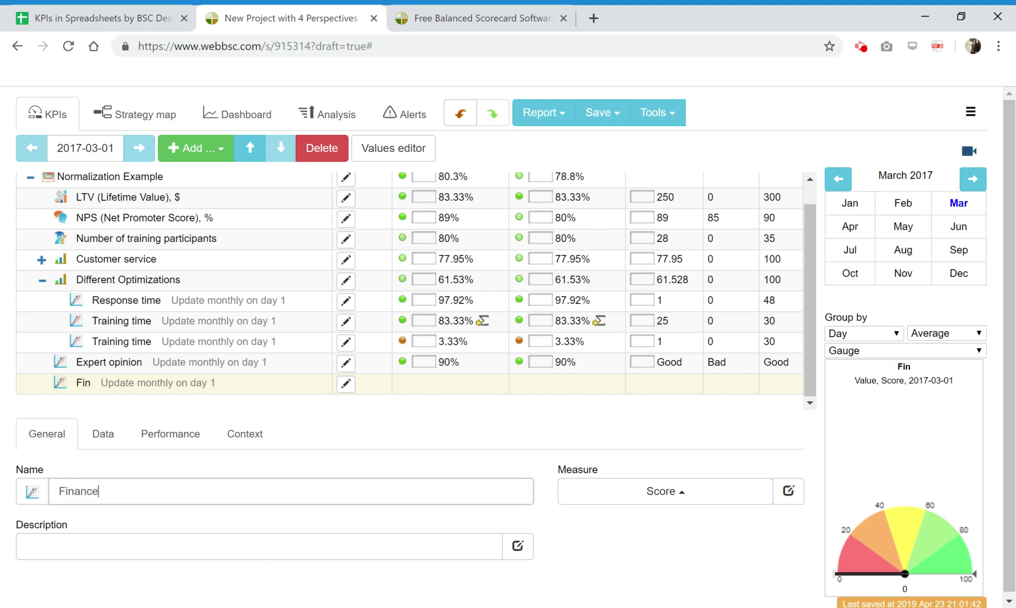
text(ance)
click(97, 383)
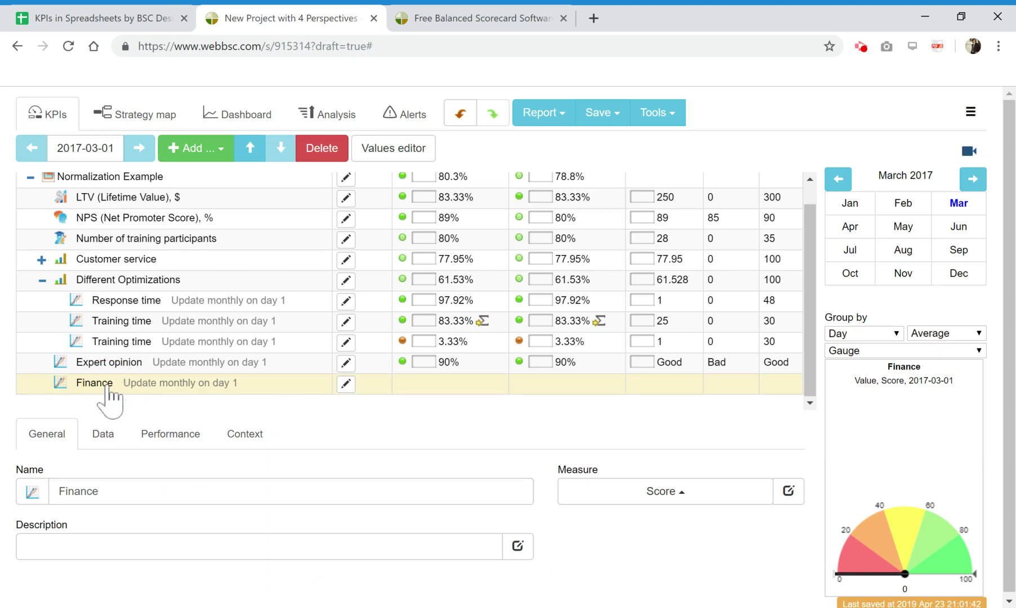
- Move the LTV (Lifetime Value), $ indicator into the Finance item
scroll(115, 384, up, 1)
scroll(110, 333, down, 1)
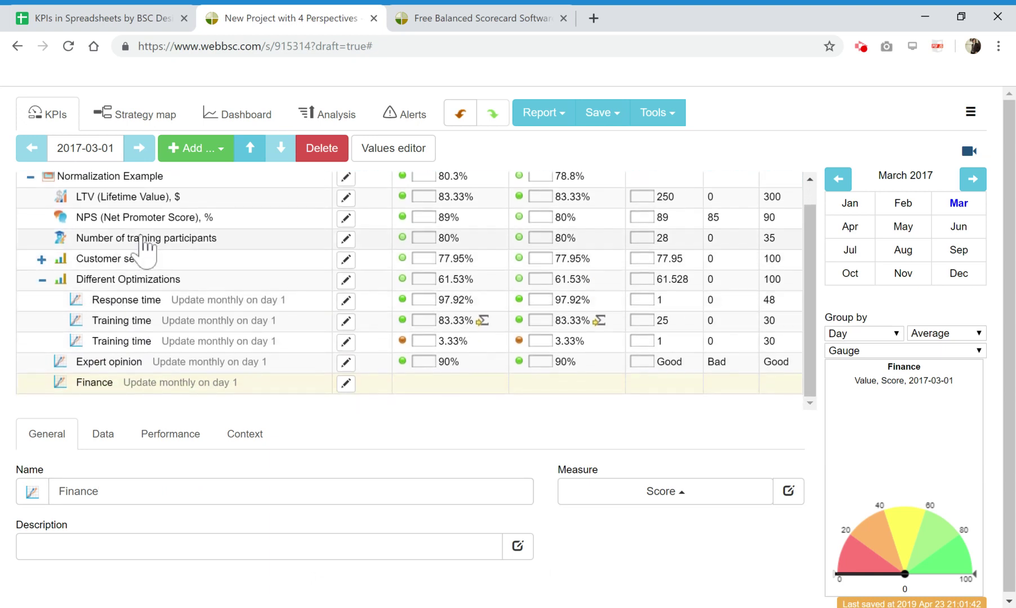
drag(105, 198, 99, 391)
- Add a new item named Customer directly under Normalization Example
scroll(133, 341, up, 1)
click(127, 200)
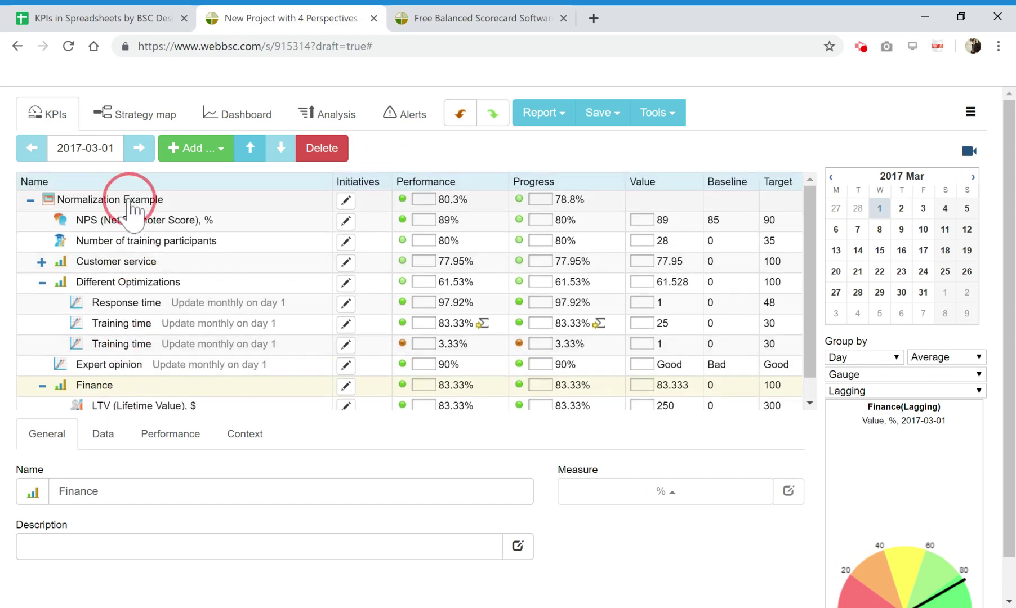
click(210, 151)
click(212, 178)
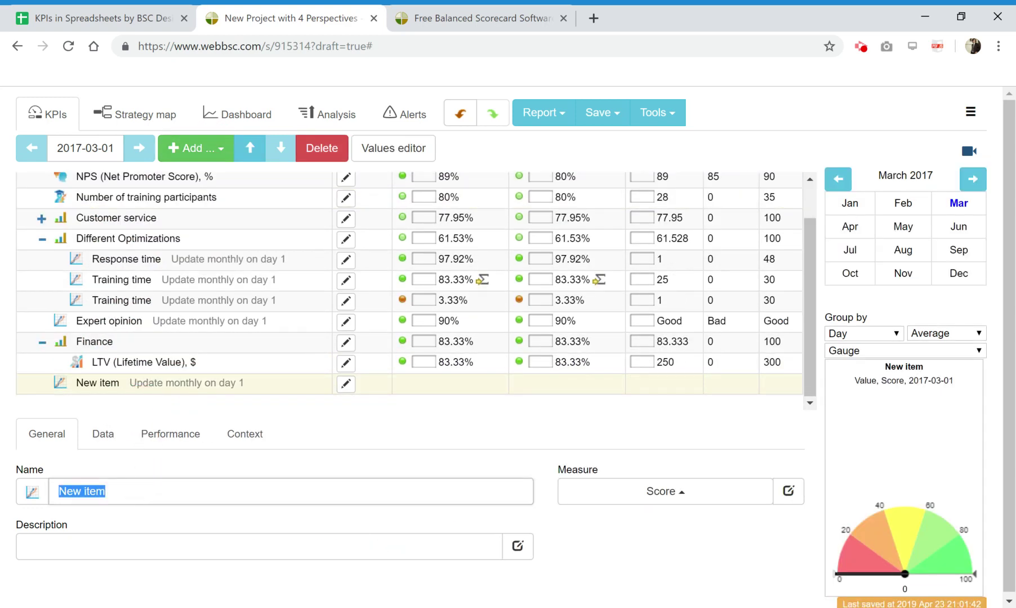
text(Custome)
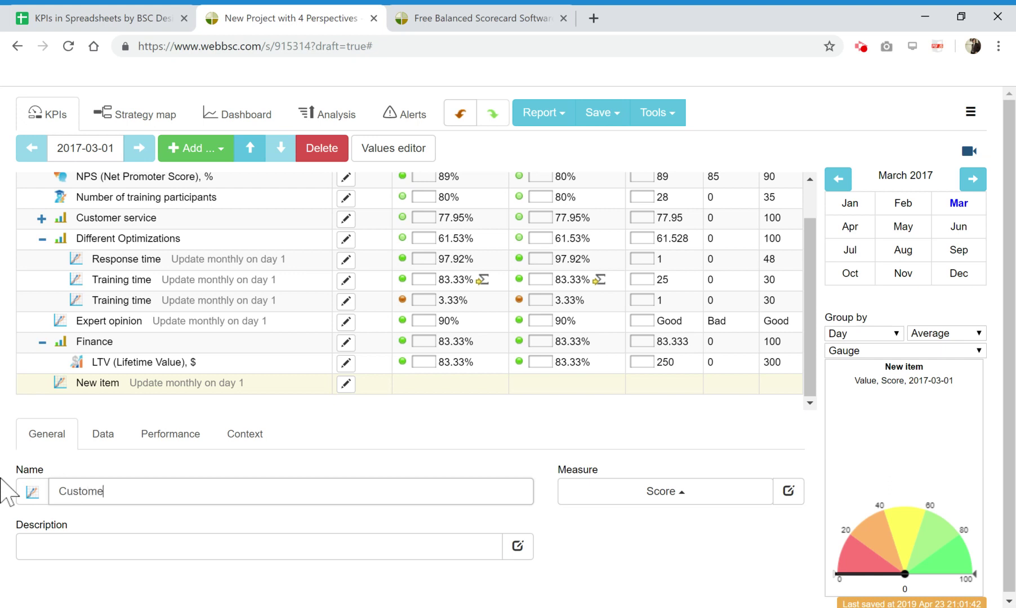
text(r)
- Move the NPS (Net Promoter Score), % indicator into the Customer item
scroll(154, 290, up, 1)
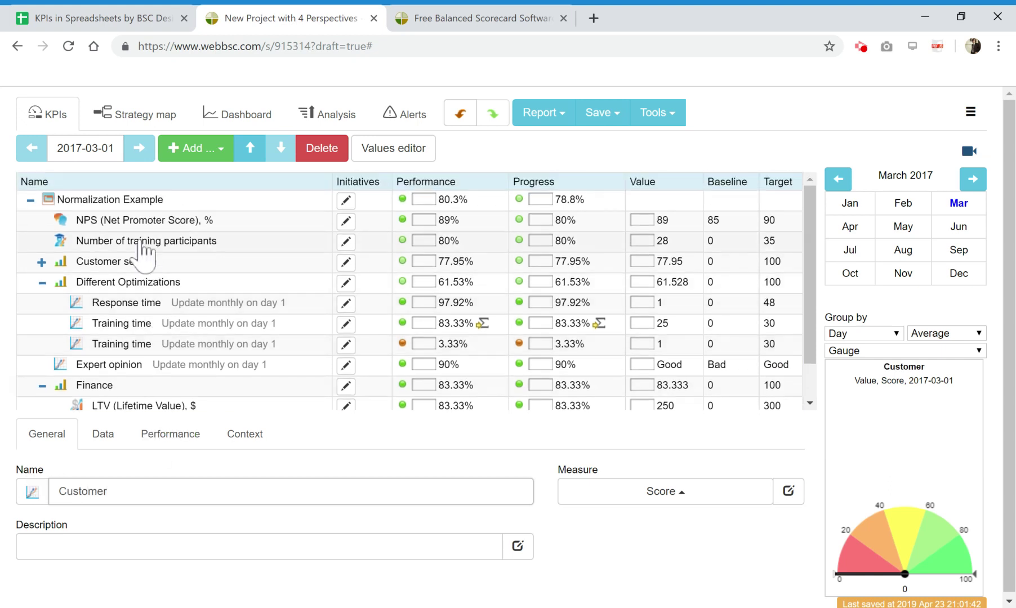
click(95, 221)
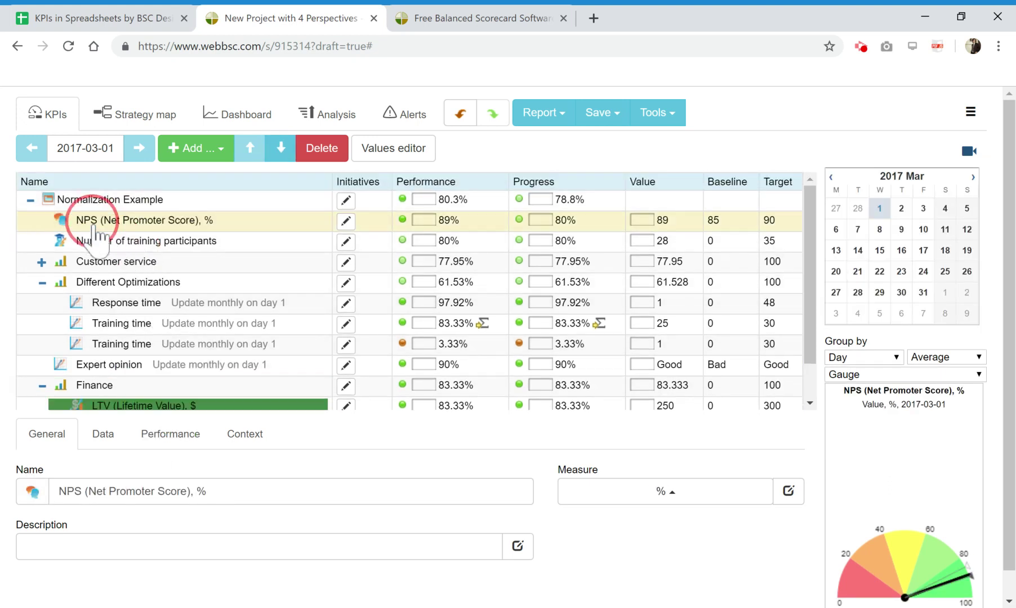
scroll(94, 230, down, 1)
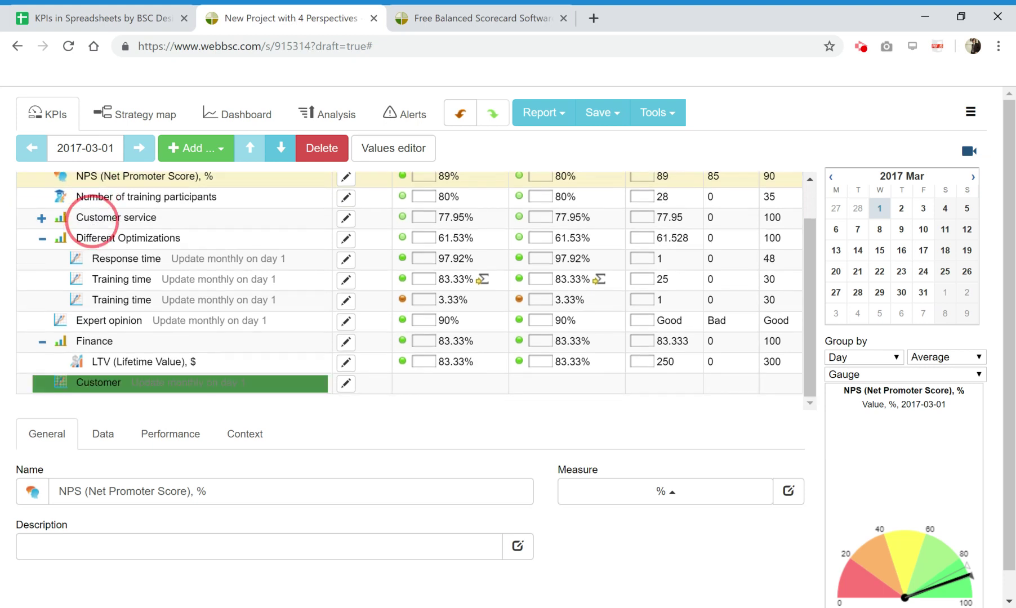
drag(92, 221, 104, 382)
- Move Customer service into the Customer group and collapse the Finance and Customer groups
click(43, 320)
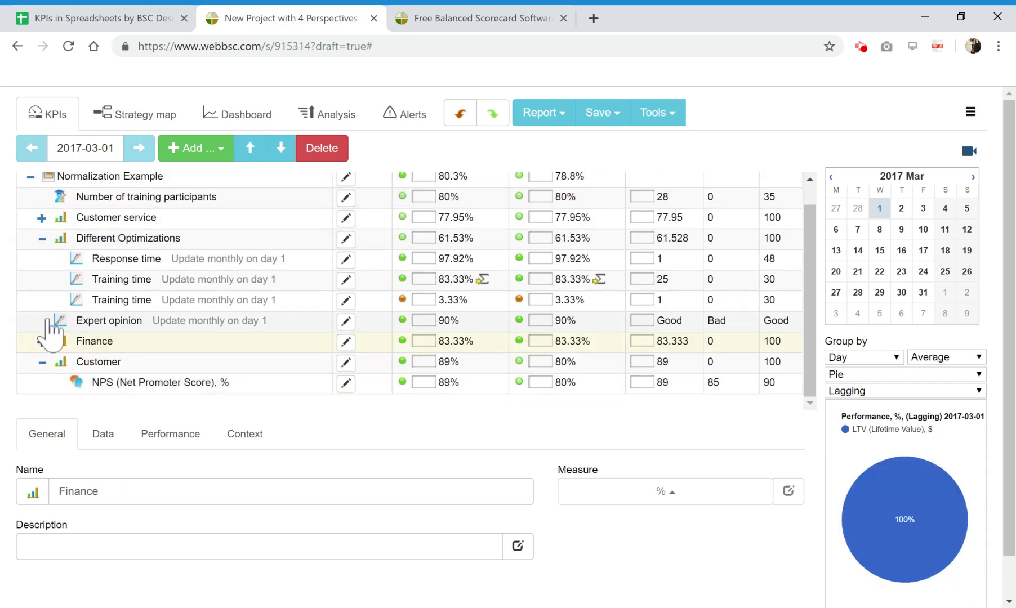
scroll(158, 287, up, 1)
scroll(133, 223, down, 1)
drag(128, 216, 103, 373)
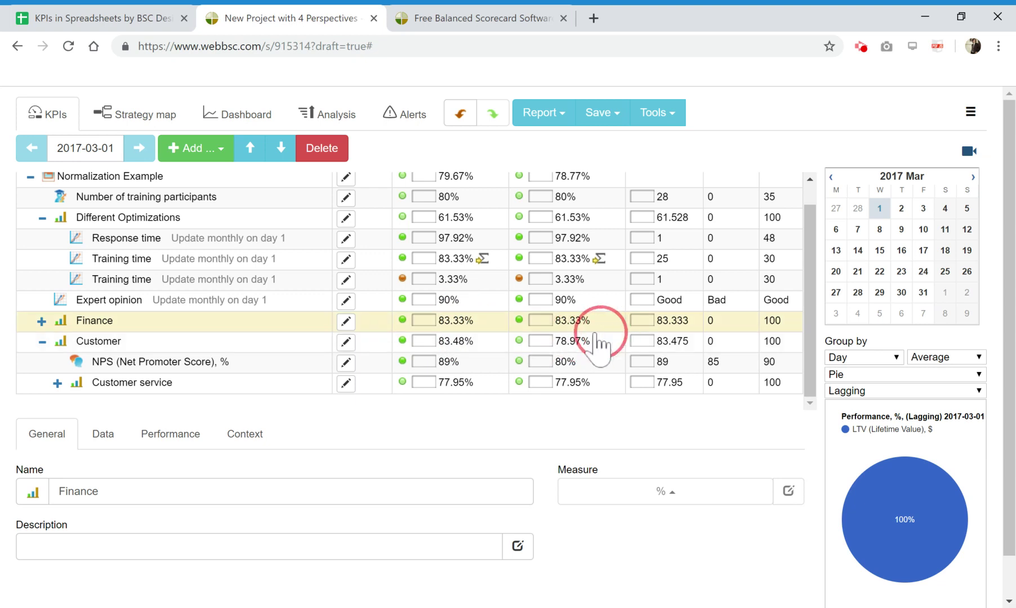
click(60, 338)
click(43, 342)
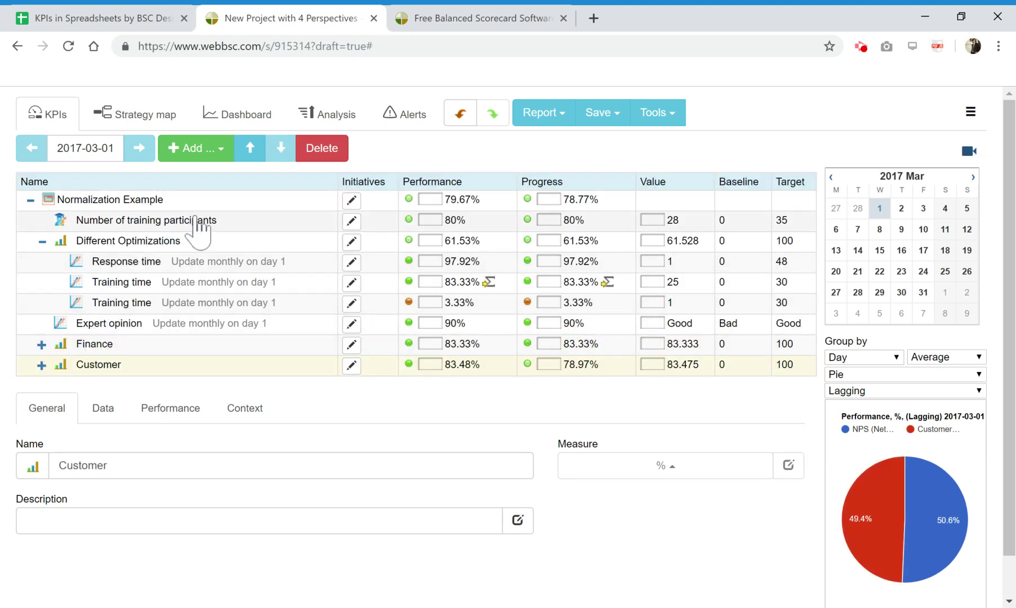
- Add two new items named Internal and Learning and growth directly under Normalization Example
click(181, 202)
click(193, 149)
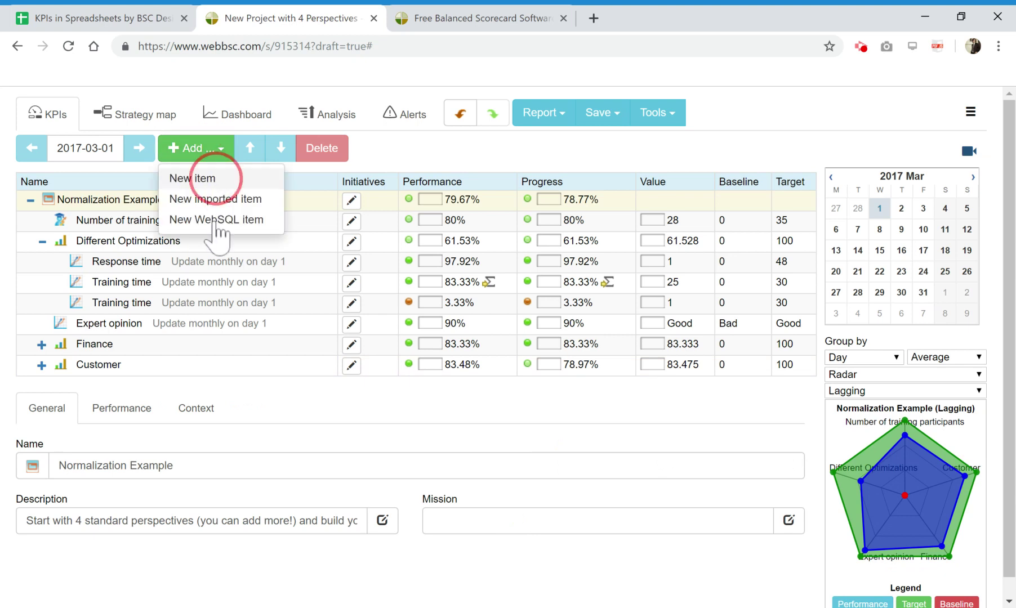
click(216, 183)
text(Internal)
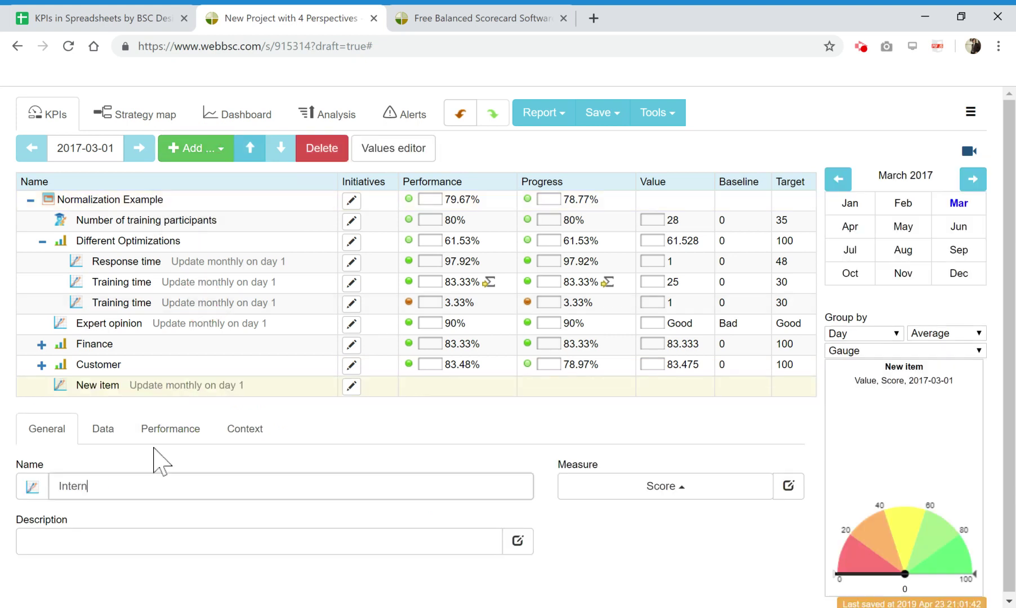
click(108, 204)
click(220, 148)
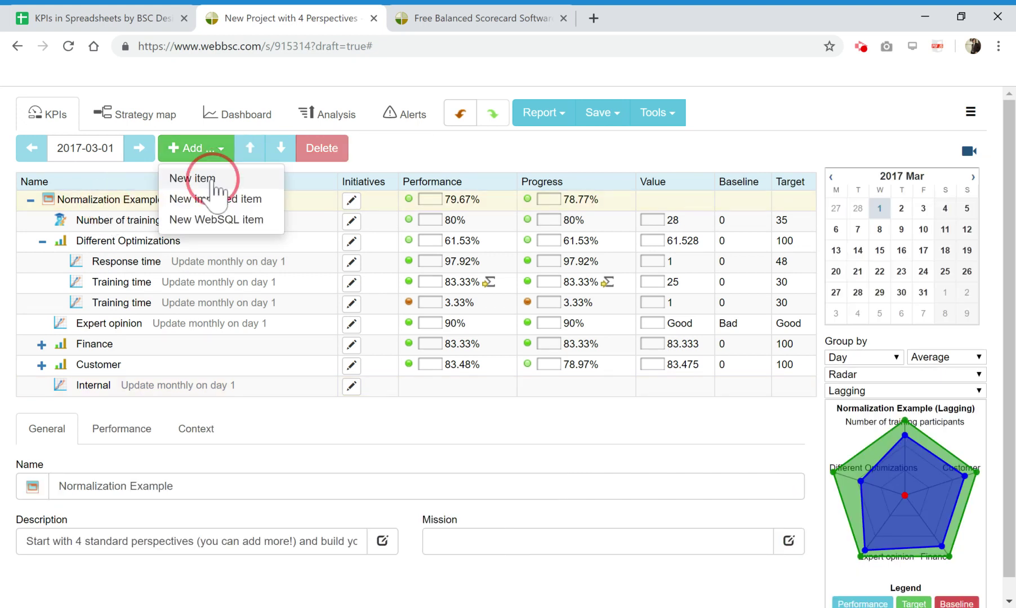
click(214, 179)
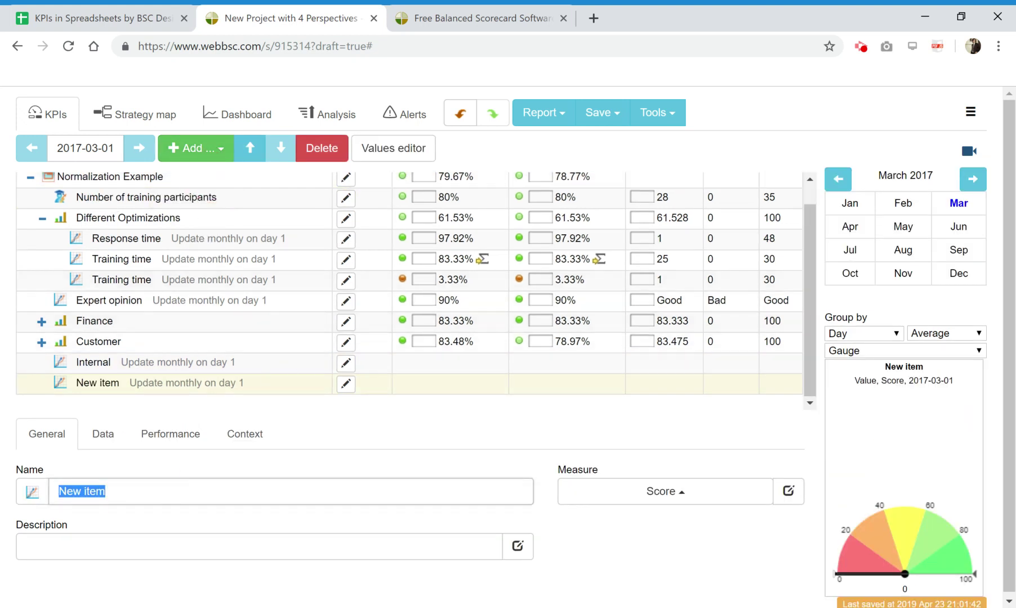
text(Learning and growth)
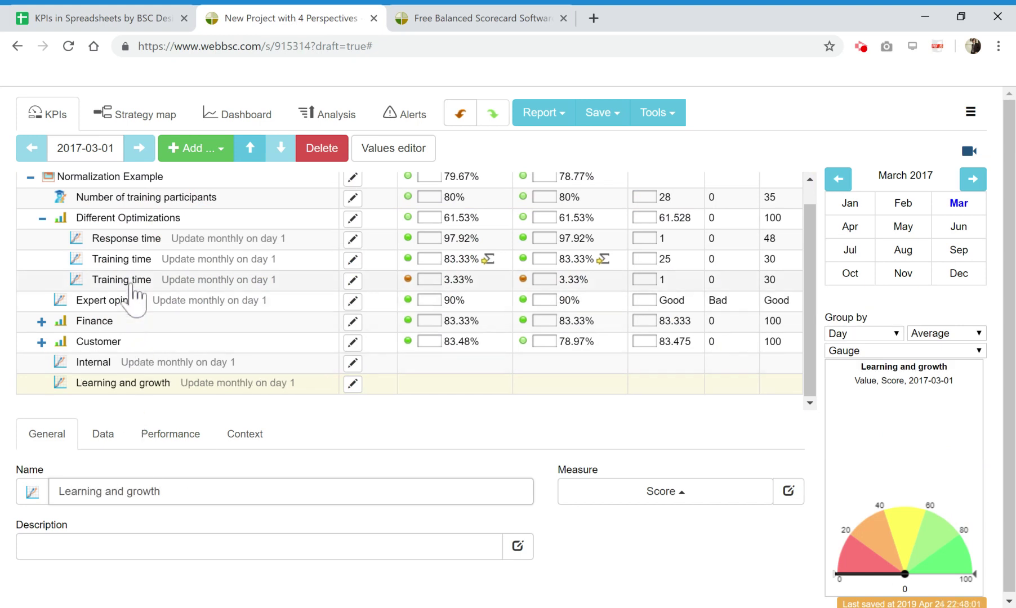
- Move Different Optimizations, Number of training participants and Expert opinion into Learning and growth, and collapse that group
click(110, 219)
drag(111, 226, 120, 381)
drag(133, 194, 118, 305)
click(137, 218)
click(115, 194)
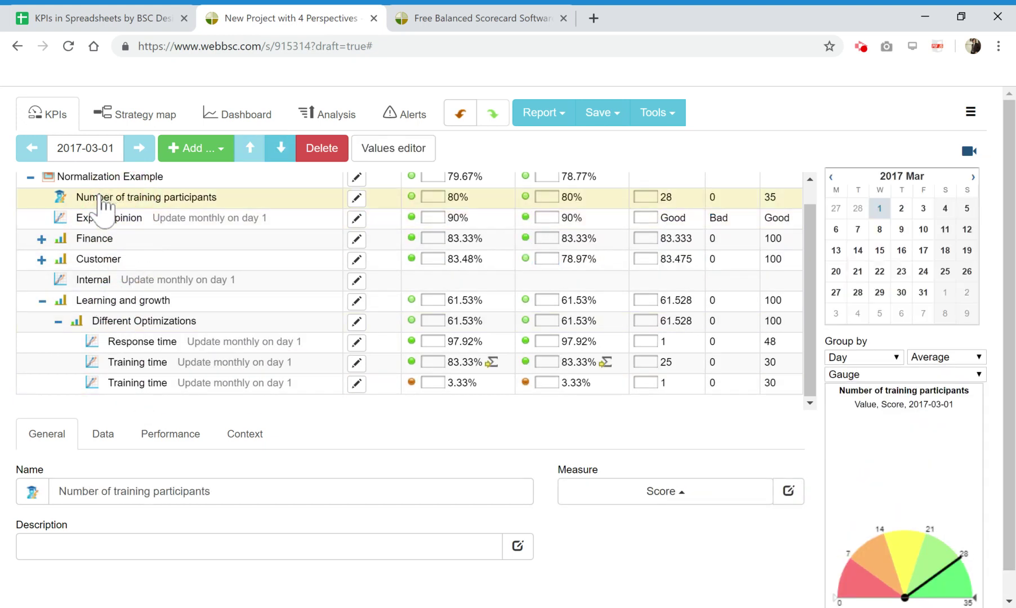
drag(100, 195, 105, 302)
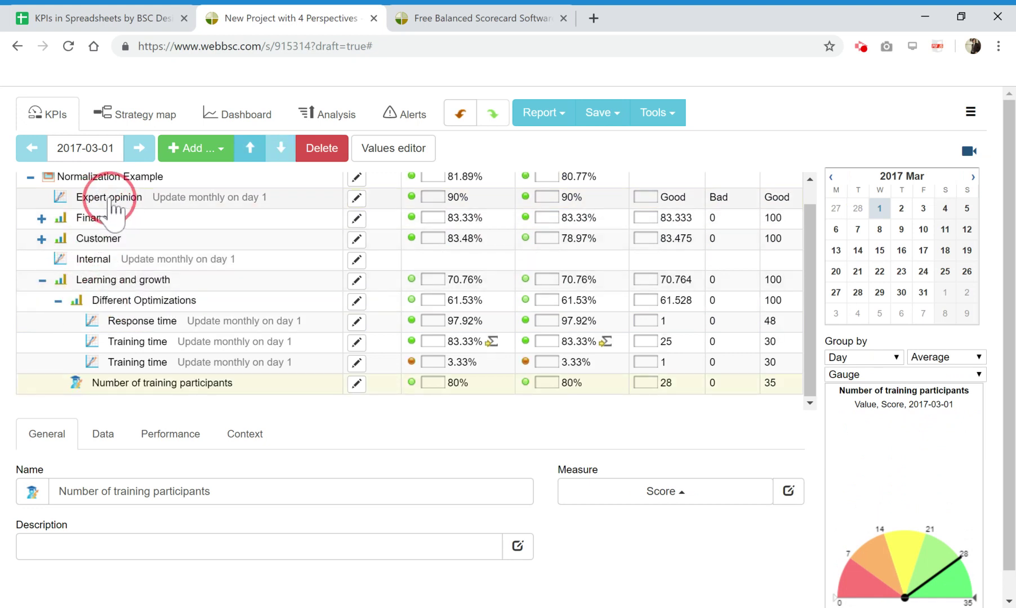
drag(102, 201, 48, 293)
click(59, 281)
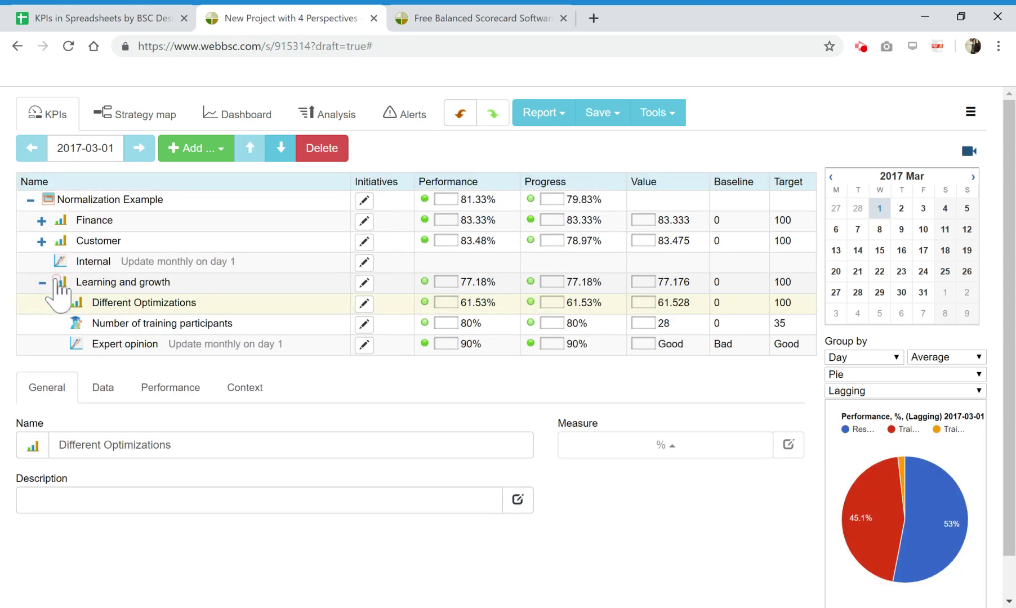
click(42, 282)
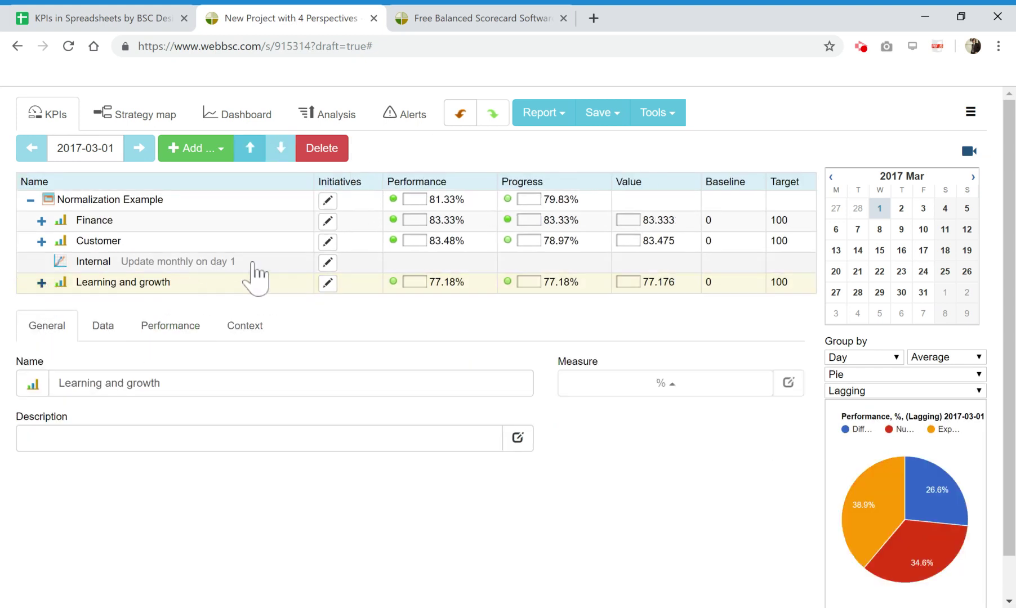
- Expand the Customer and Finance groups and examine their performance together with that of Normalization Example
click(96, 265)
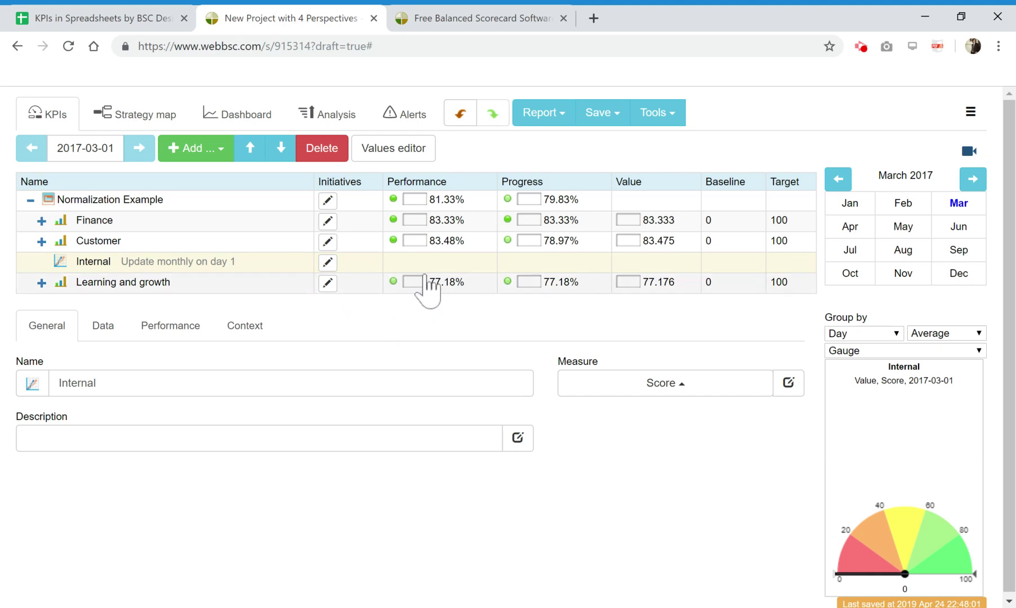
click(41, 240)
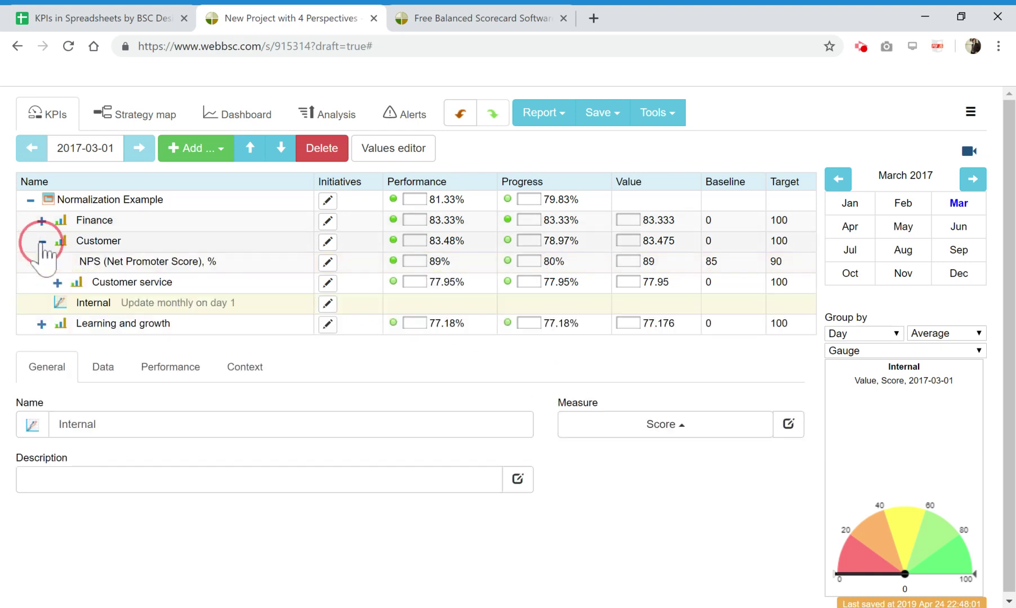
click(127, 240)
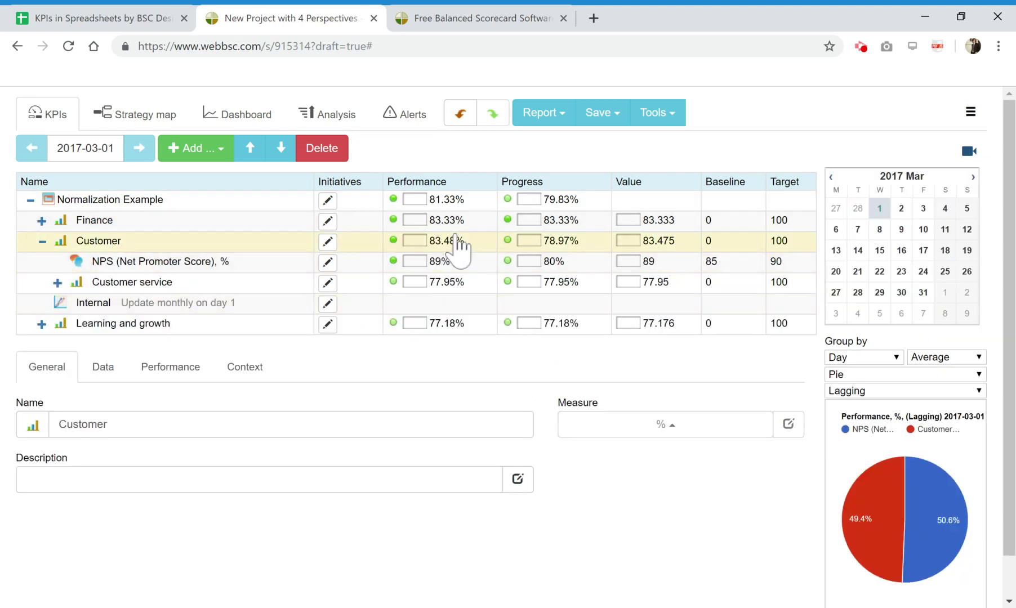
click(41, 220)
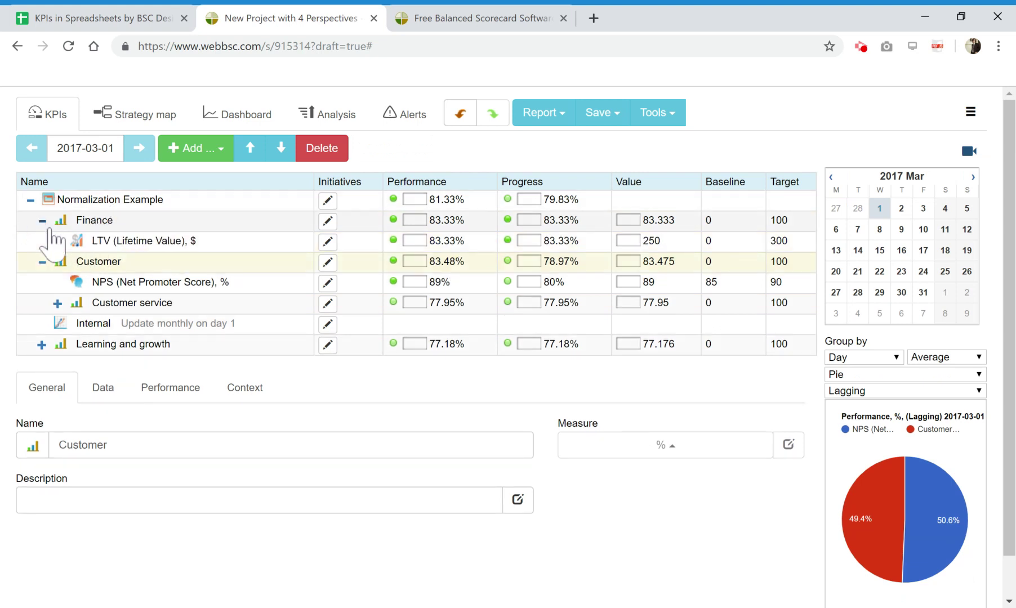
click(458, 201)
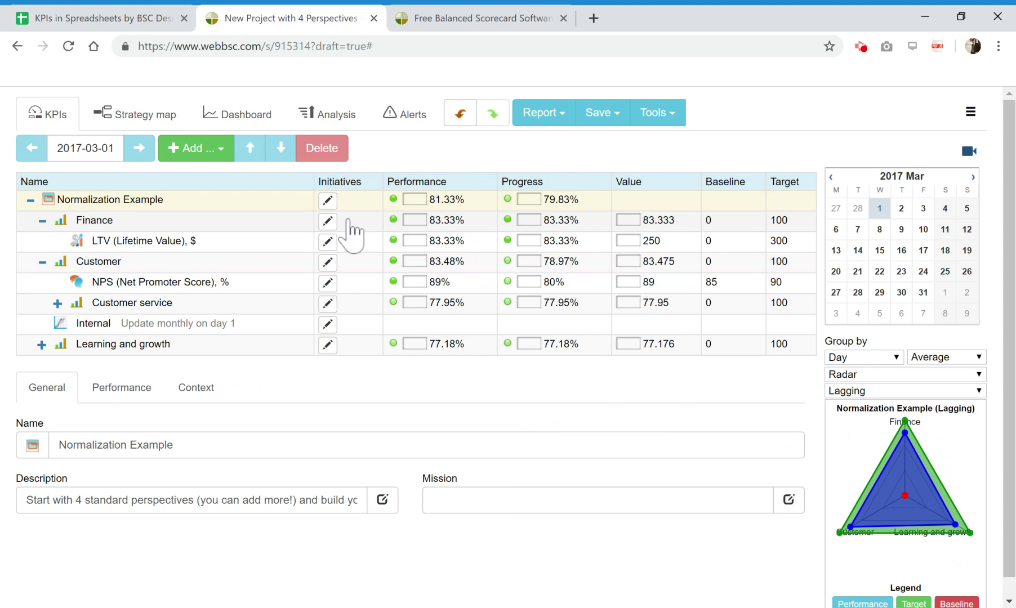
- Examine the performance charts and details of Customer, Customer service, Internal, Finance and the overall Normalization Example
click(149, 265)
click(130, 299)
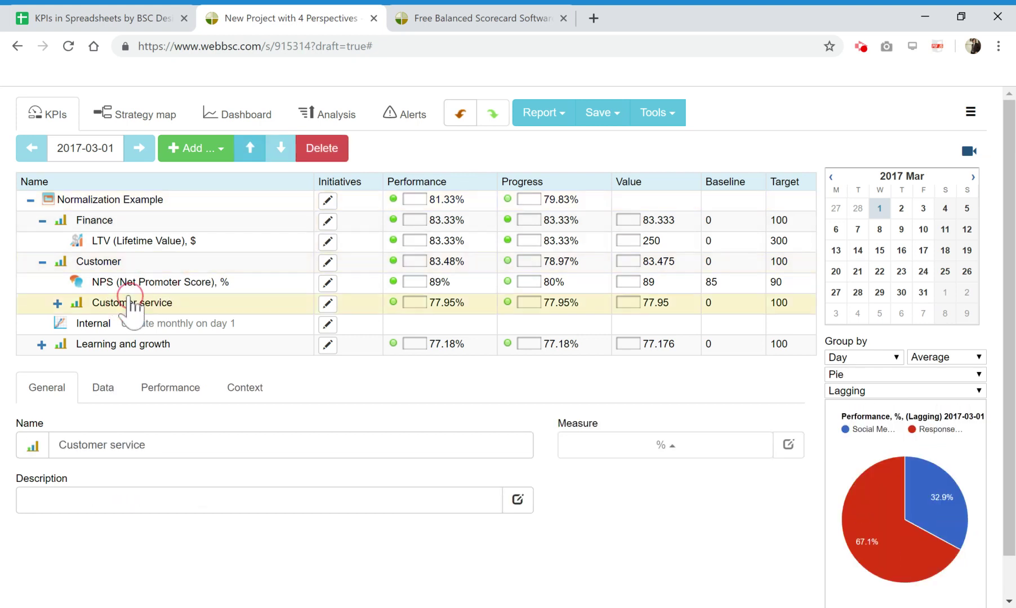
click(57, 304)
click(57, 304)
click(102, 326)
click(158, 219)
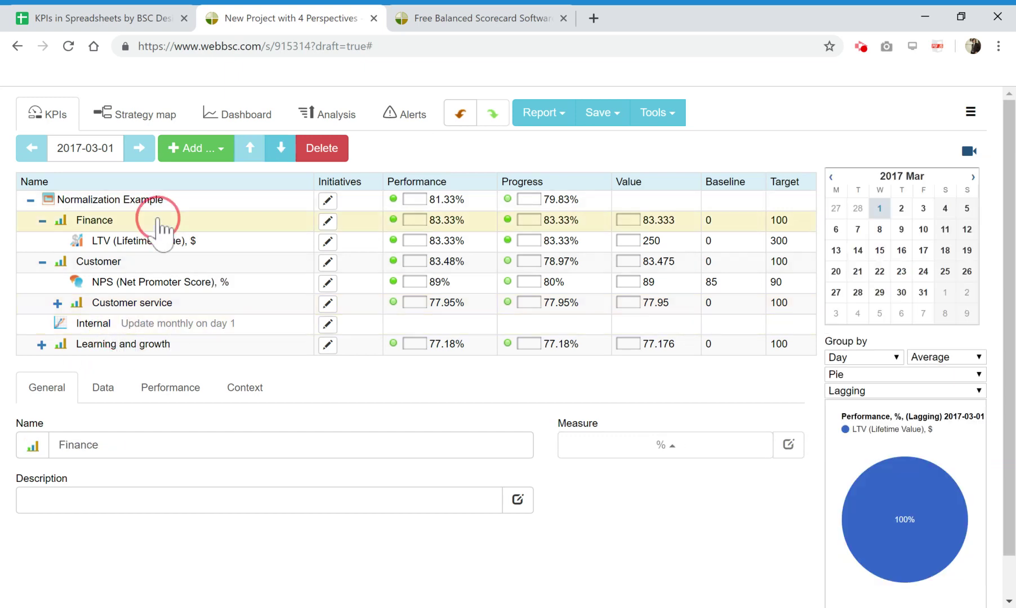
click(150, 200)
- Switch to the BSC Designer Light freeware page and review its feature list, including update intervals, KPI inheritance and stop-lights settings
click(483, 19)
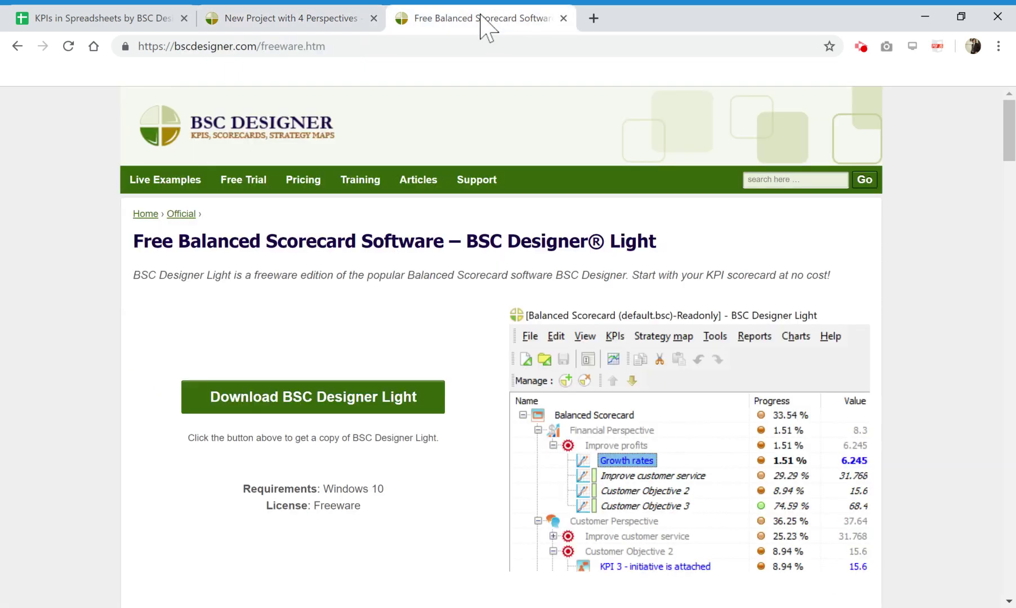
scroll(415, 250, down, 1)
scroll(415, 250, up, 1)
drag(665, 243, 489, 241)
click(462, 277)
scroll(464, 281, down, 4)
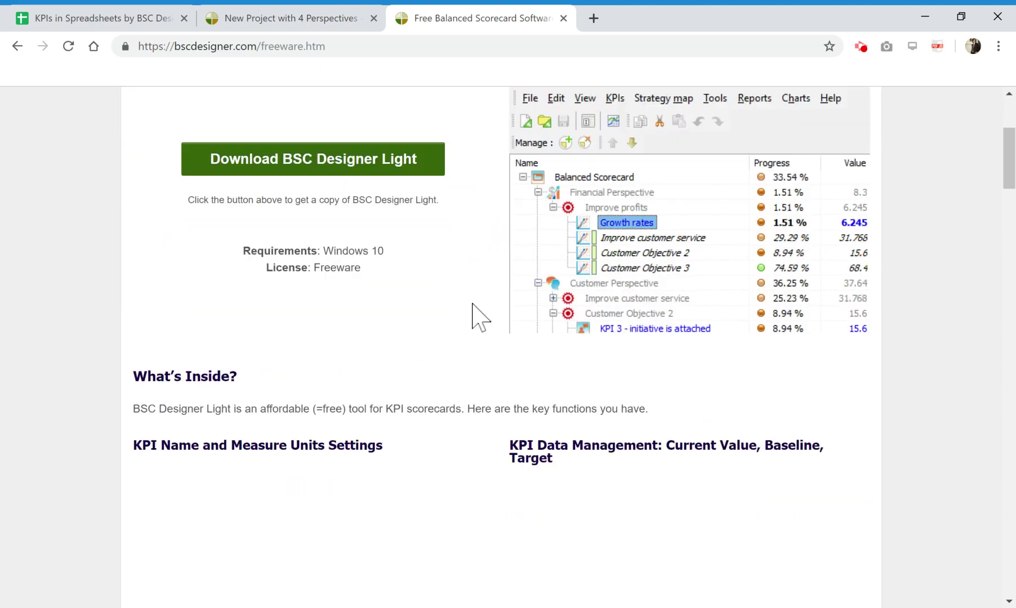
scroll(479, 315, down, 5)
scroll(483, 360, up, 7)
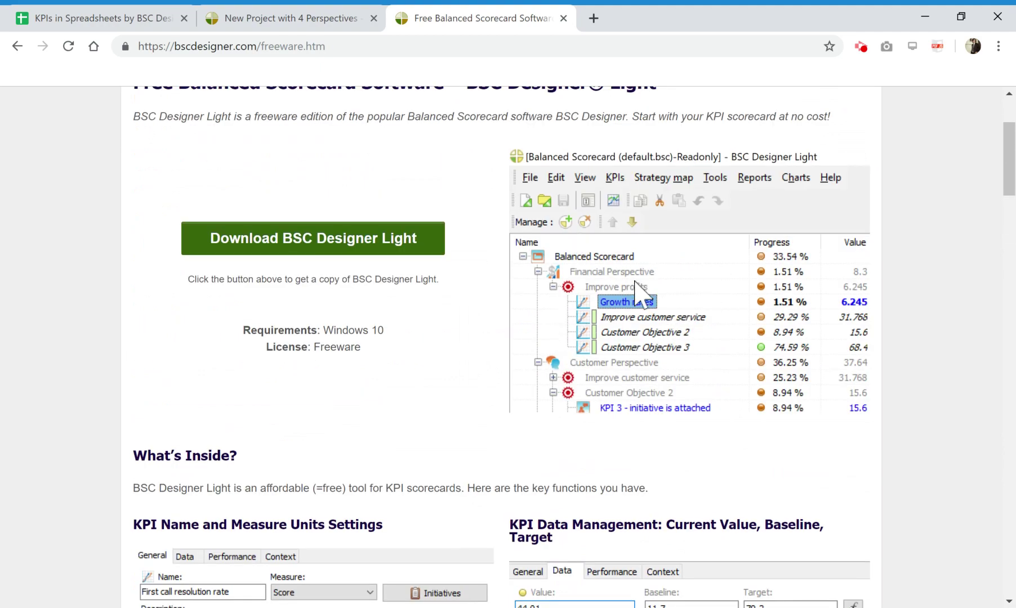
scroll(602, 332, down, 13)
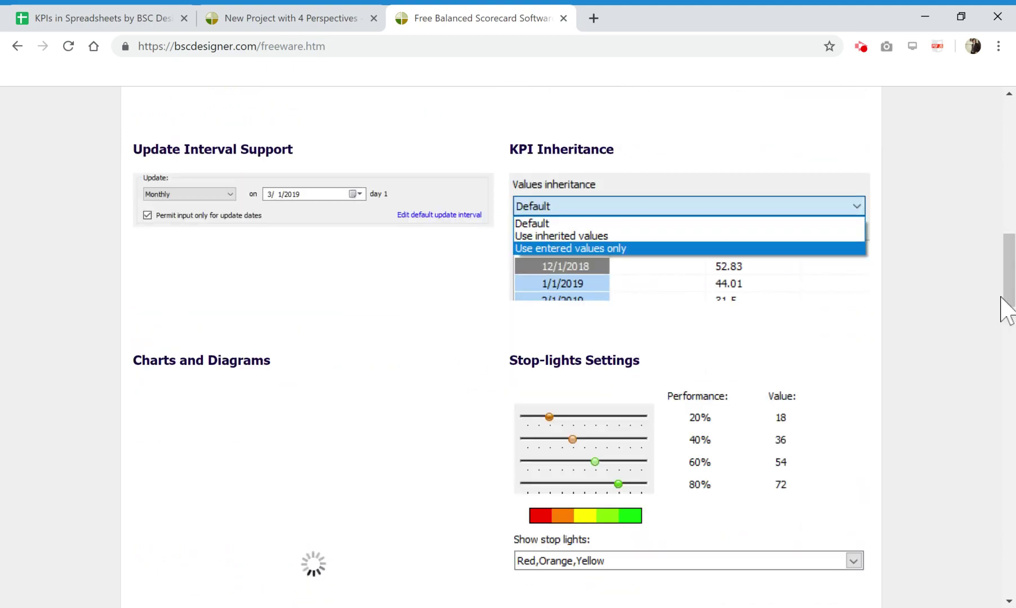
drag(1009, 292, 1009, 165)
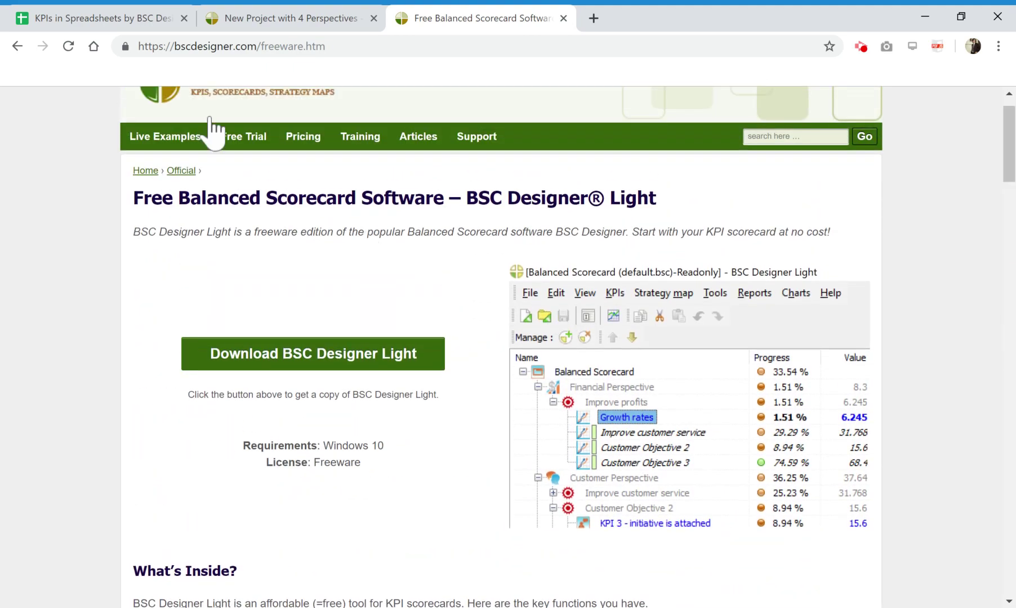
- Switch back to the KPI spreadsheet and expand the rows grouped under Customer service in the Scorecard sheet
click(94, 20)
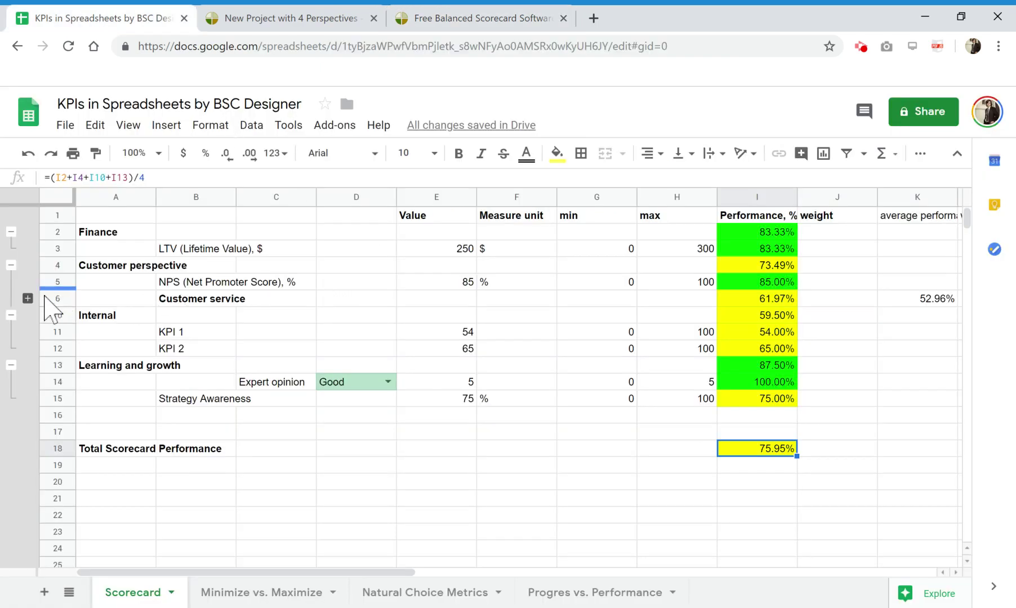
click(27, 298)
click(167, 338)
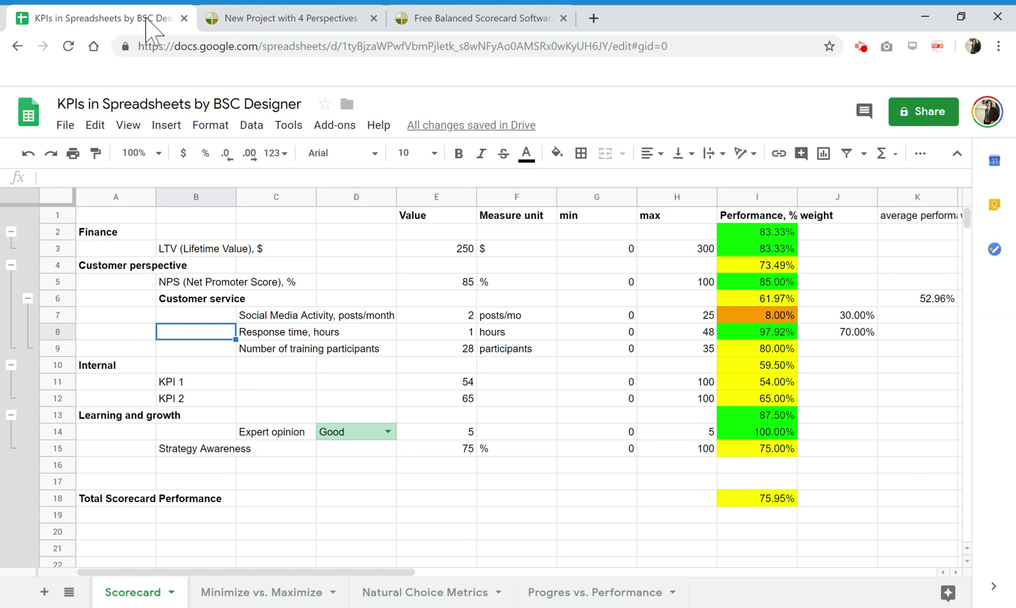
click(482, 17)
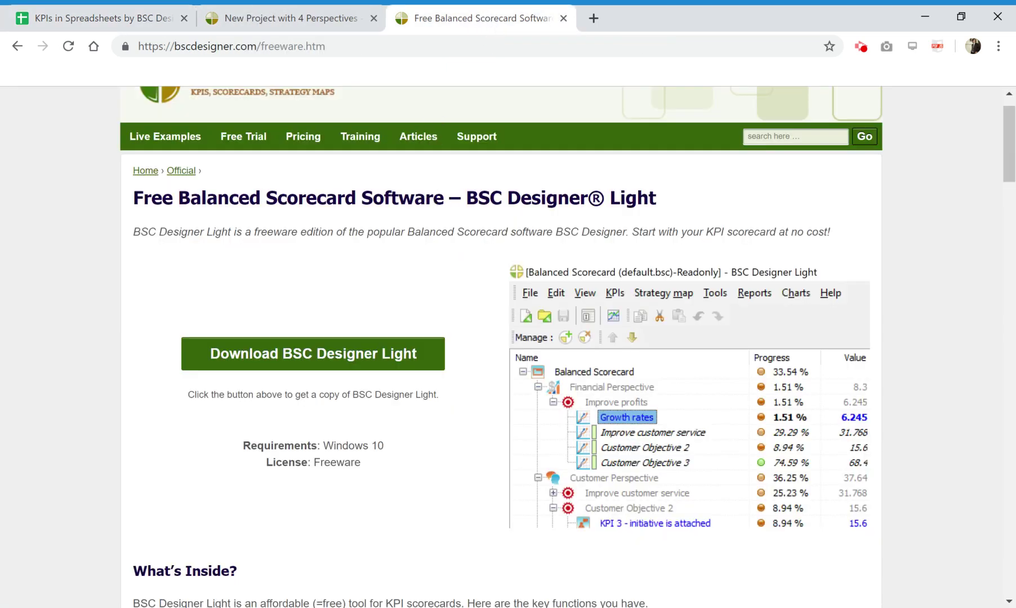
click(96, 20)
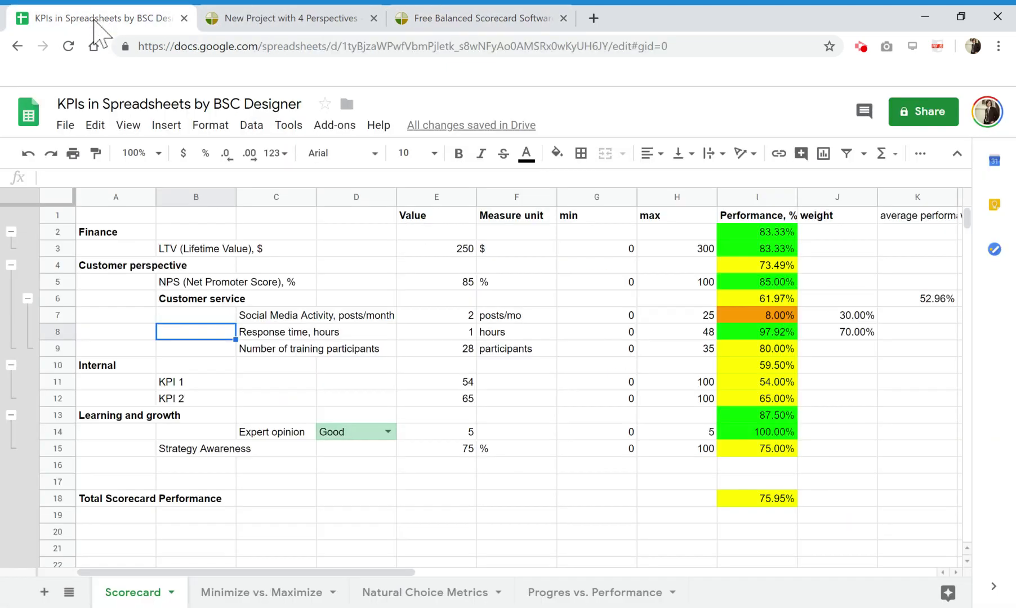